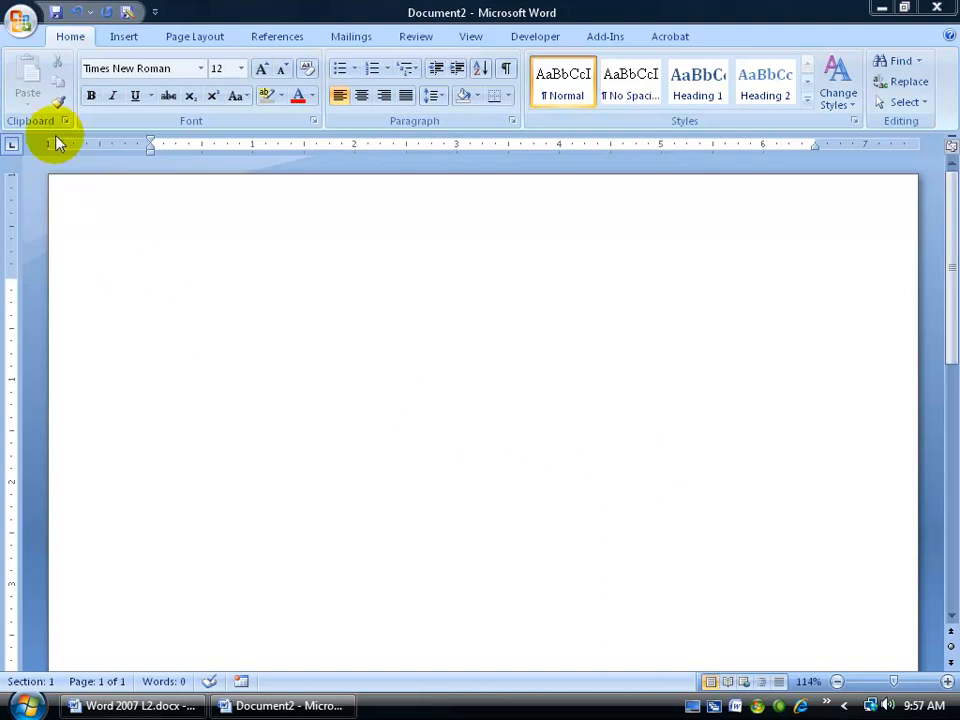
# Step: Open the Office button menu listing recent documents such as Word 2007 L2.docx
pyautogui.click(22, 22)
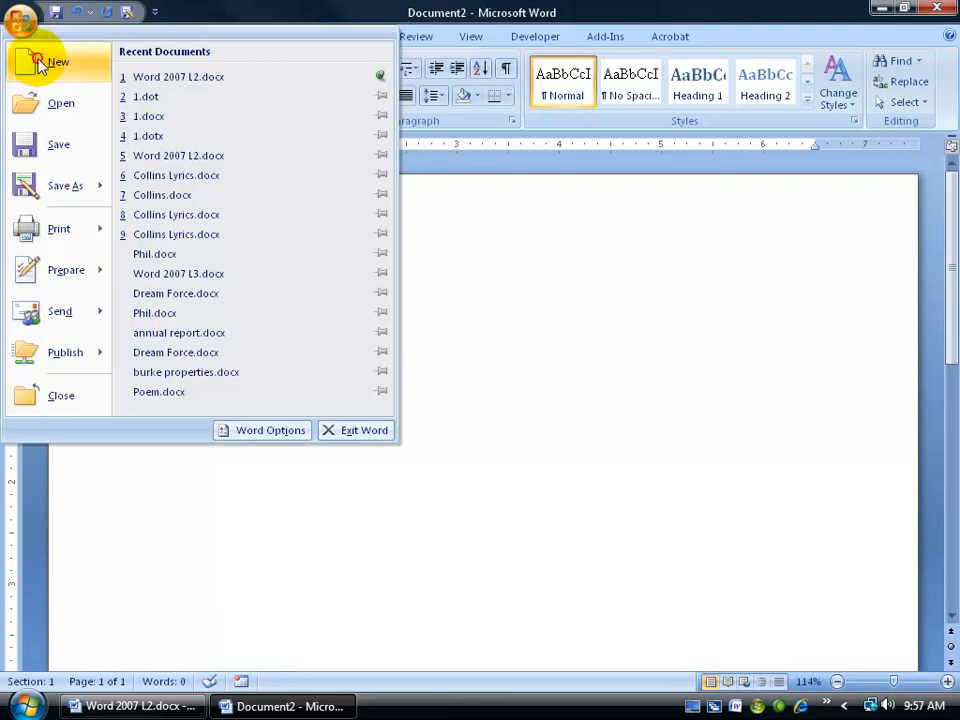
# Step: Create a new document from the Faxes template Fax cover sheet (Professional design)
pyautogui.click(26, 60)
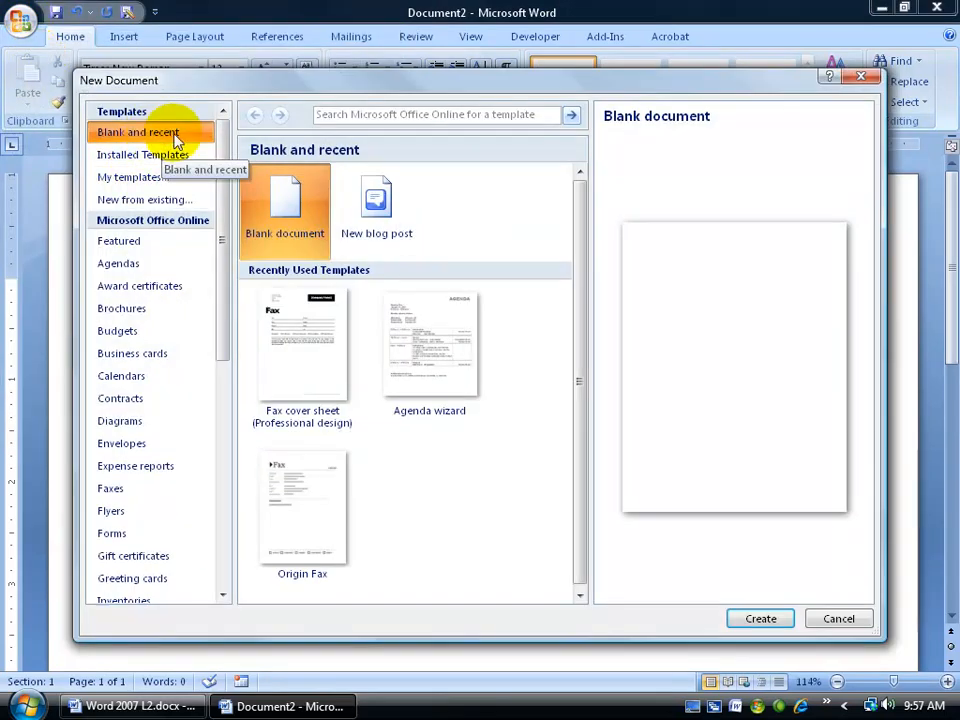
pyautogui.click(135, 492)
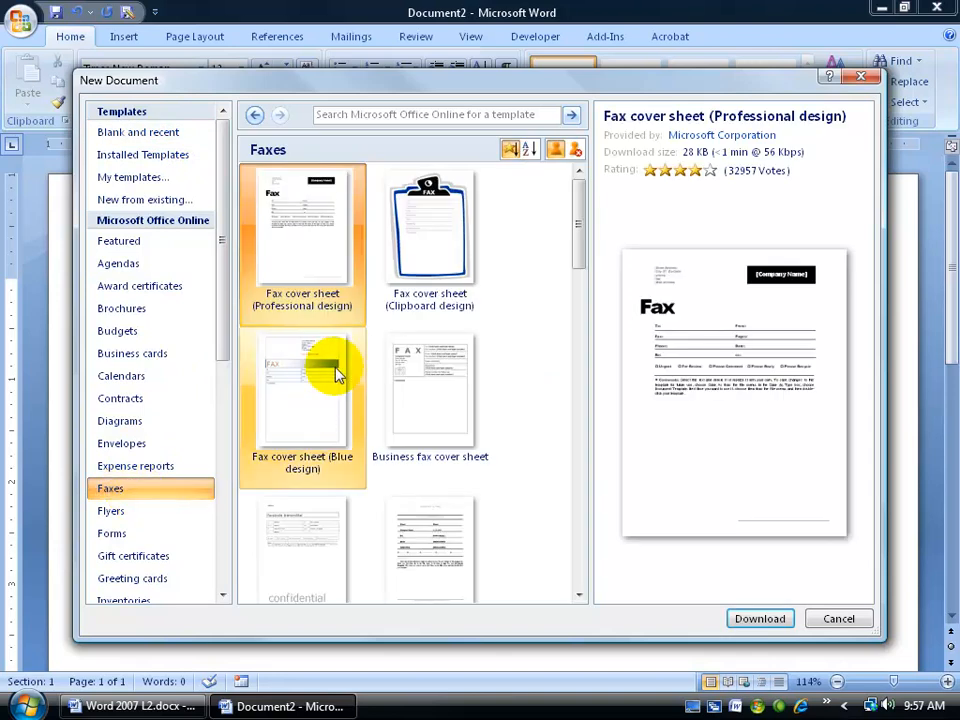
pyautogui.doubleClick(305, 233)
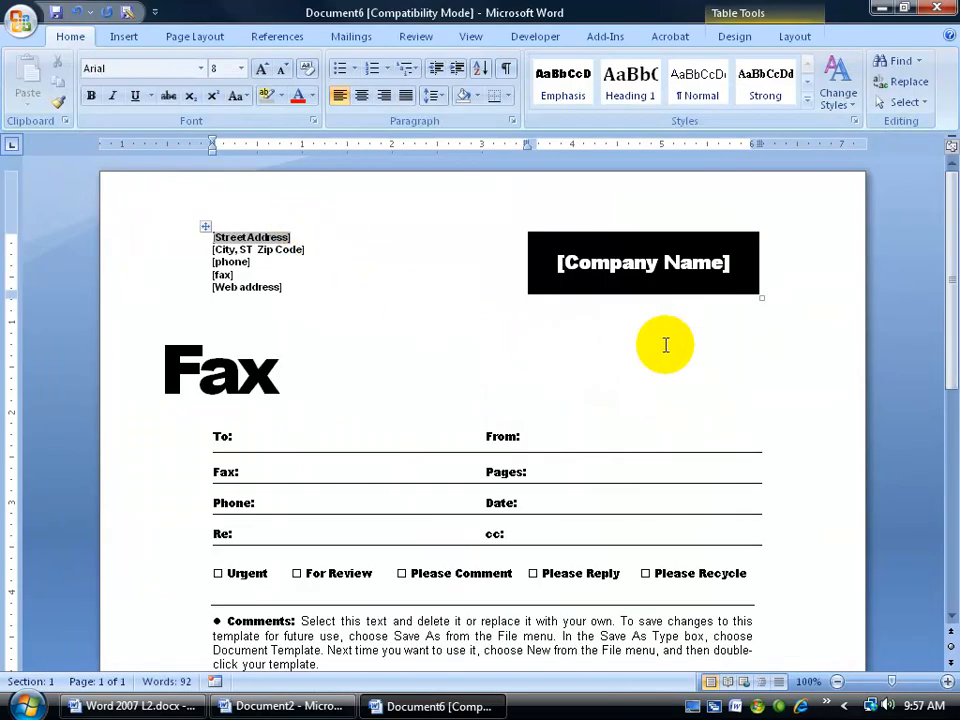
pyautogui.moveTo(953, 270); pyautogui.dragTo(954, 276)
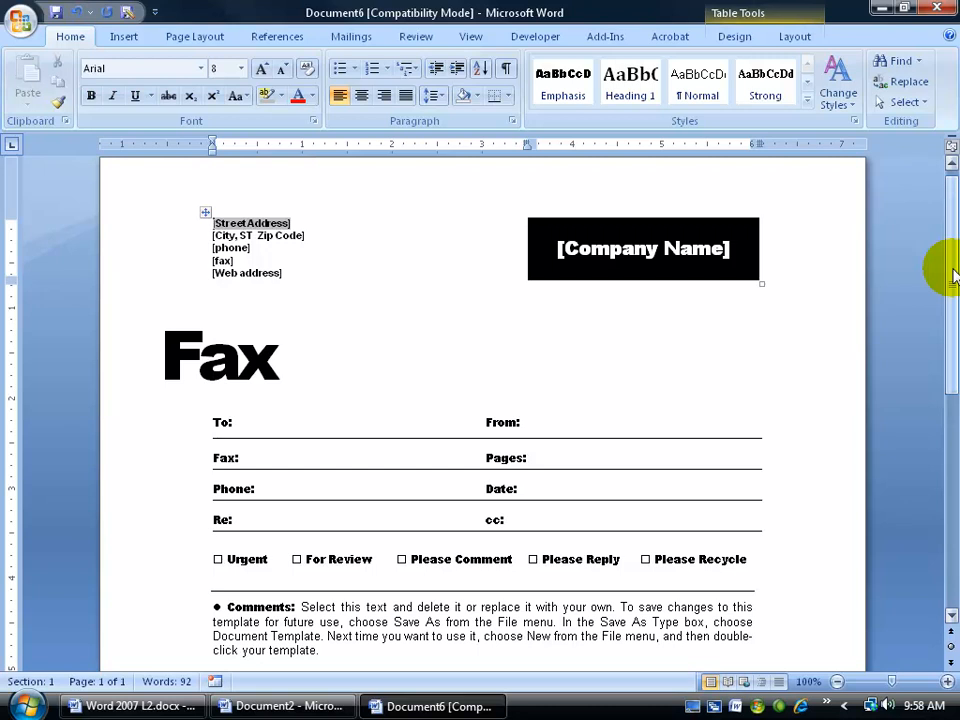
# Step: Replace the [Company Name] placeholder with Dream Force LLC
pyautogui.click(735, 251)
pyautogui.moveTo(735, 251); pyautogui.dragTo(560, 249)
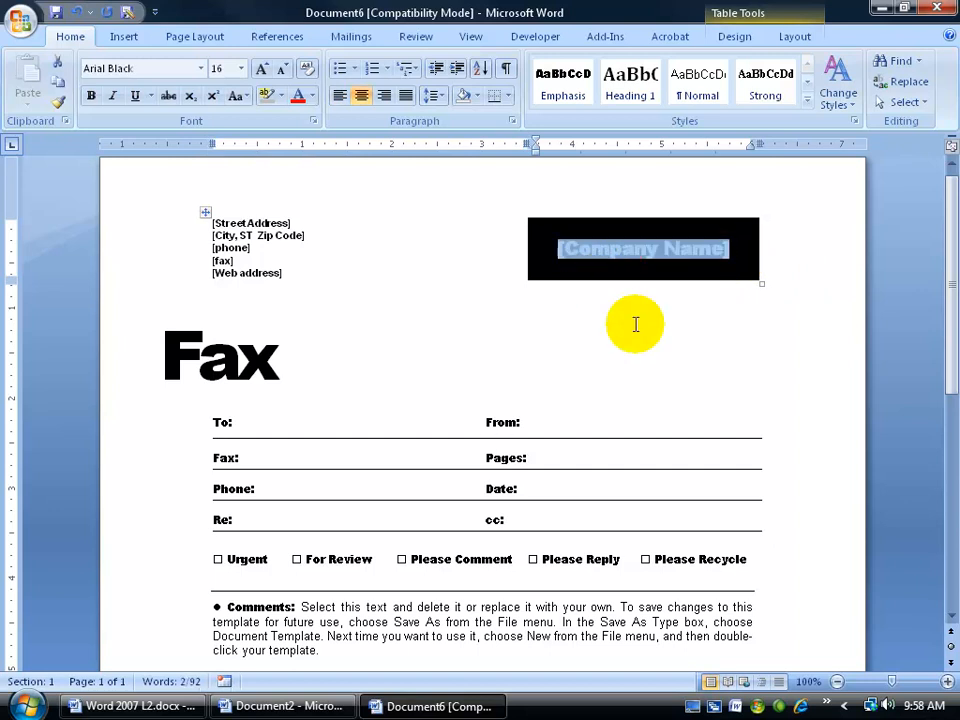
pyautogui.write('Dream For')
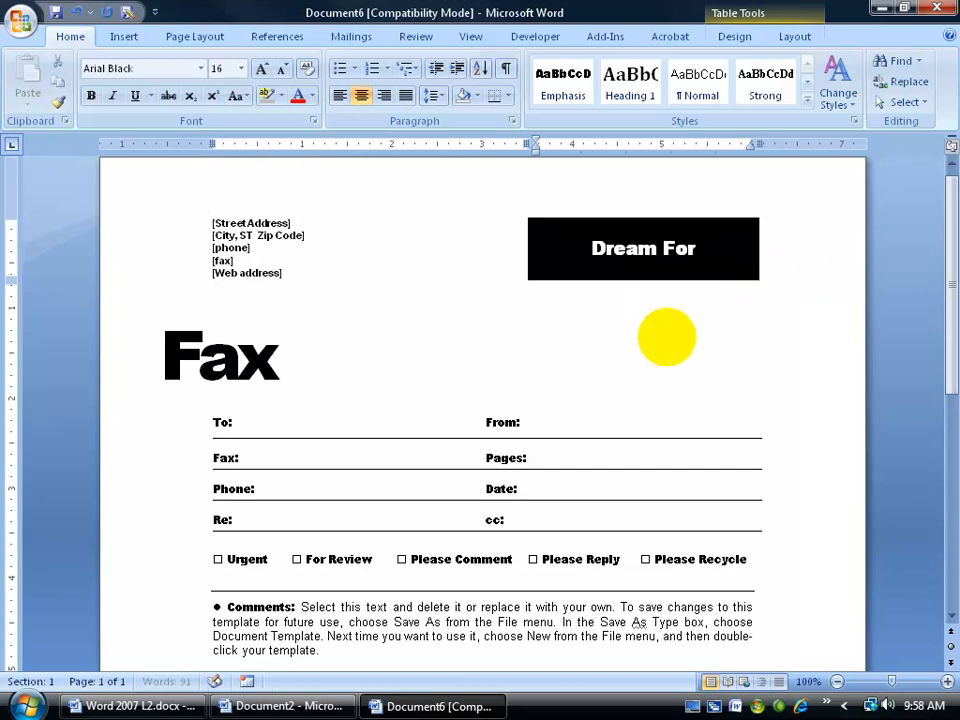
pyautogui.write('ce LLC')
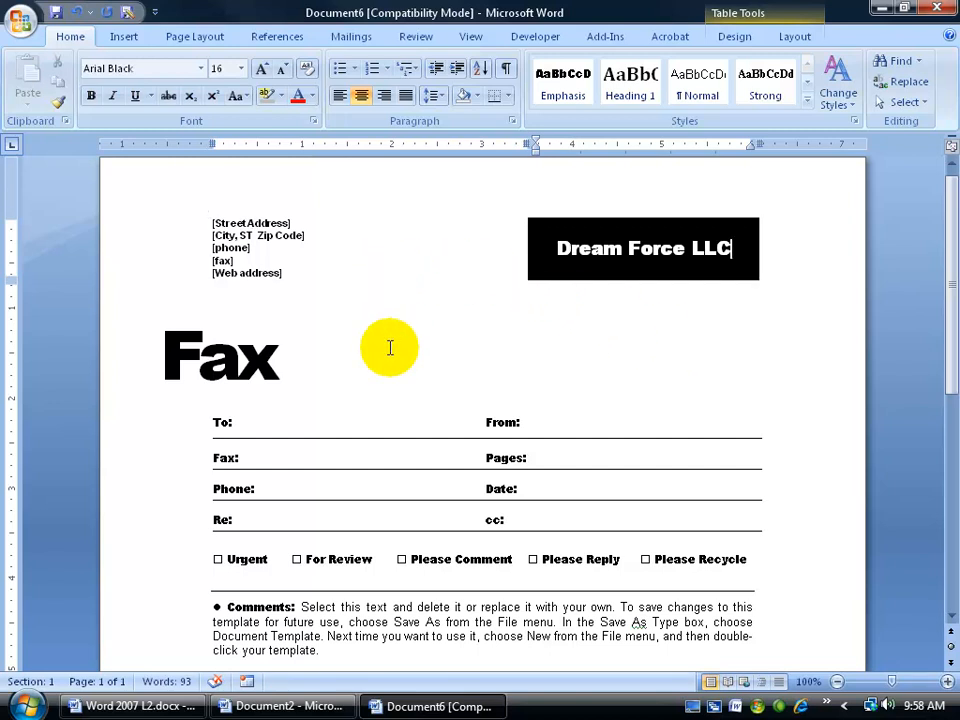
pyautogui.click(251, 222)
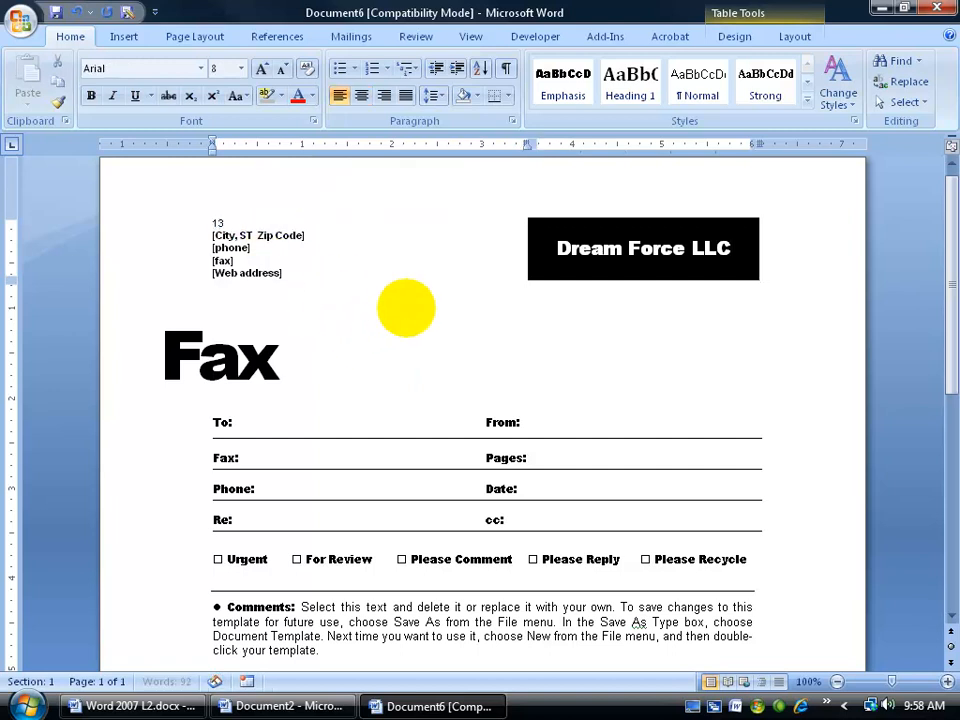
pyautogui.click(290, 238)
pyautogui.click(236, 248)
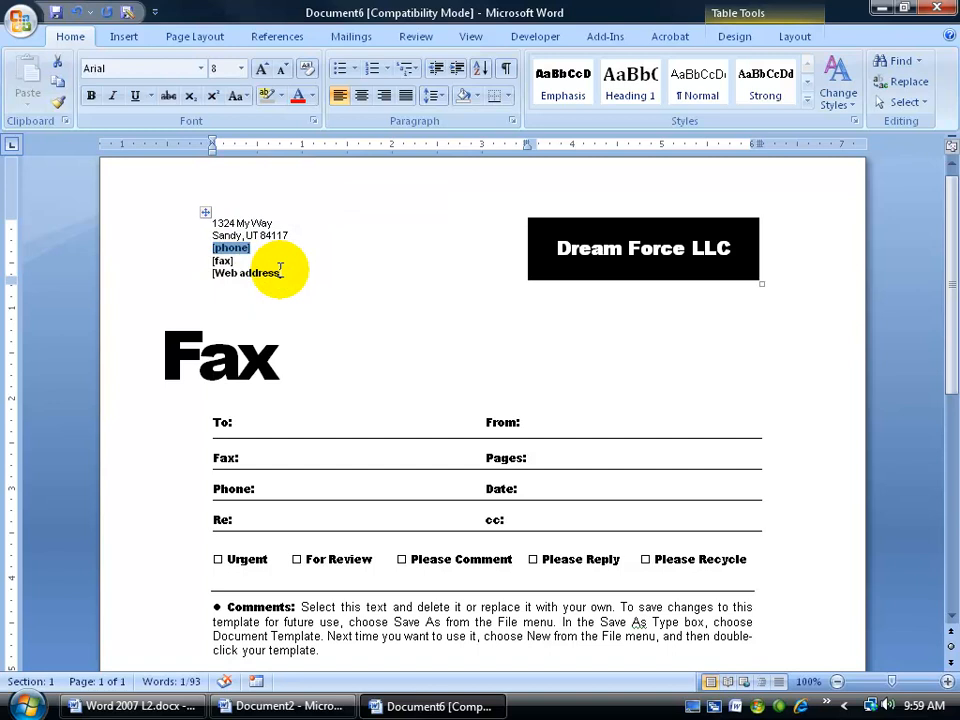
pyautogui.click(226, 224)
pyautogui.click(598, 252)
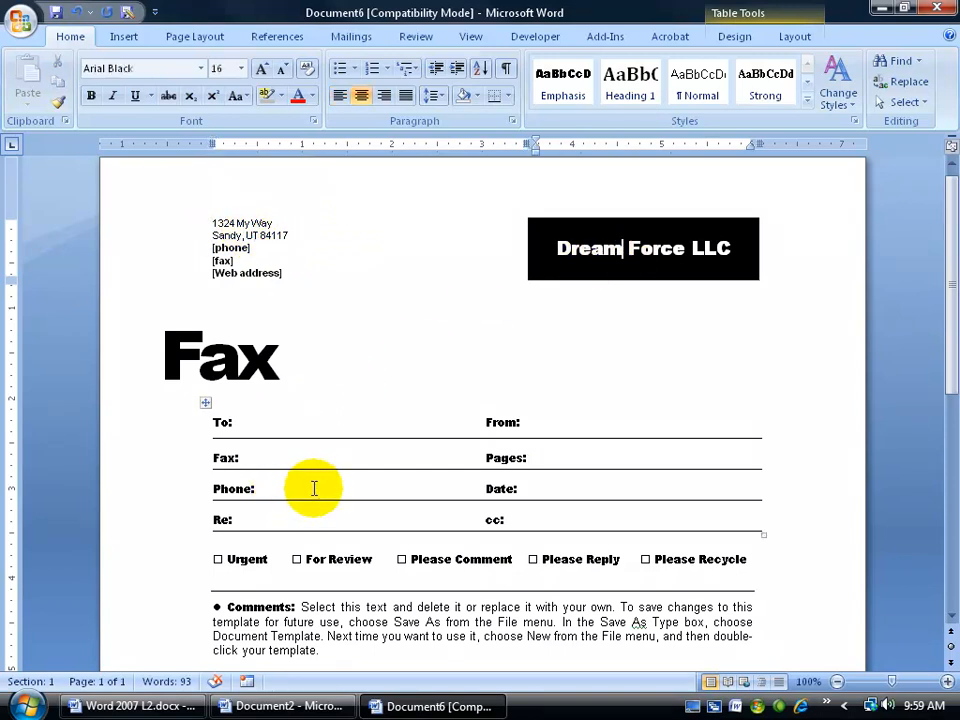
pyautogui.click(567, 417)
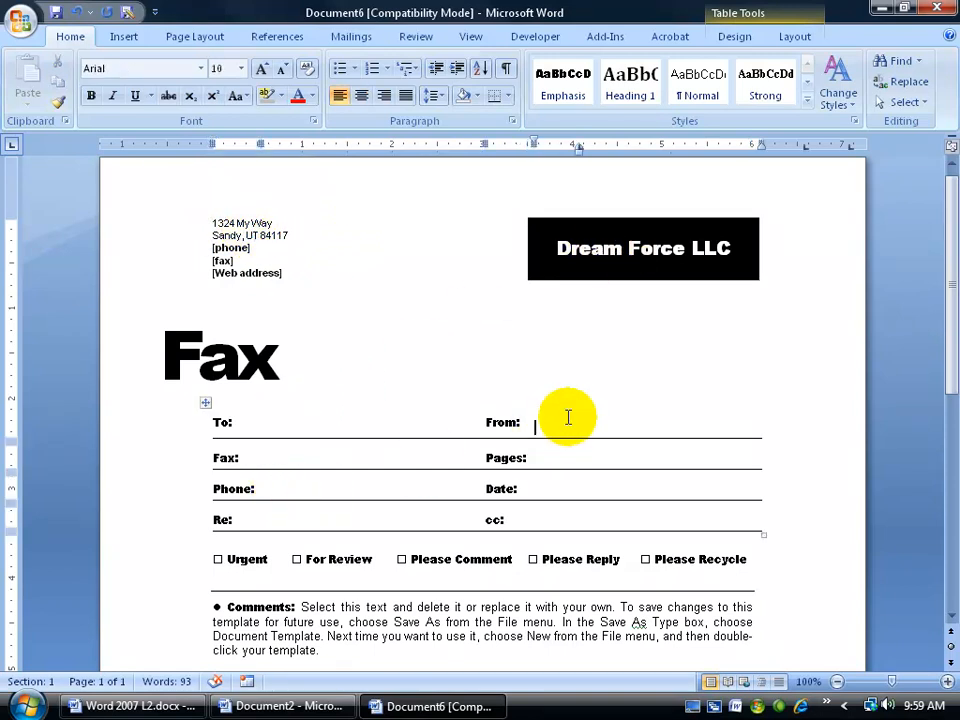
# Step: Type the sender's name into the From: cell, then move through the Fax: and Re: fields
pyautogui.scroll(-3, 567, 420)
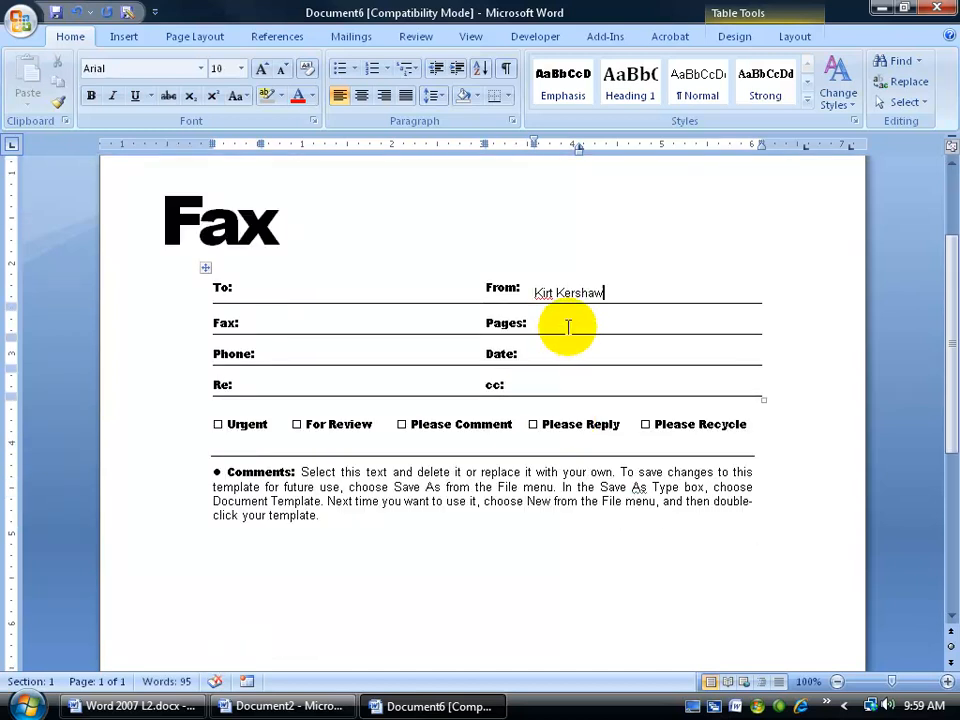
pyautogui.click(338, 326)
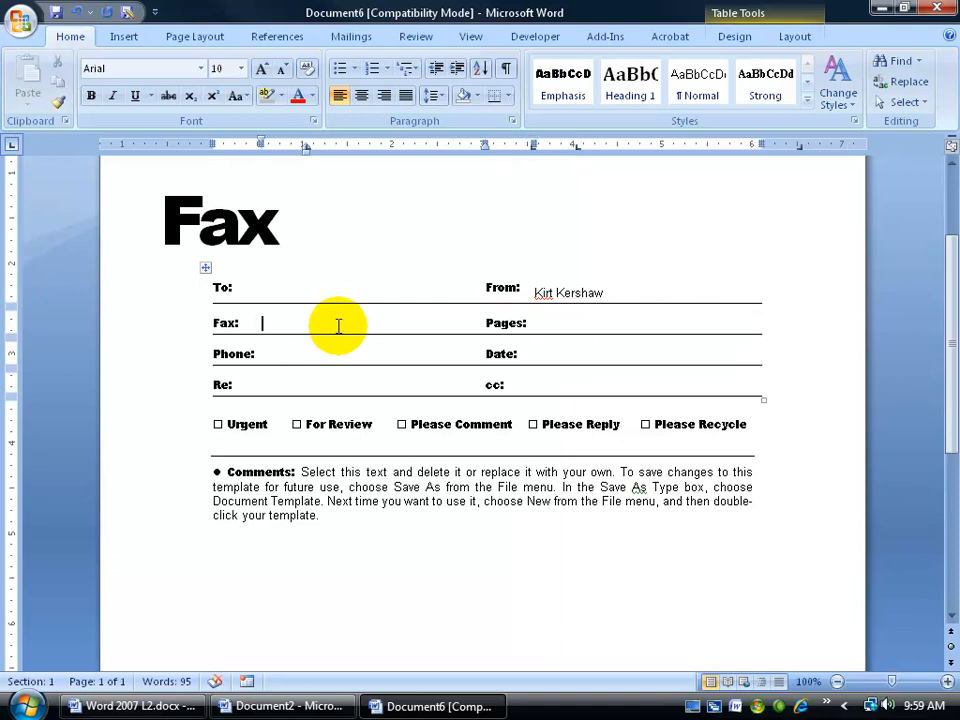
pyautogui.click(283, 380)
pyautogui.scroll(3, 386, 418)
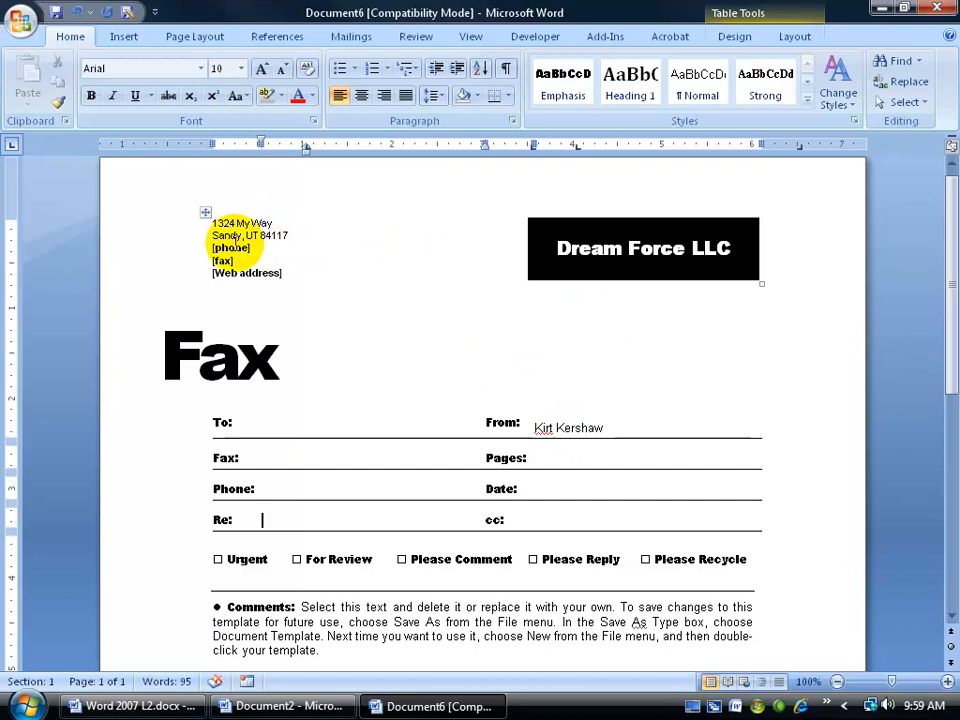
pyautogui.click(236, 247)
pyautogui.write('801-')
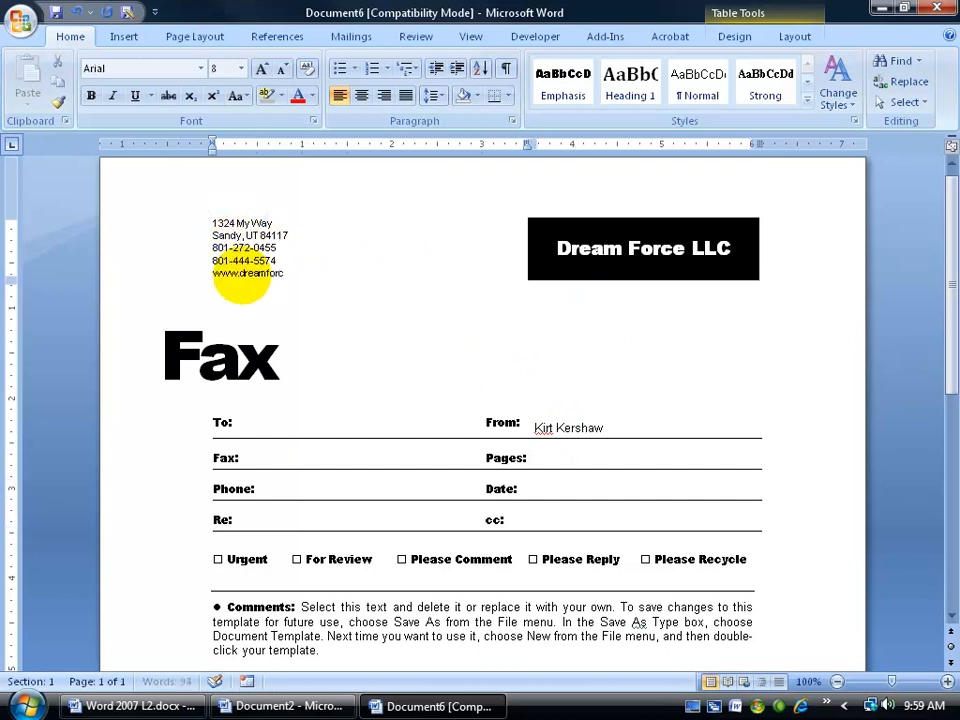
pyautogui.write('e.us')
pyautogui.scroll(-1, 243, 274)
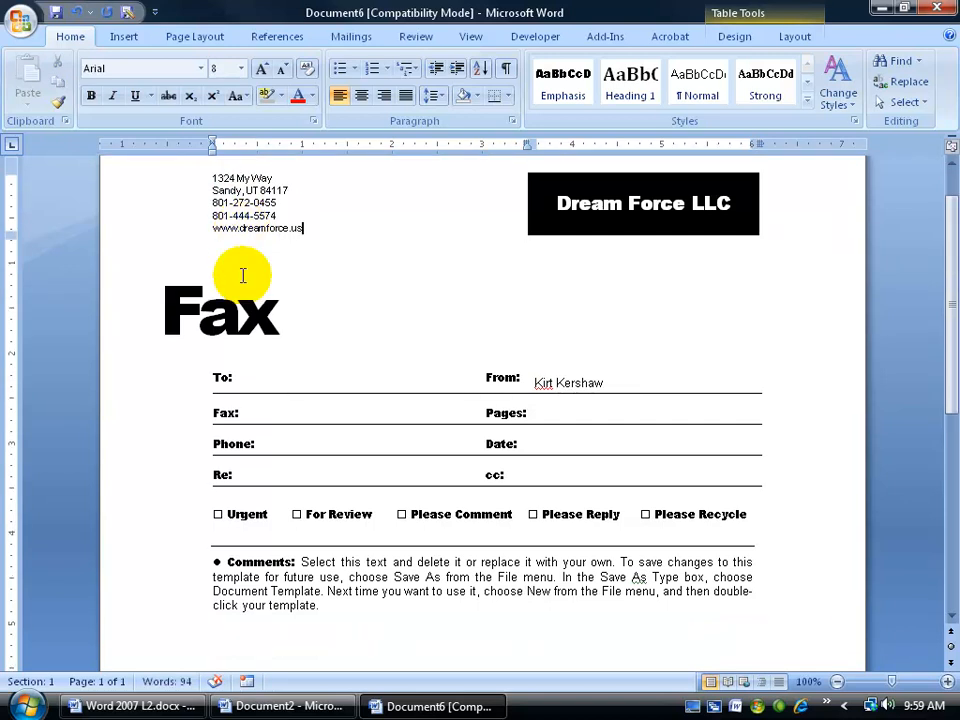
pyautogui.scroll(1, 243, 276)
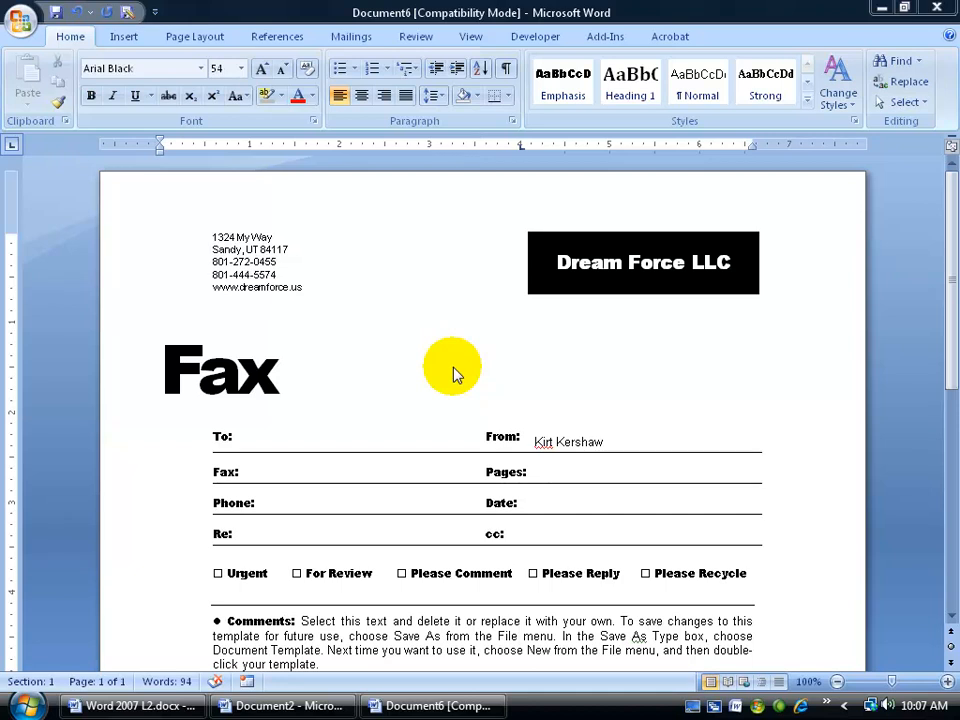
# Step: Open Save As from the Office menu and drop down the Save as type list
pyautogui.click(21, 21)
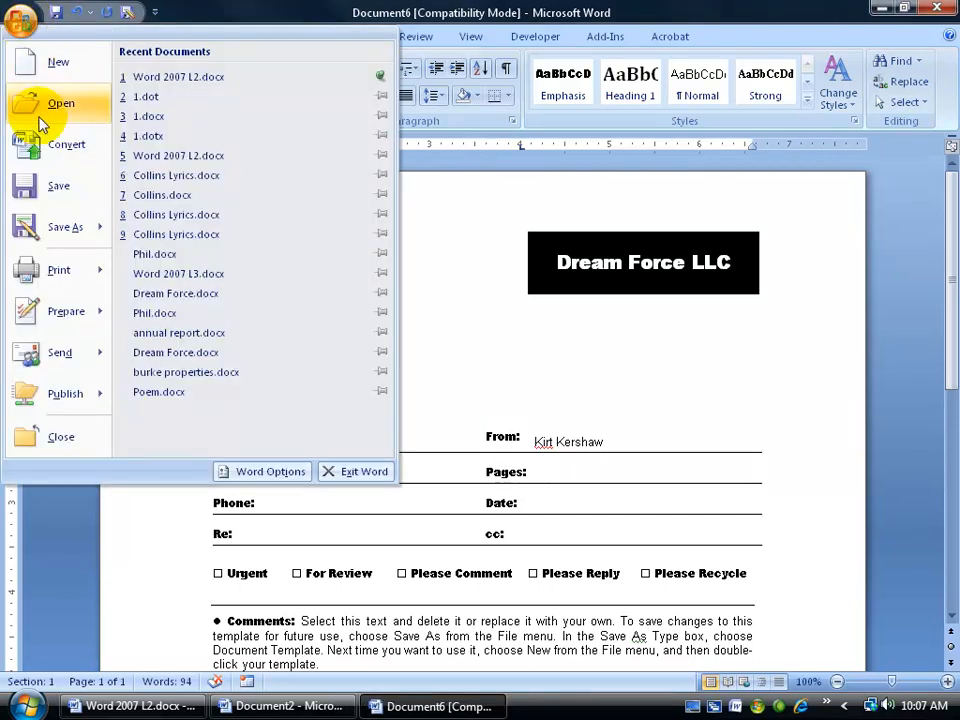
pyautogui.moveTo(55, 230)
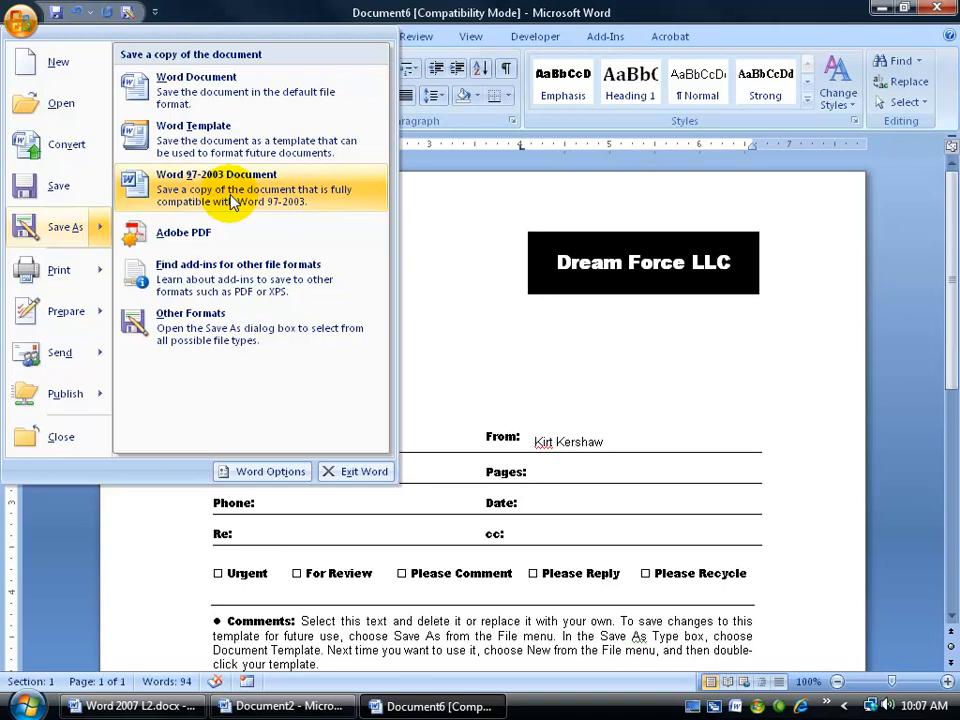
pyautogui.click(50, 229)
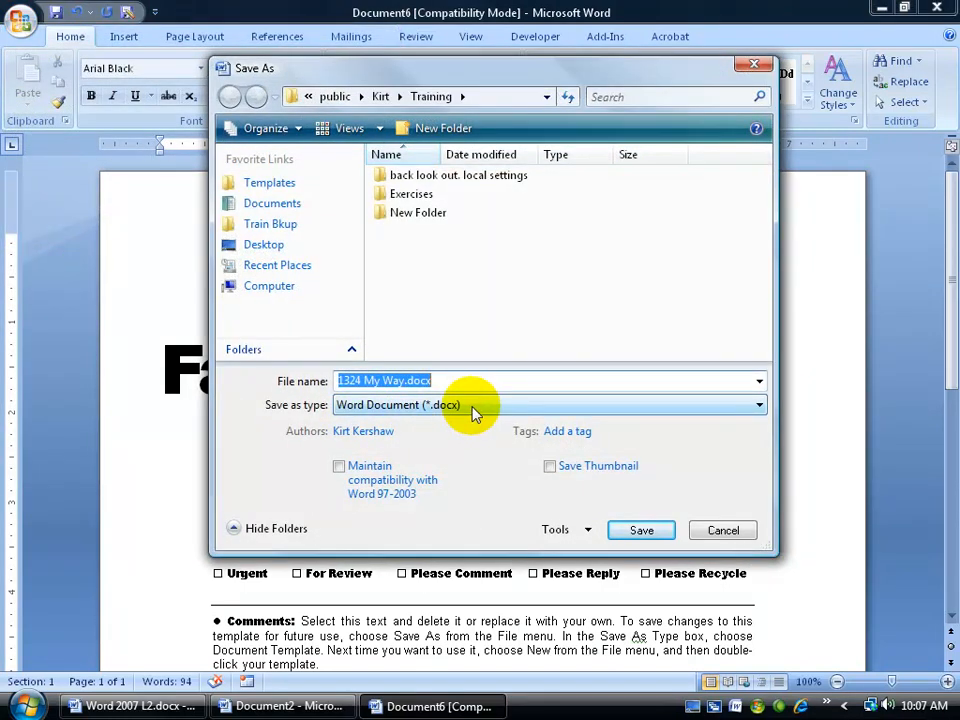
pyautogui.click(476, 406)
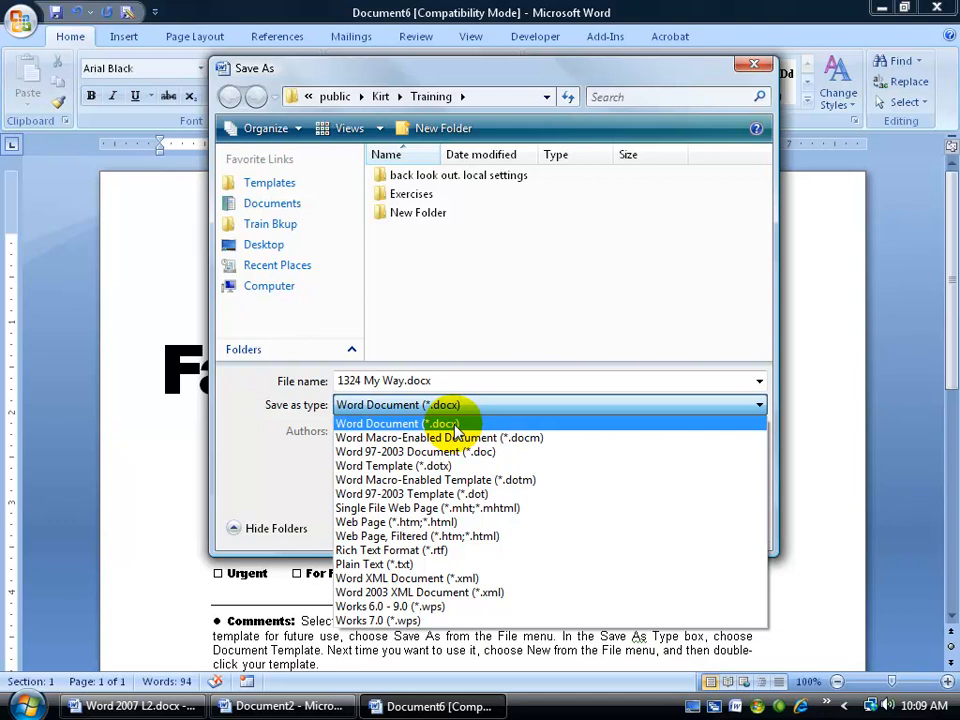
# Step: Try Word Template (*.dotx), revert to Word Document (*.docx), browse to Templates, then cancel Save As
pyautogui.click(415, 467)
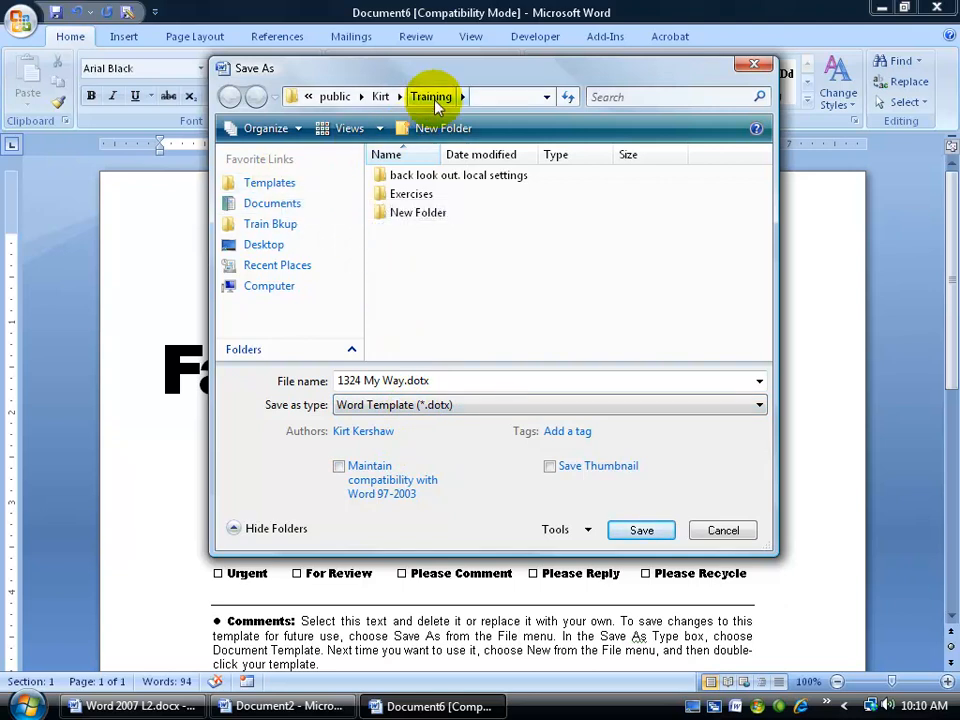
pyautogui.click(755, 404)
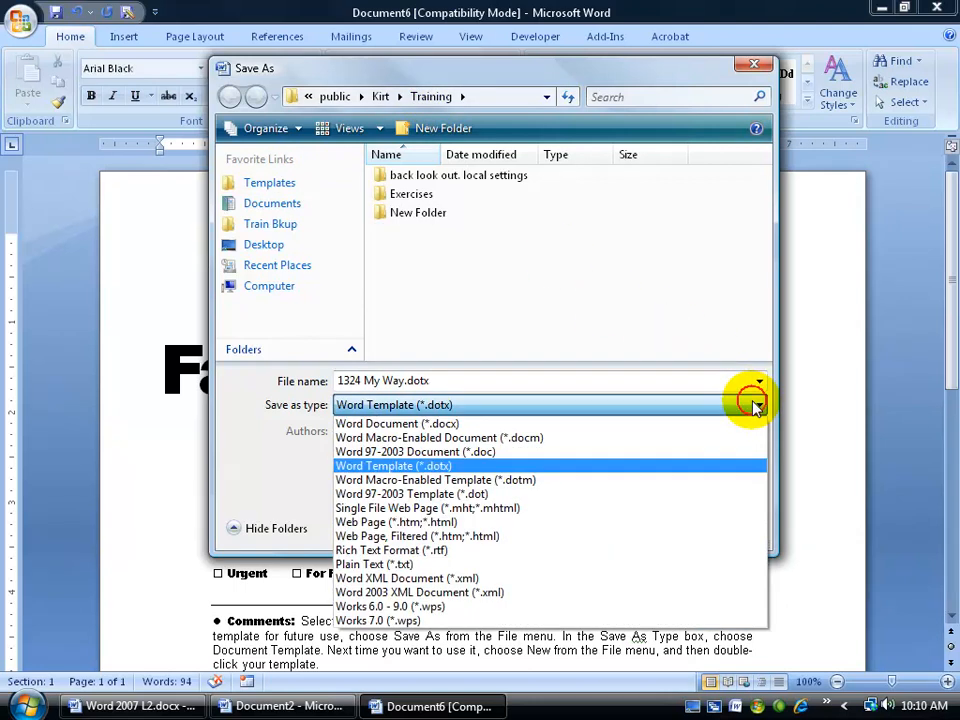
pyautogui.click(444, 423)
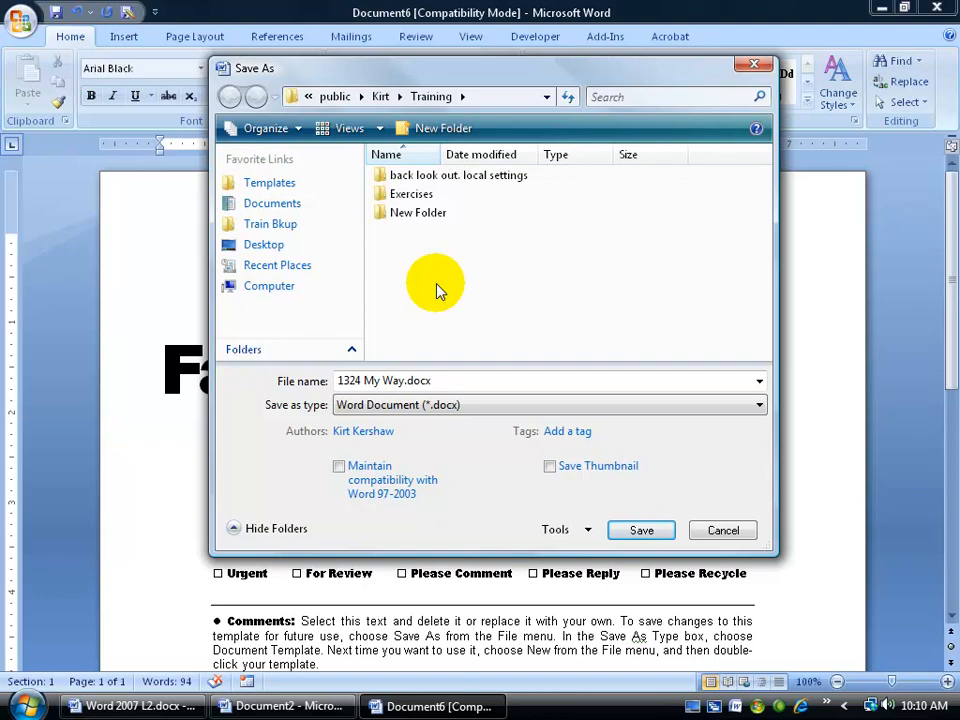
pyautogui.click(286, 186)
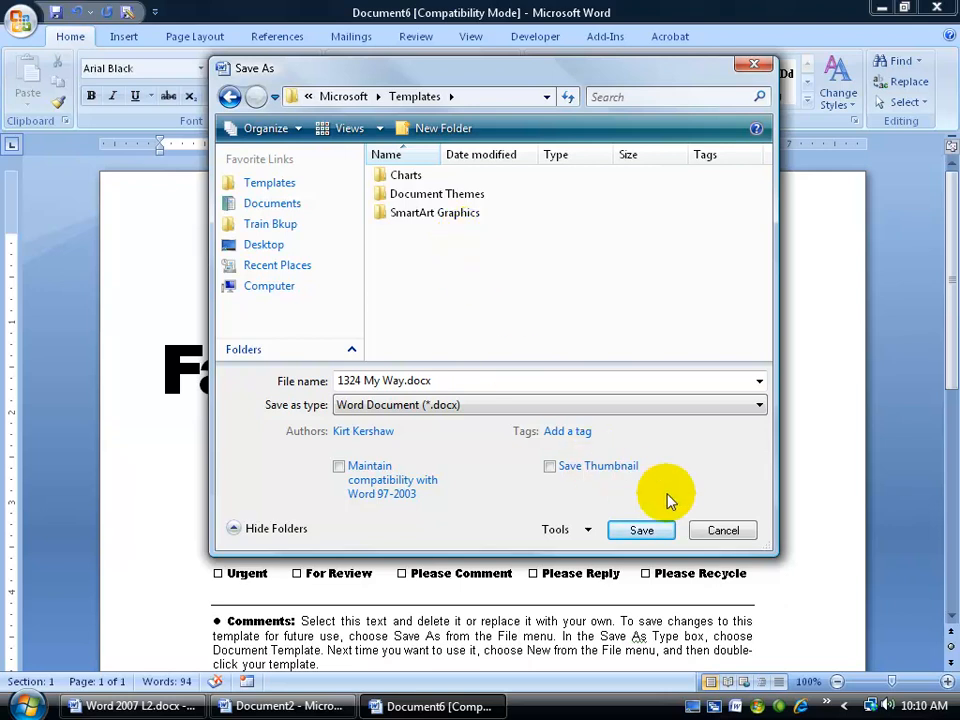
pyautogui.click(720, 531)
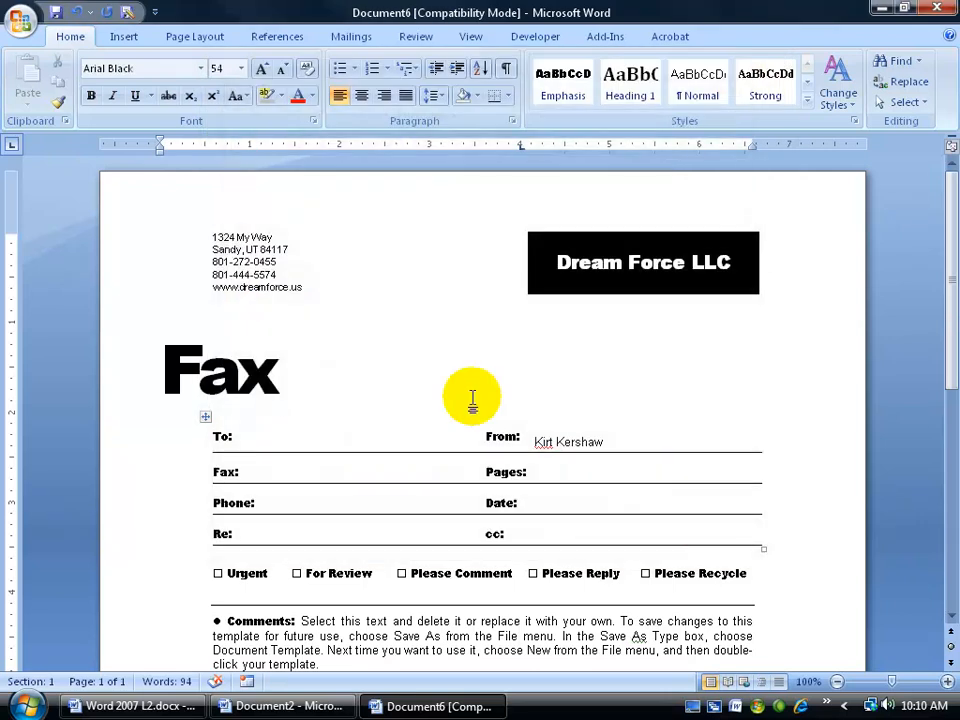
# Step: In Word Options > Save, try Word Template then Word 97-2003 Template as the default save format
pyautogui.click(20, 22)
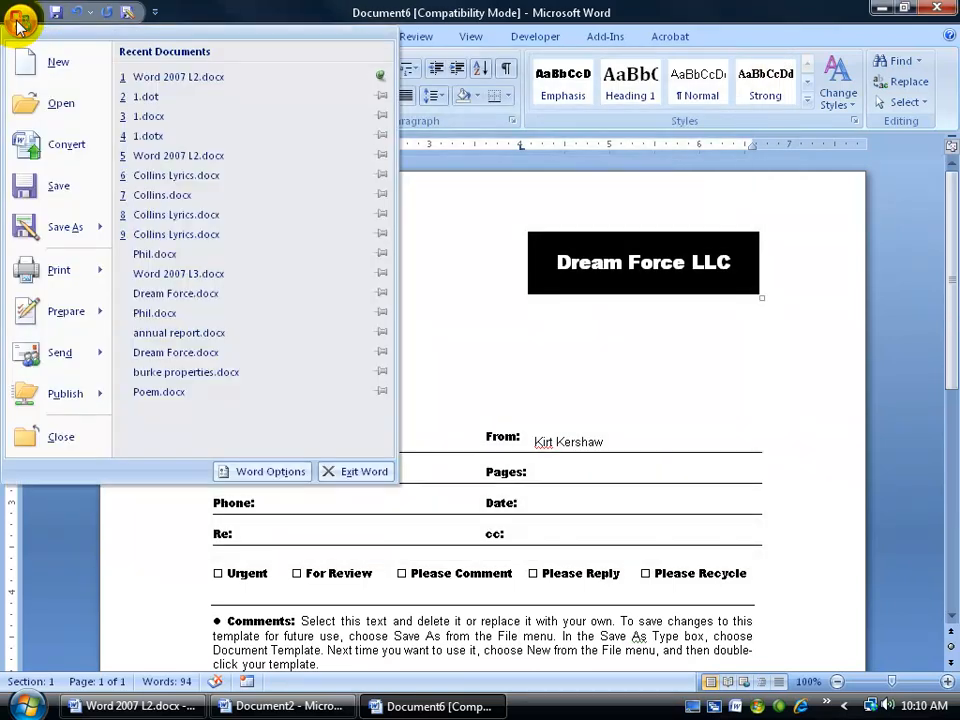
pyautogui.click(275, 472)
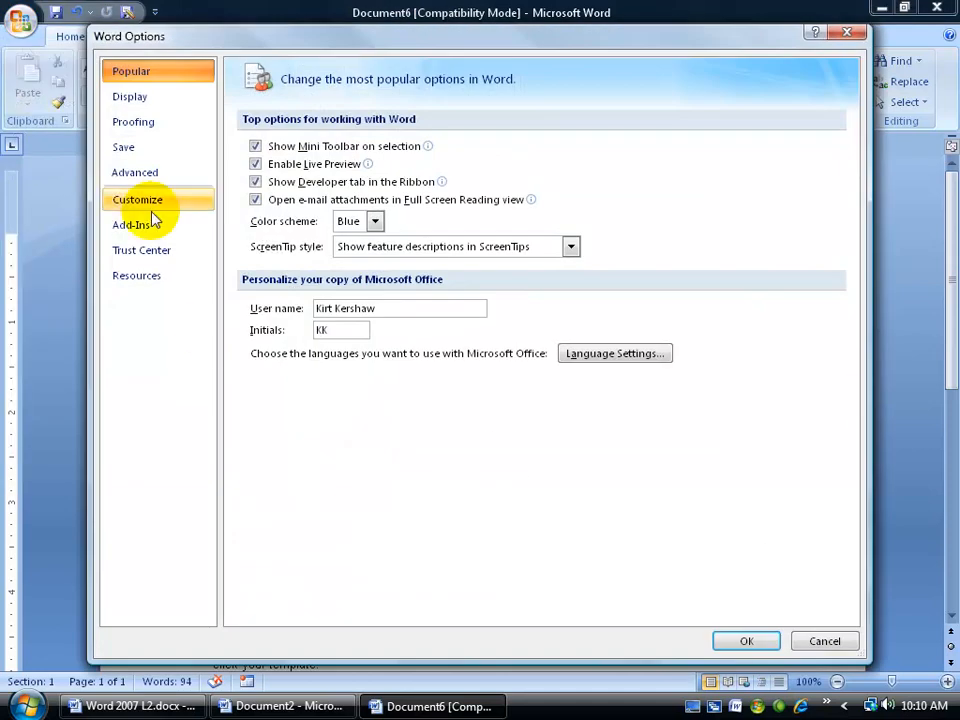
pyautogui.click(124, 147)
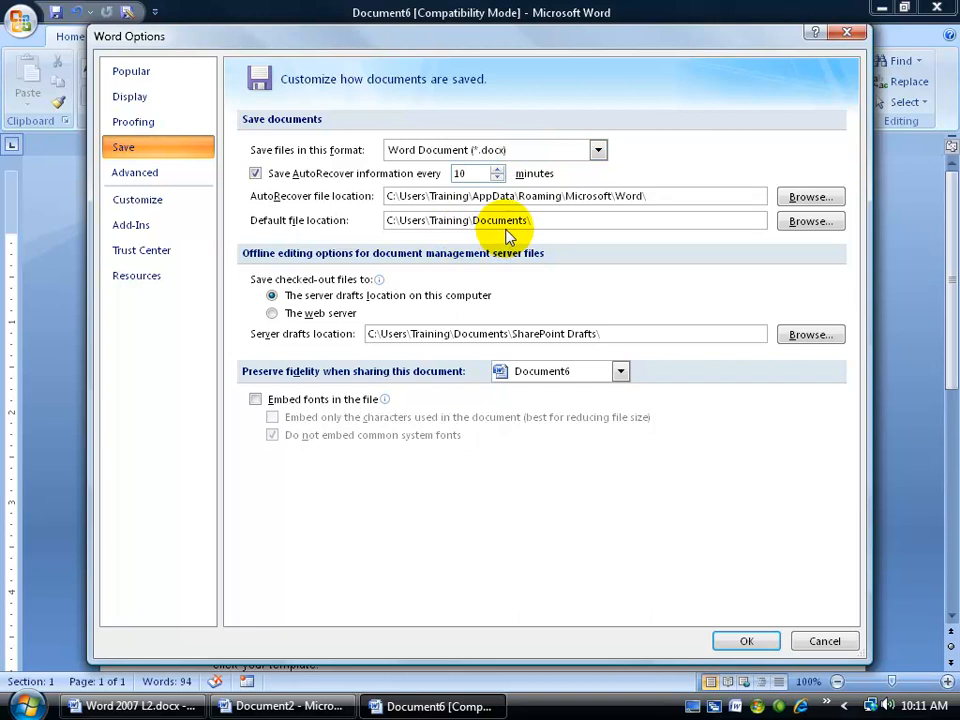
pyautogui.click(598, 149)
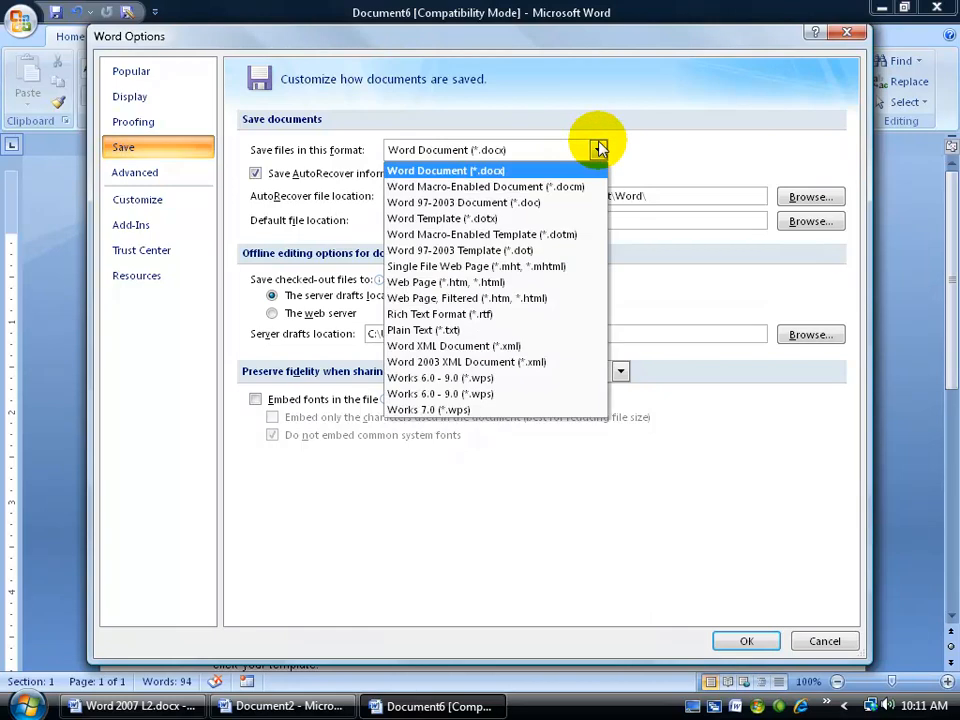
pyautogui.click(522, 218)
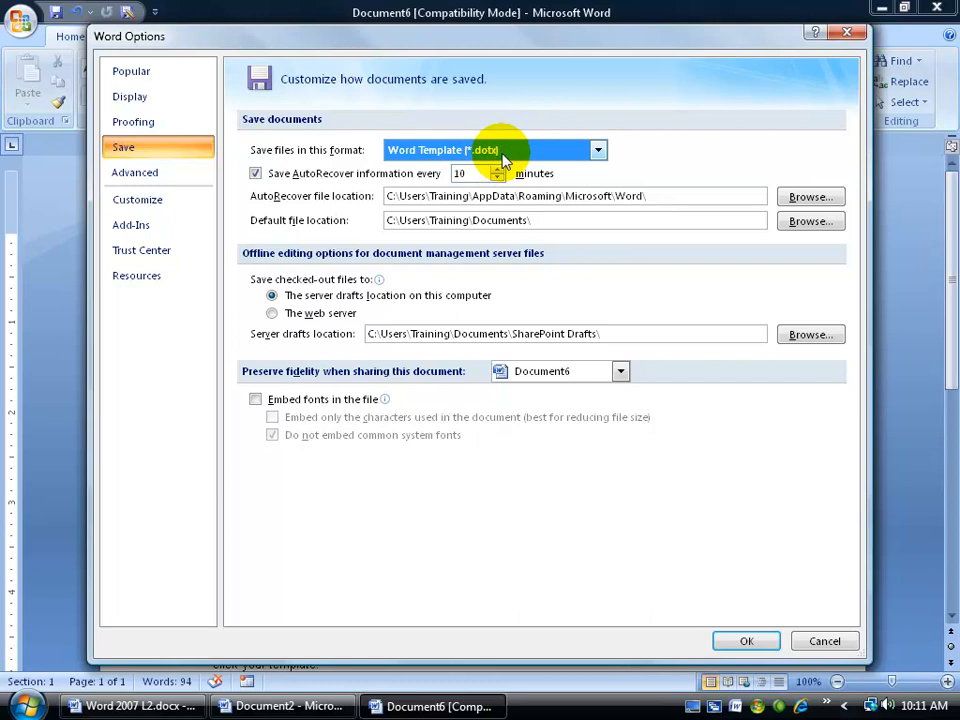
pyautogui.click(597, 151)
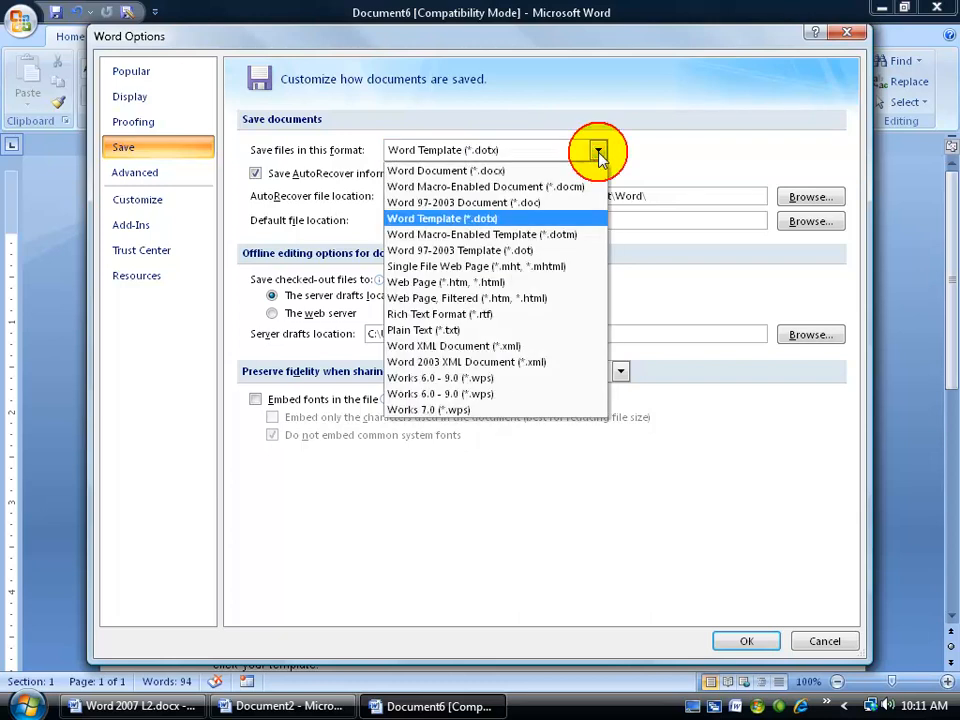
pyautogui.click(515, 252)
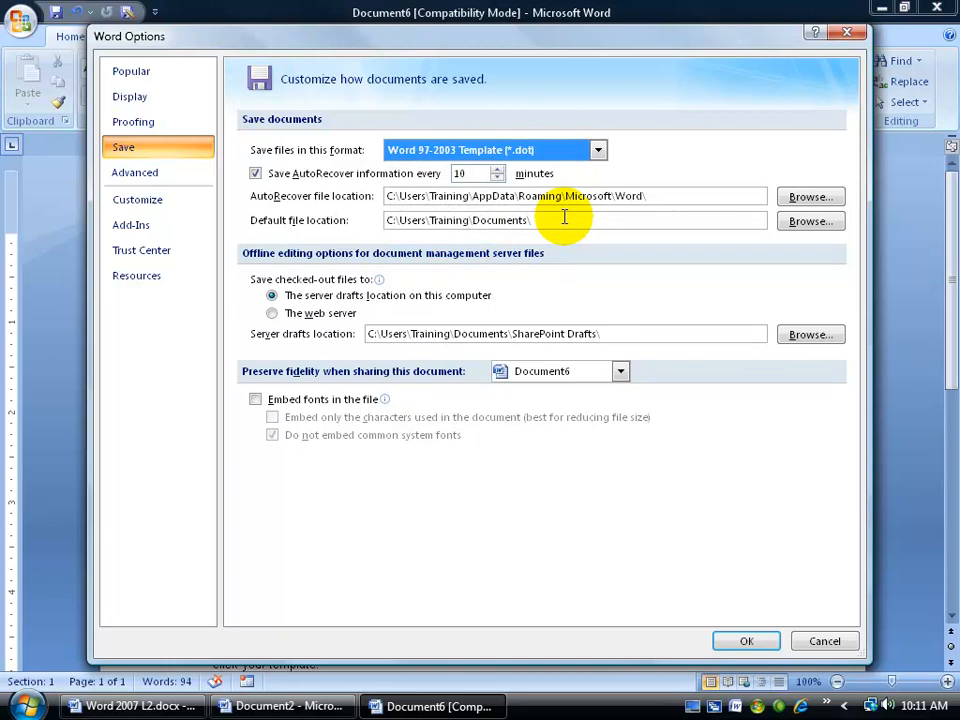
# Step: Browse for a default file location, then cancel Word Options discarding the changes
pyautogui.click(810, 221)
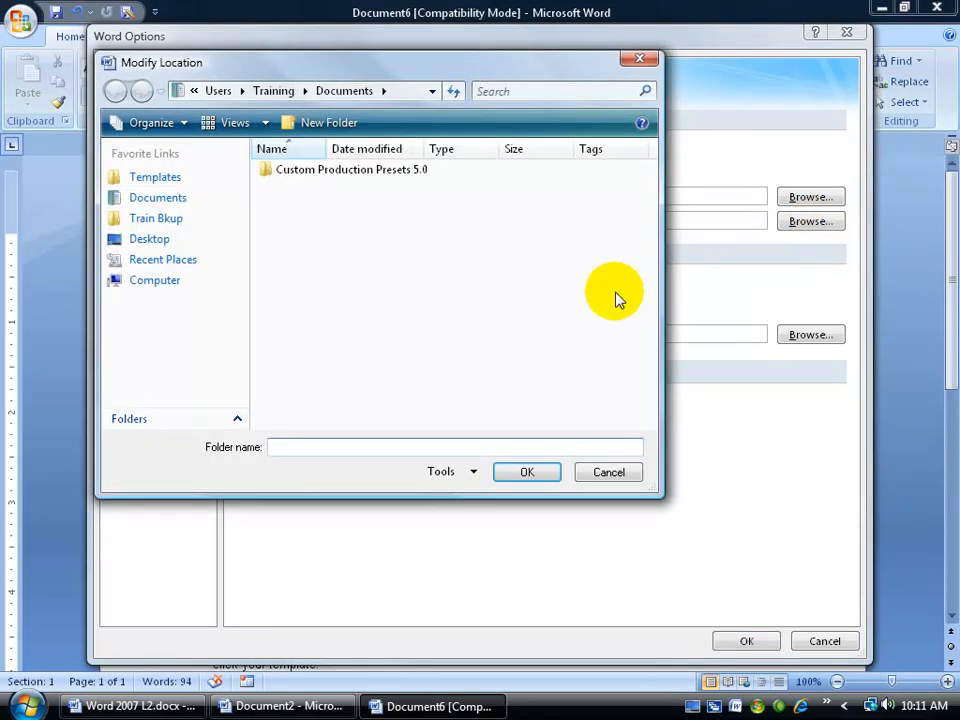
pyautogui.click(612, 472)
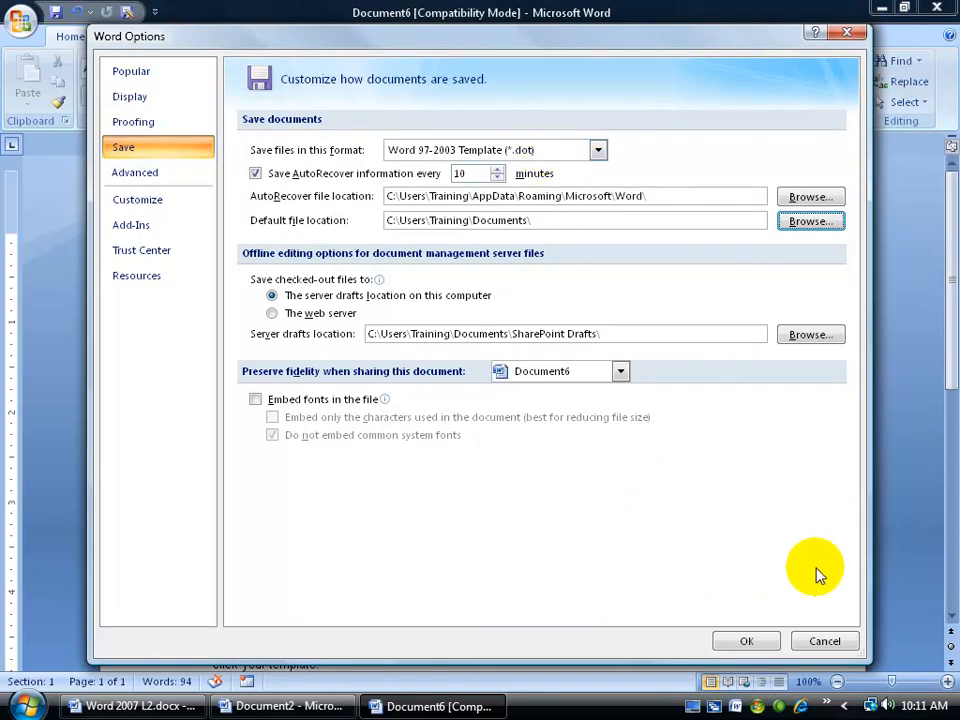
pyautogui.click(832, 640)
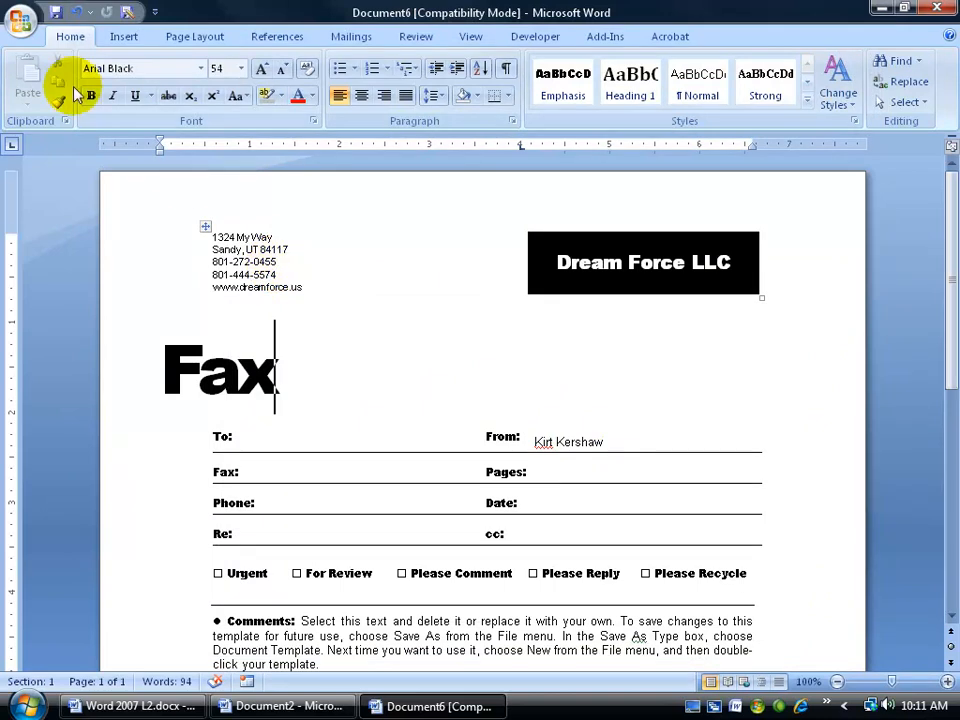
# Step: Reopen Save As in the Templates folder and list the Save as type choices
pyautogui.click(20, 20)
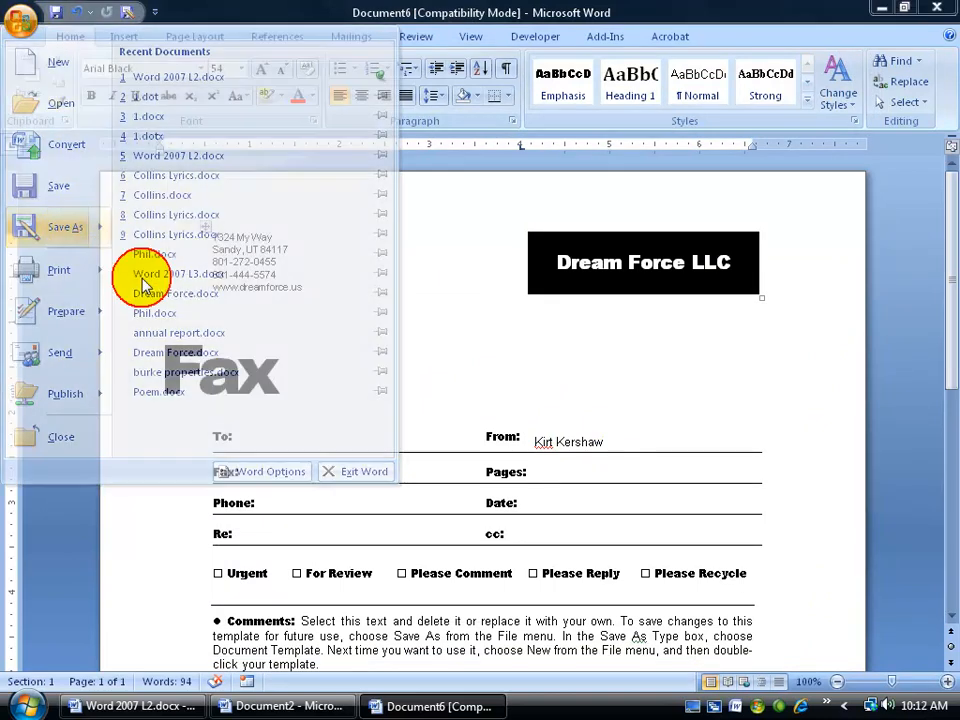
pyautogui.click(104, 246)
pyautogui.click(491, 405)
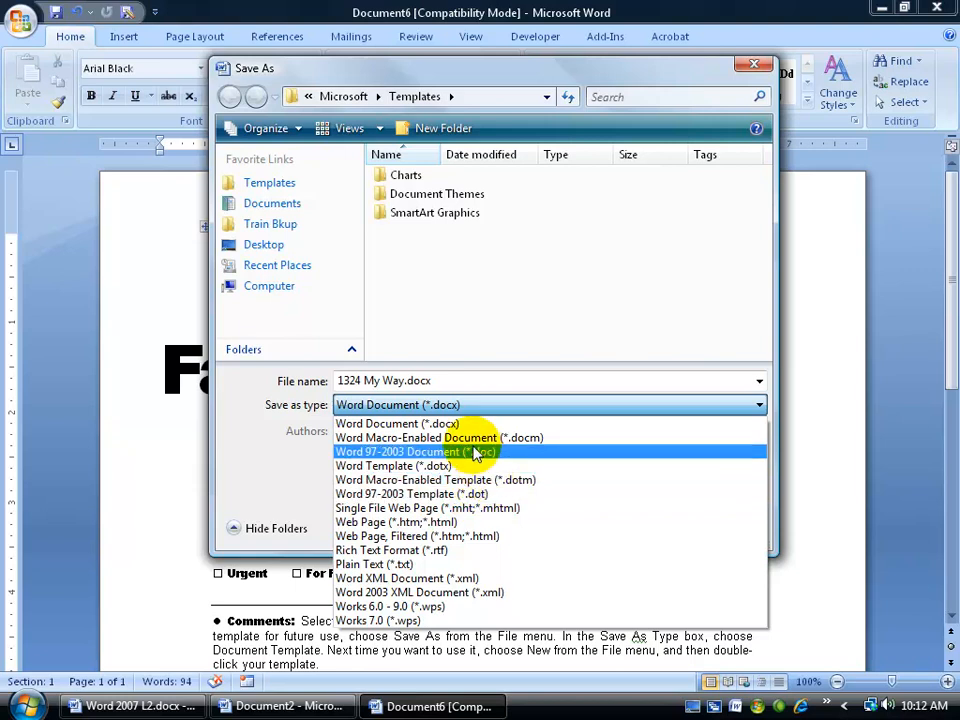
# Step: Save as Word Template My Spiffy Fax.dotx in Templates and accept the compatibility warning
pyautogui.click(444, 467)
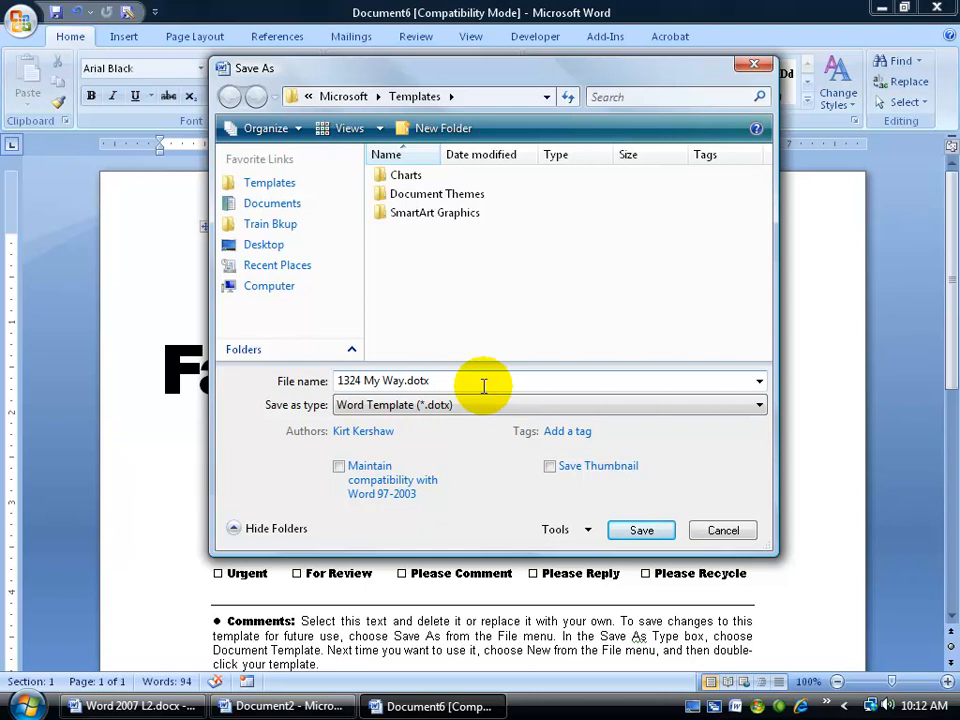
pyautogui.moveTo(456, 381); pyautogui.dragTo(323, 379)
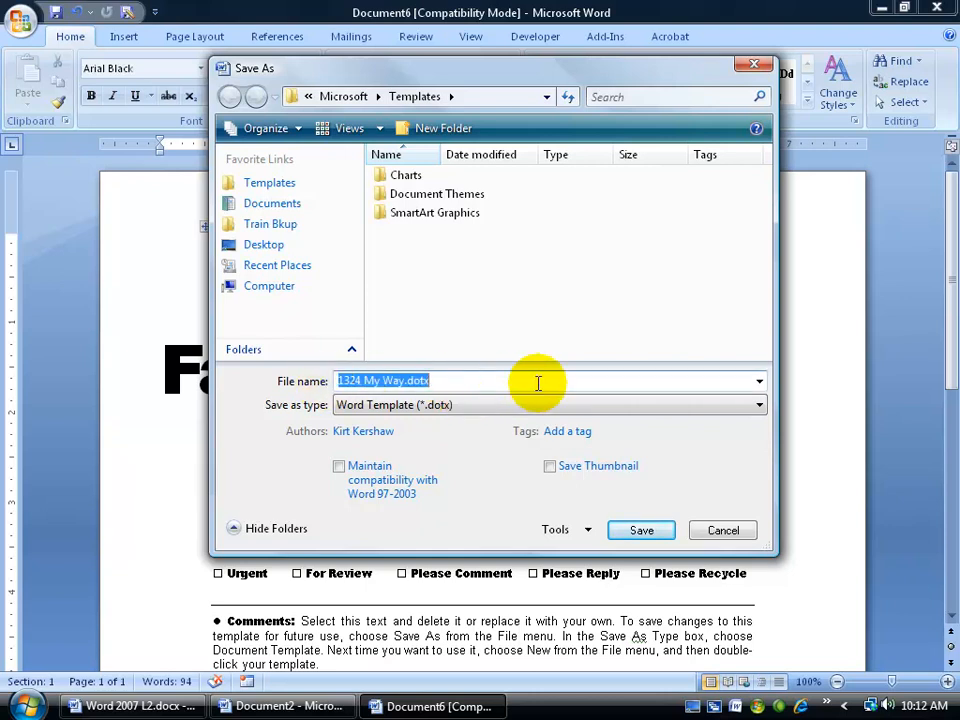
pyautogui.write('My Spiffy Fax')
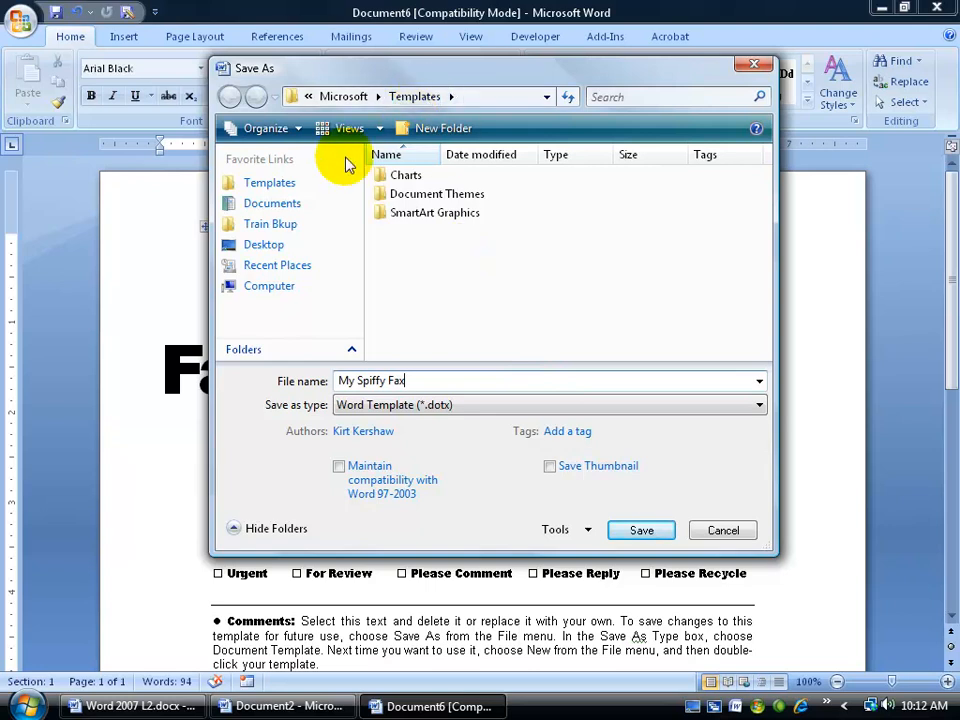
pyautogui.click(268, 247)
pyautogui.click(299, 187)
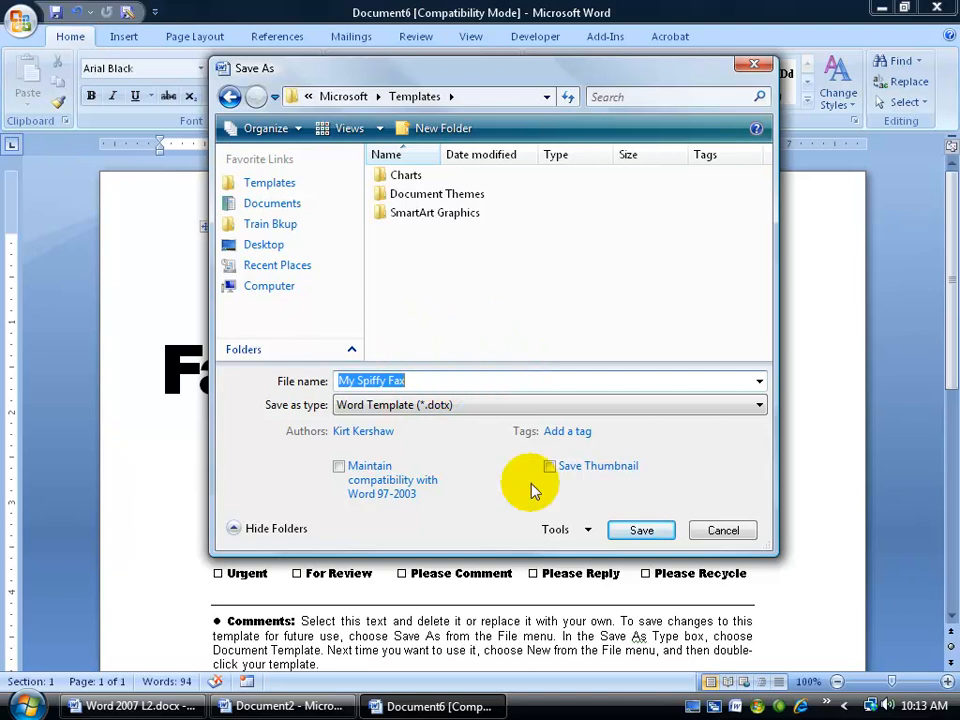
pyautogui.click(645, 533)
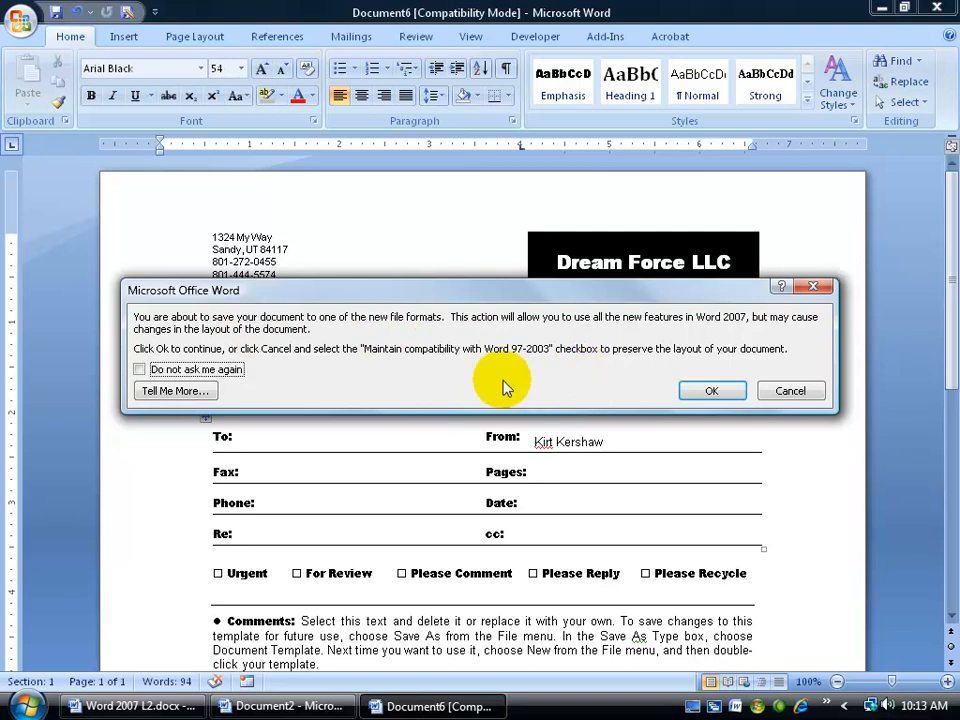
pyautogui.click(712, 390)
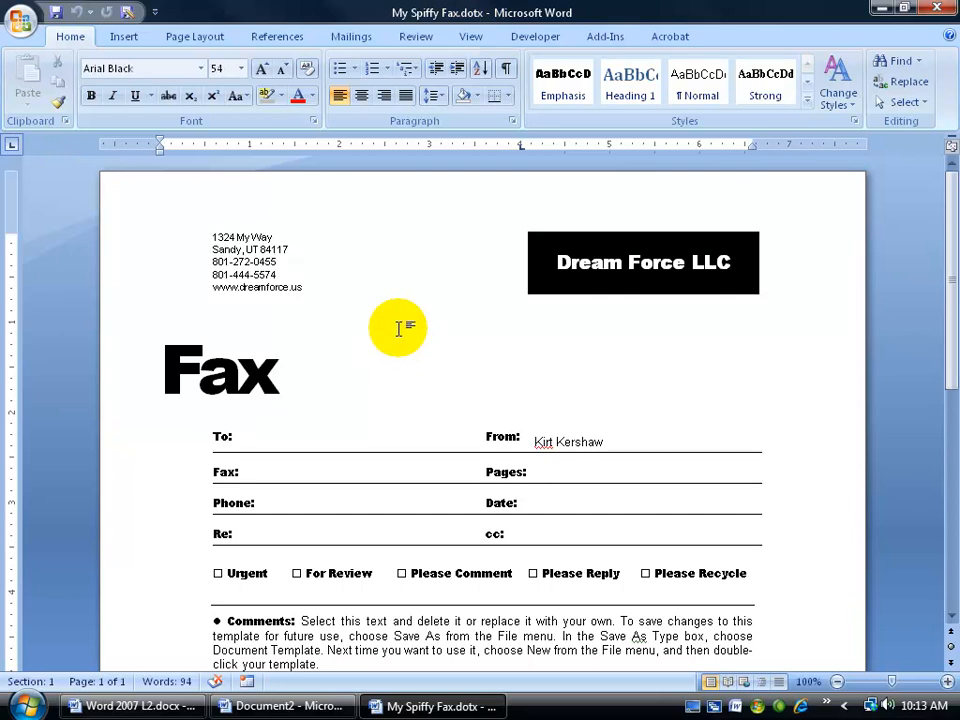
# Step: Close My Spiffy Fax and create a document from the Professional fax cover sheet template
pyautogui.click(937, 12)
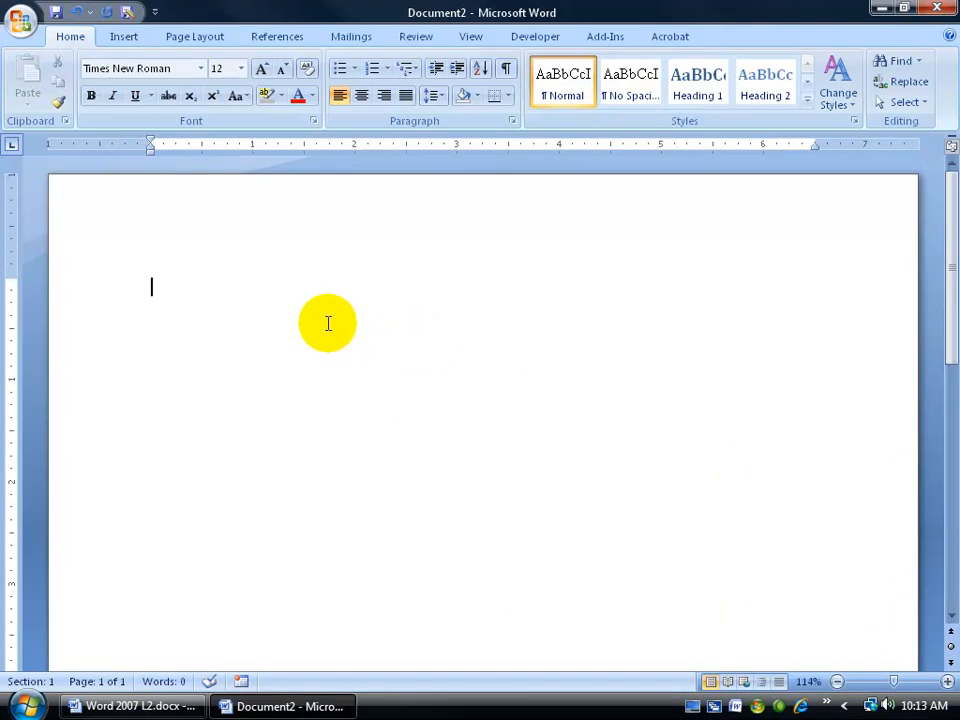
pyautogui.click(20, 20)
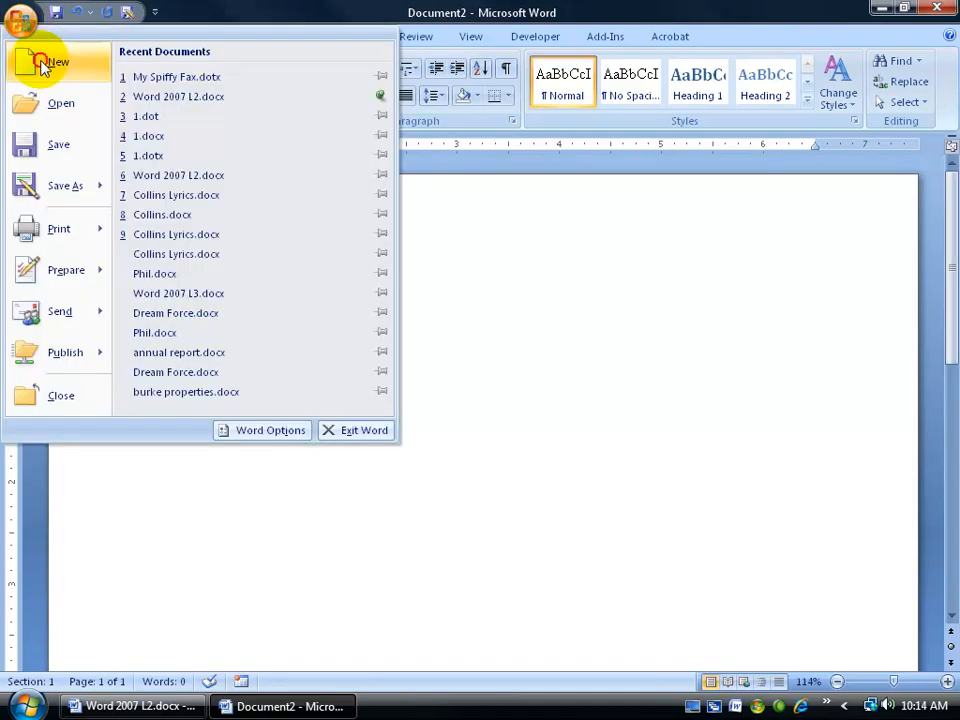
pyautogui.click(50, 62)
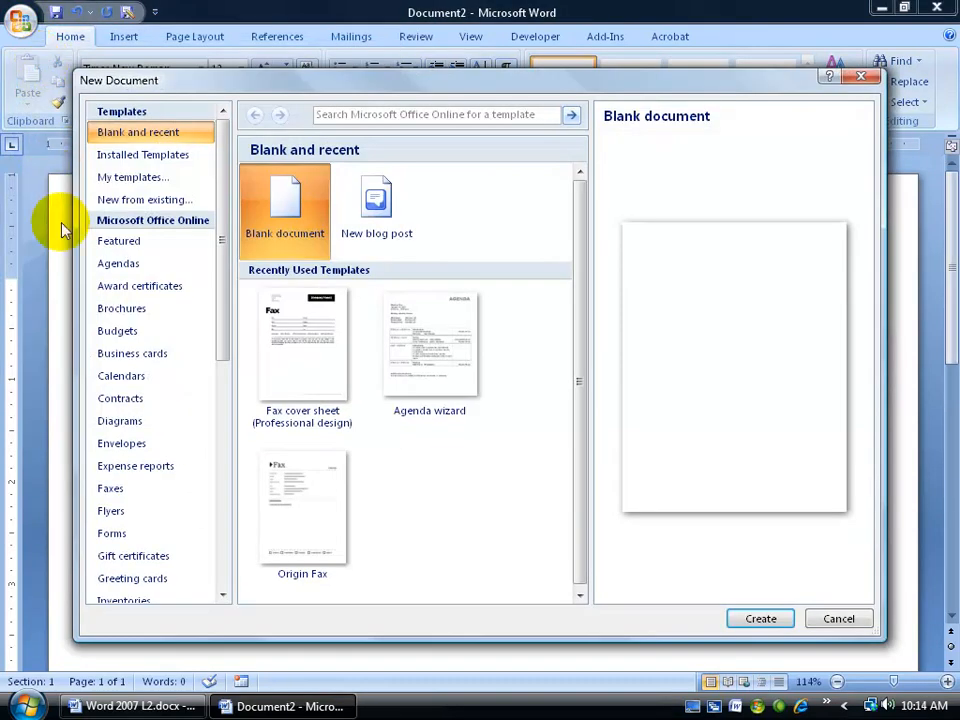
pyautogui.click(110, 488)
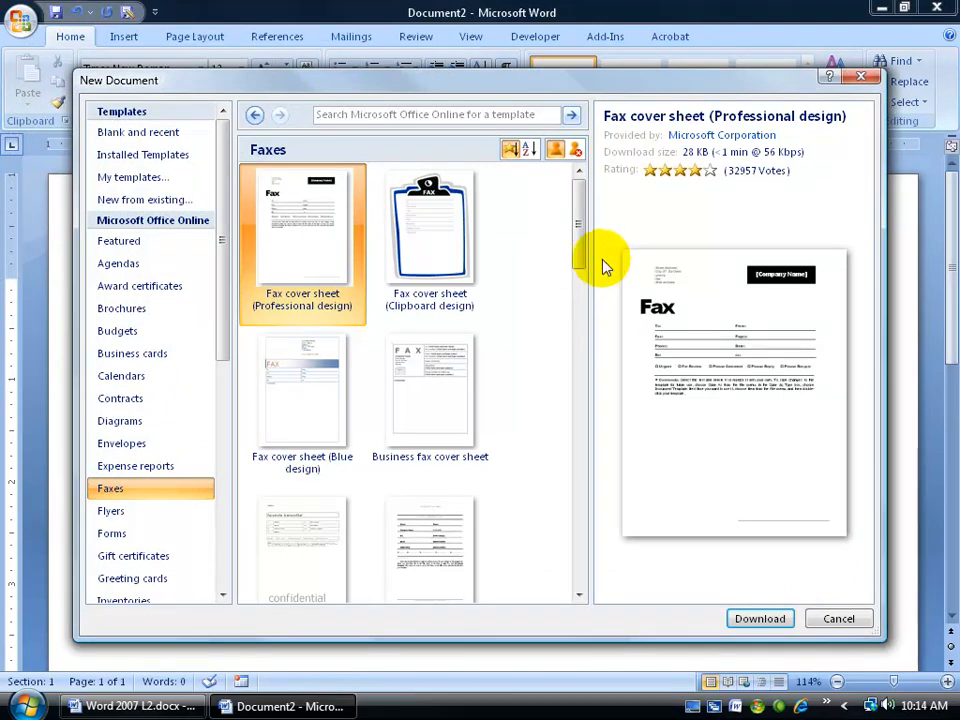
pyautogui.doubleClick(318, 222)
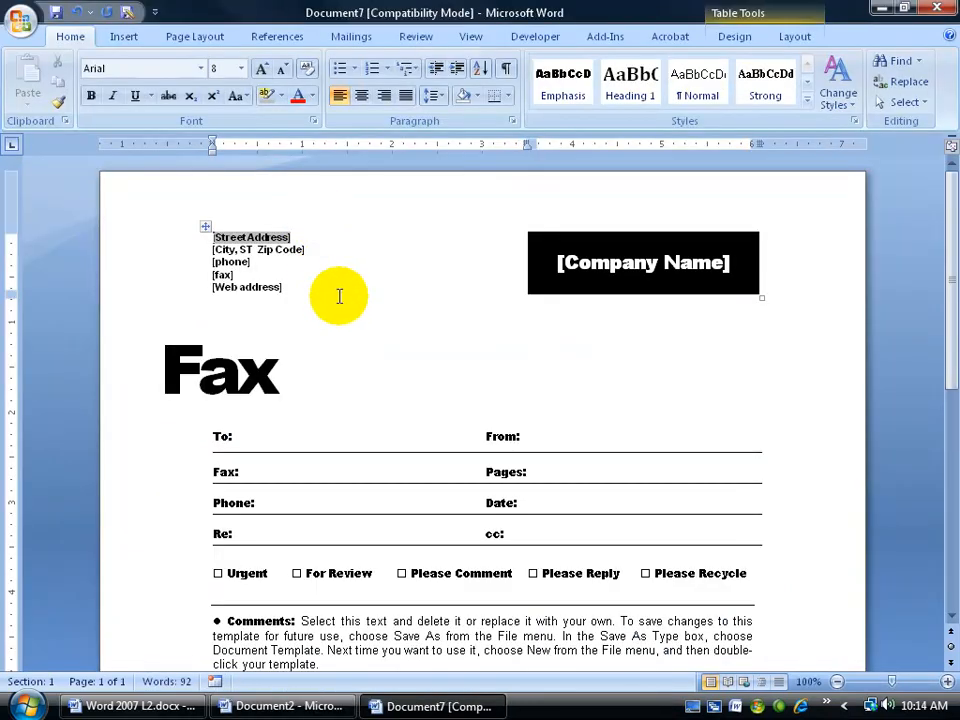
# Step: Inspect the Street Address, city/state/zip, phone, fax and Web address placeholders, then close it
pyautogui.click(257, 237)
pyautogui.click(254, 252)
pyautogui.click(234, 263)
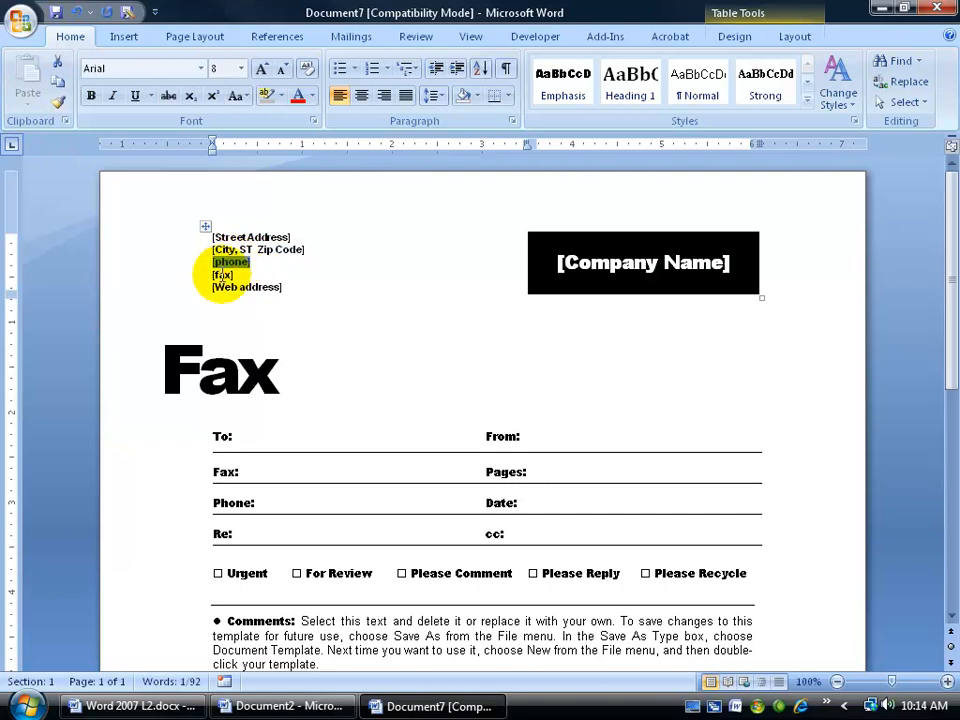
pyautogui.click(222, 275)
pyautogui.click(236, 287)
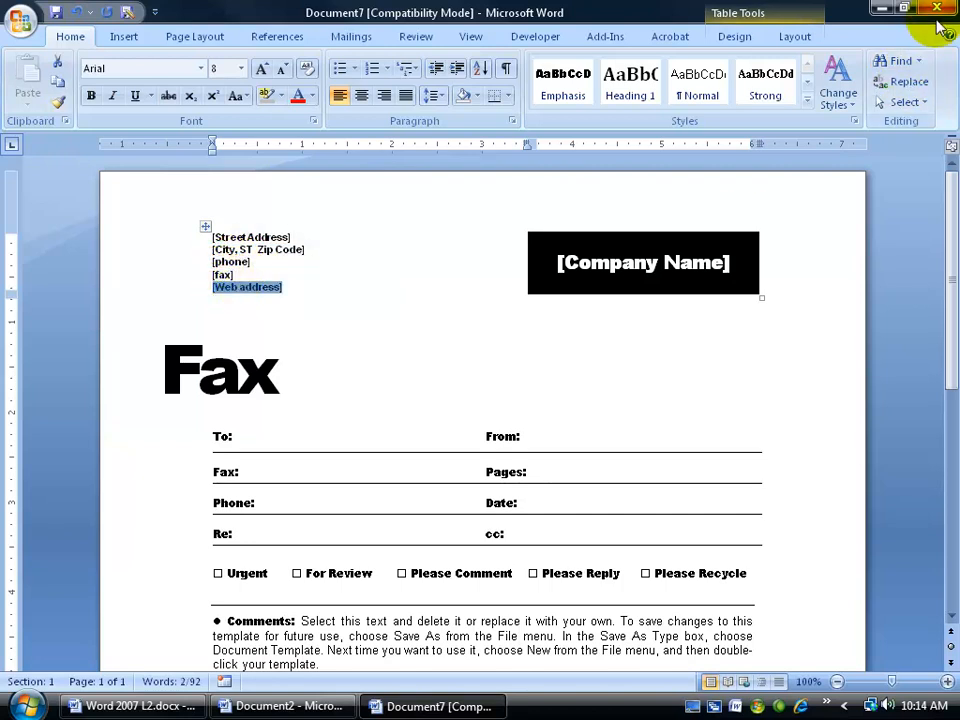
pyautogui.click(936, 8)
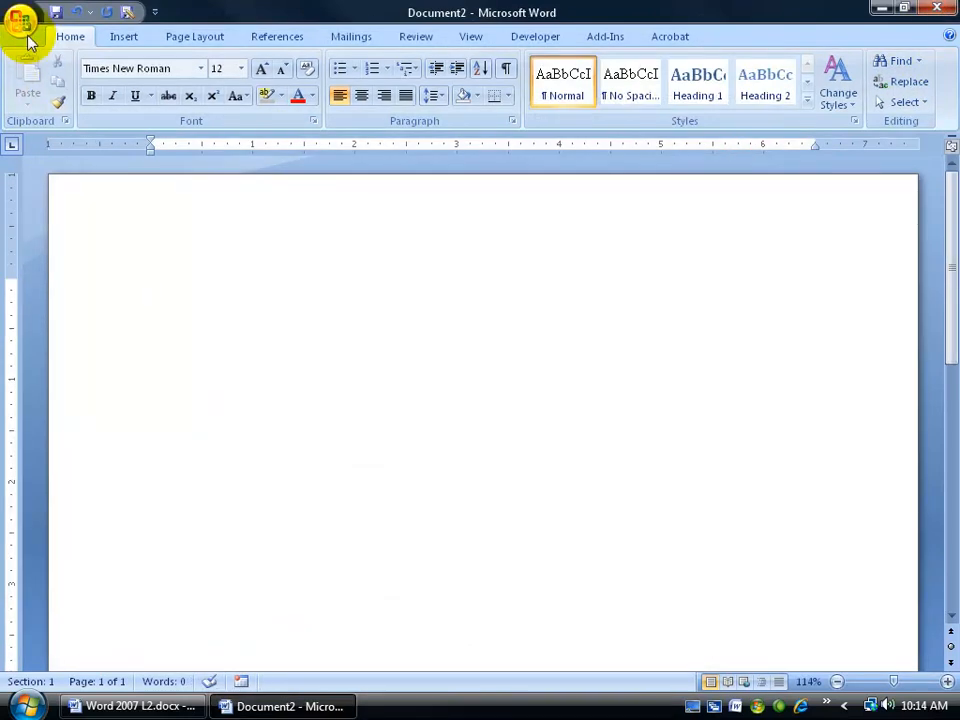
# Step: Create Document8 from My Spiffy Fax.dotx in My templates, with Create New set to Document
pyautogui.click(21, 21)
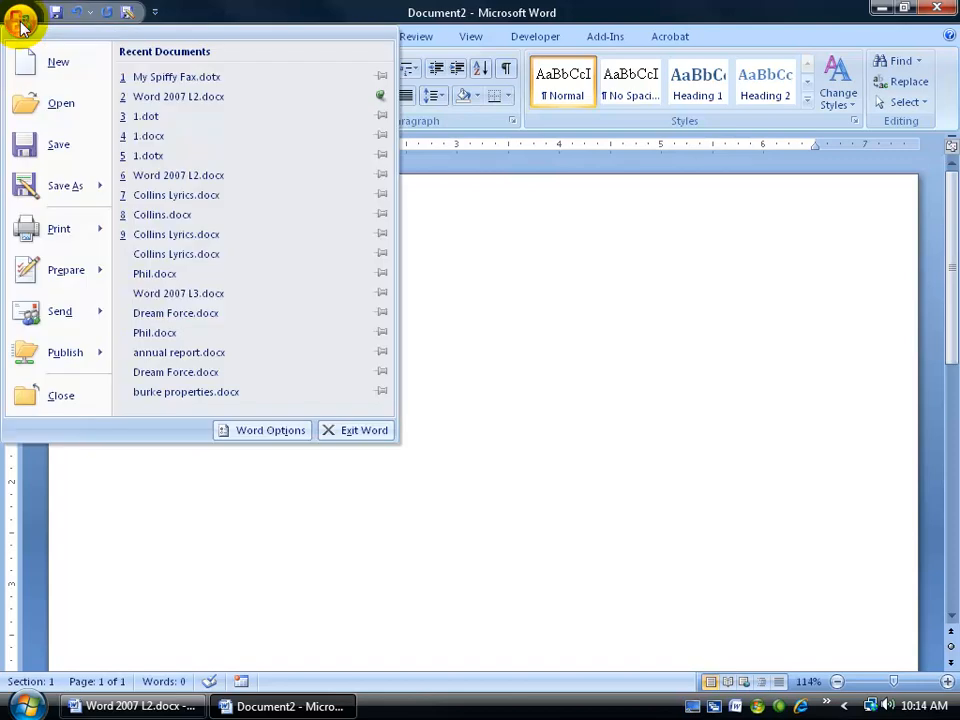
pyautogui.click(20, 62)
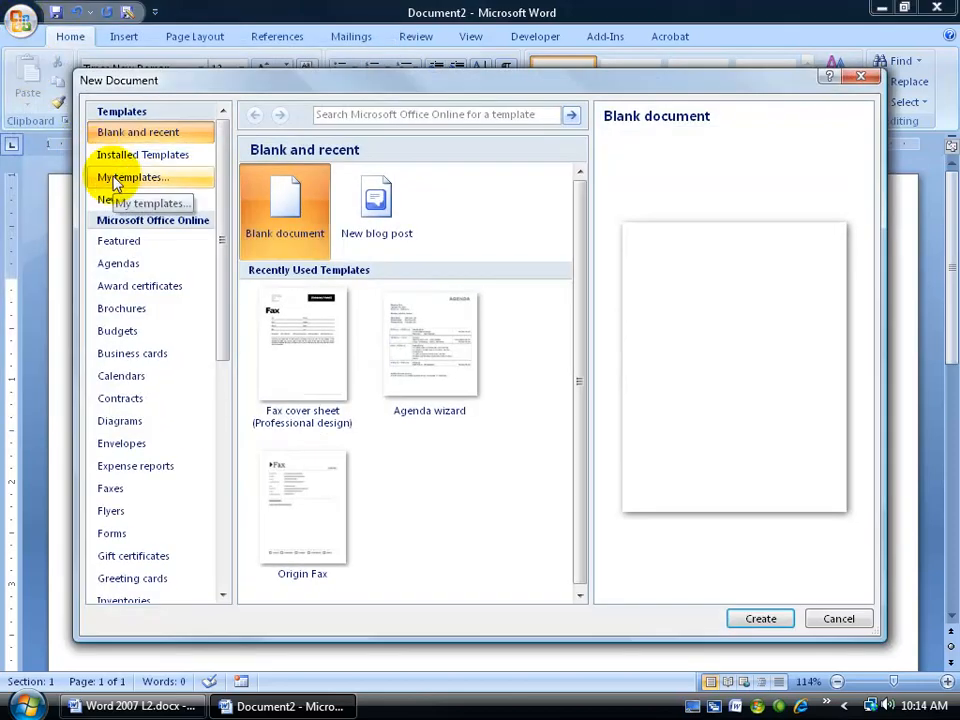
pyautogui.click(116, 179)
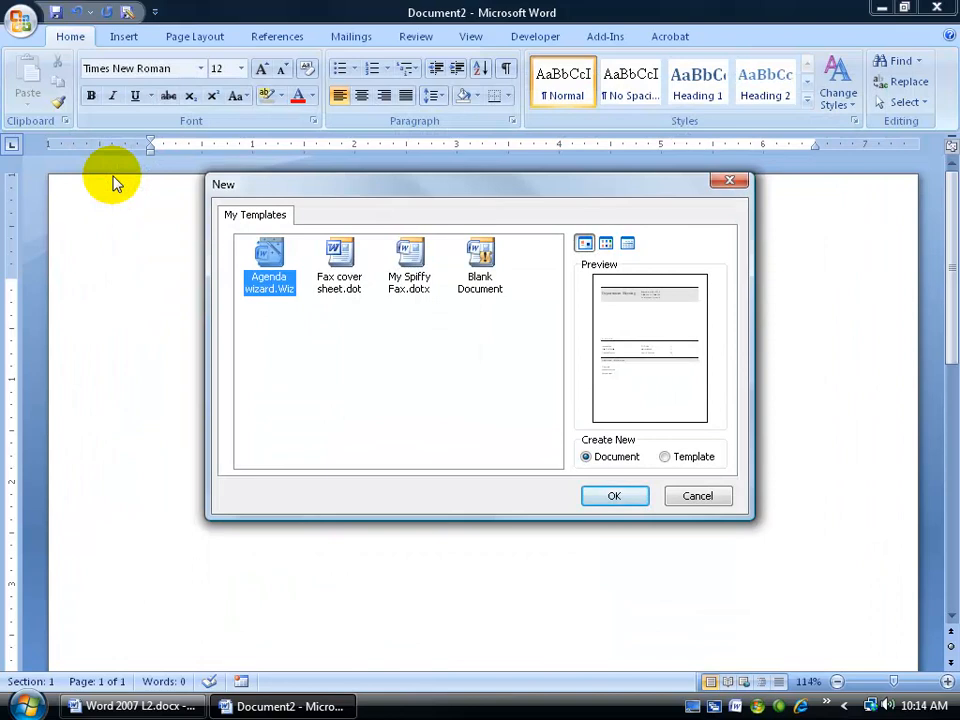
pyautogui.click(398, 270)
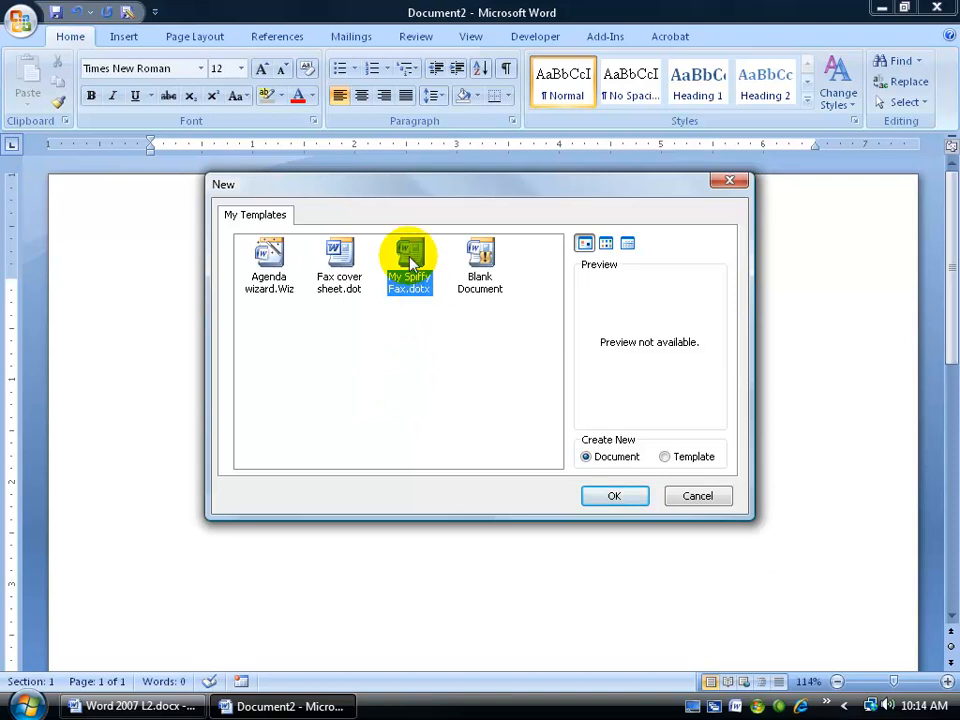
pyautogui.click(676, 463)
pyautogui.click(585, 456)
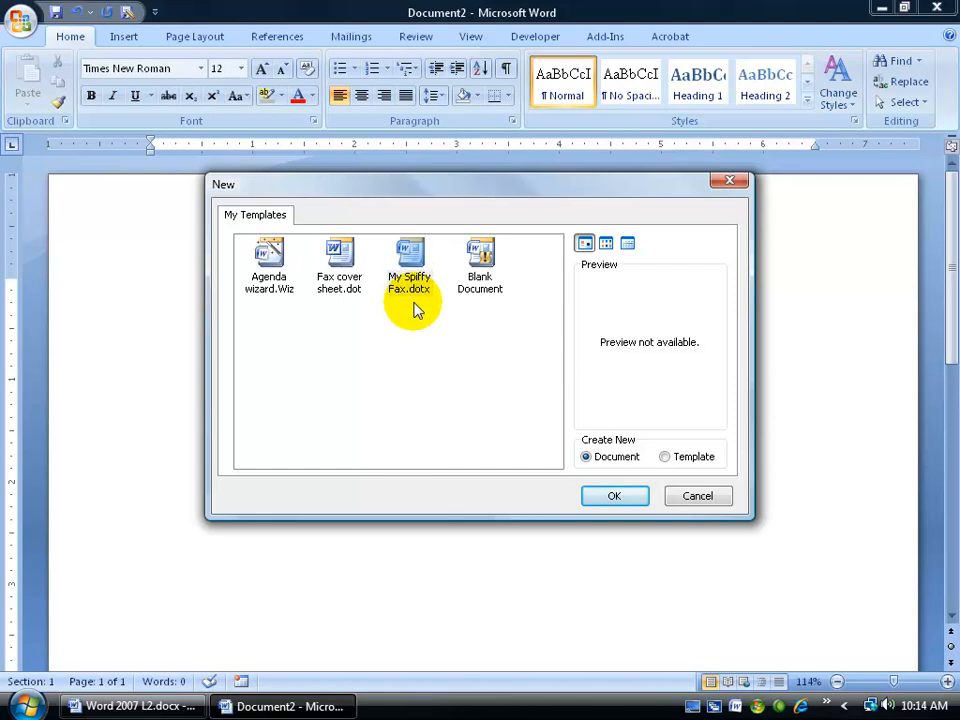
pyautogui.click(417, 265)
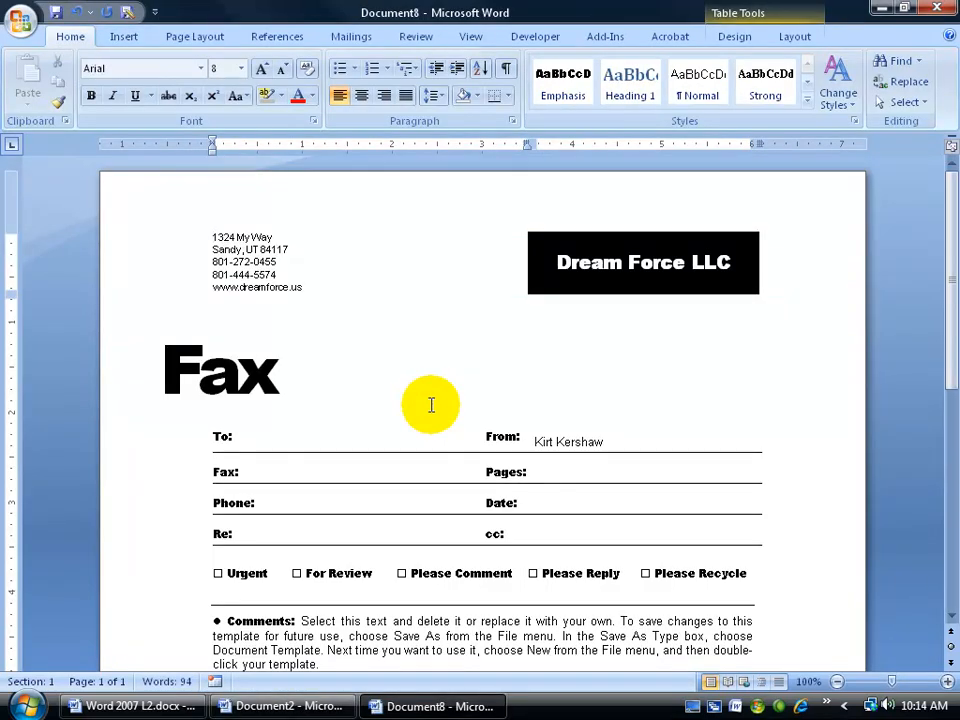
# Step: Check the company name, address block and To: field, then bring up Save As for Document8
pyautogui.click(647, 261)
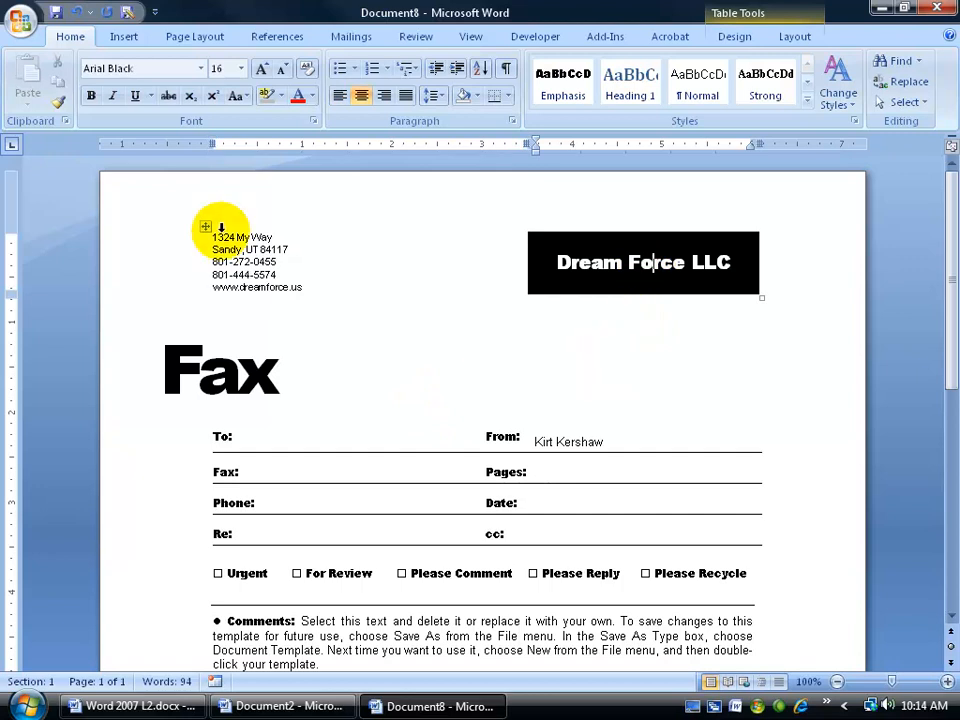
pyautogui.click(233, 261)
pyautogui.click(286, 427)
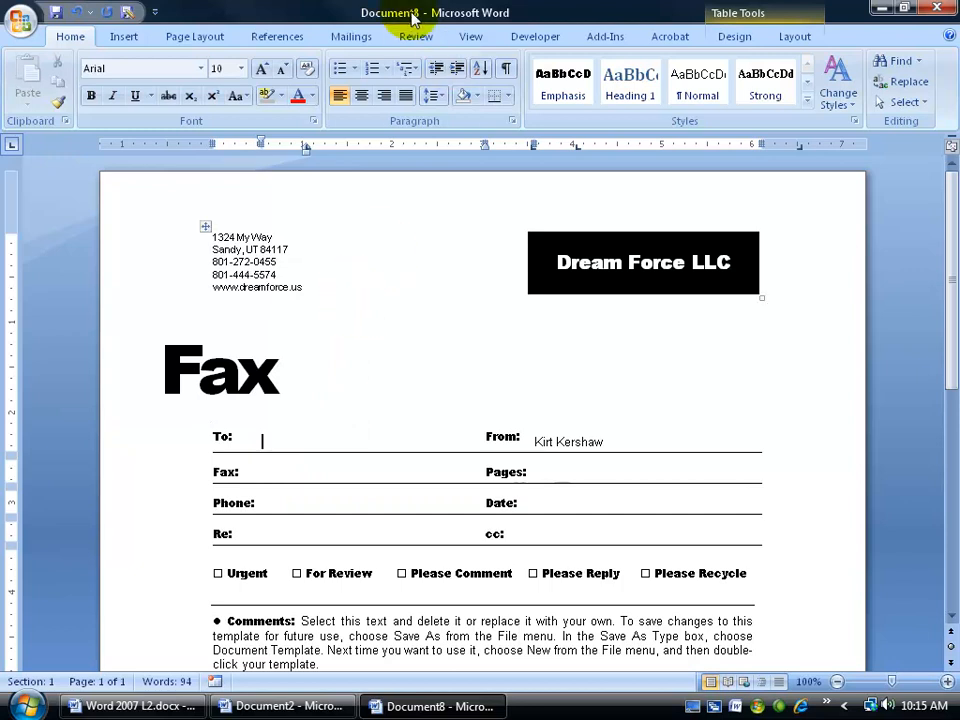
pyautogui.click(130, 17)
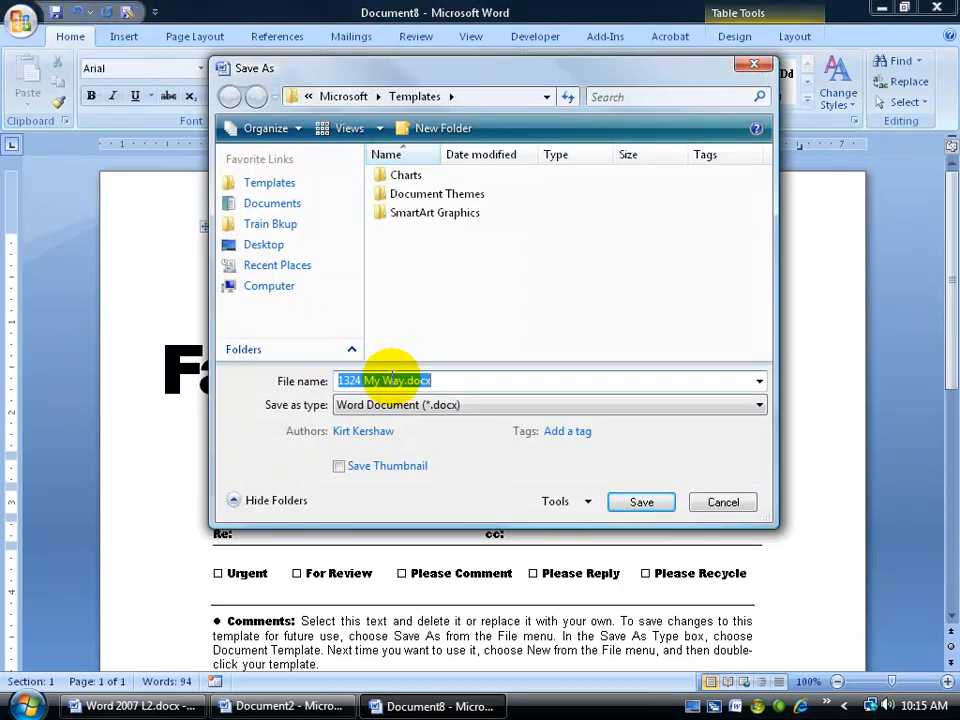
# Step: Set the file type to Word Template (*.dotx) and rename the file My Spiffy Fax 2
pyautogui.click(759, 405)
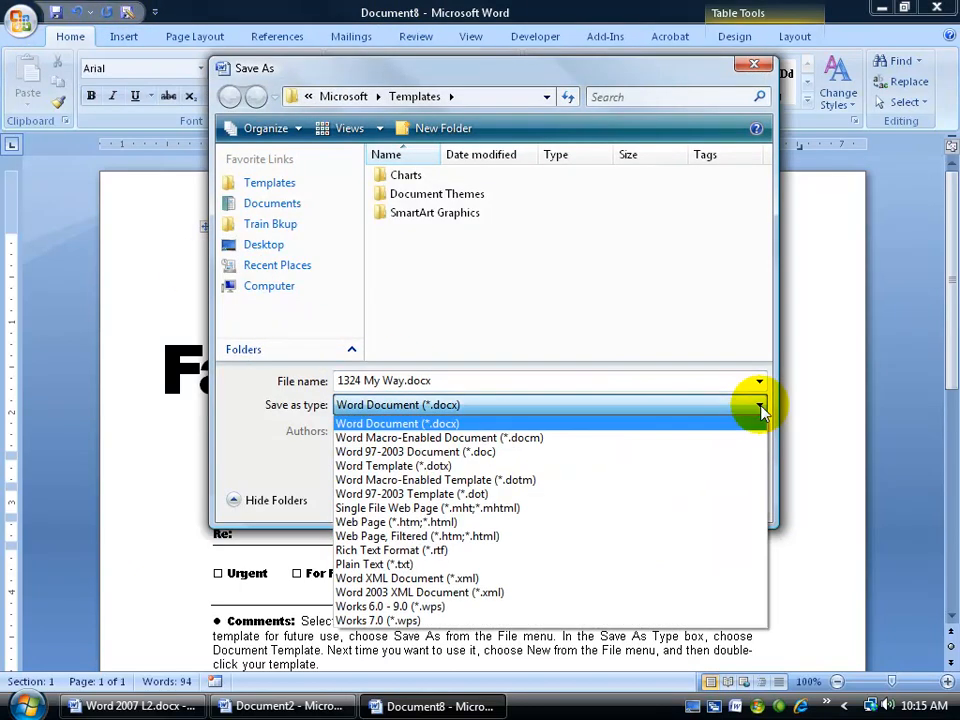
pyautogui.click(516, 466)
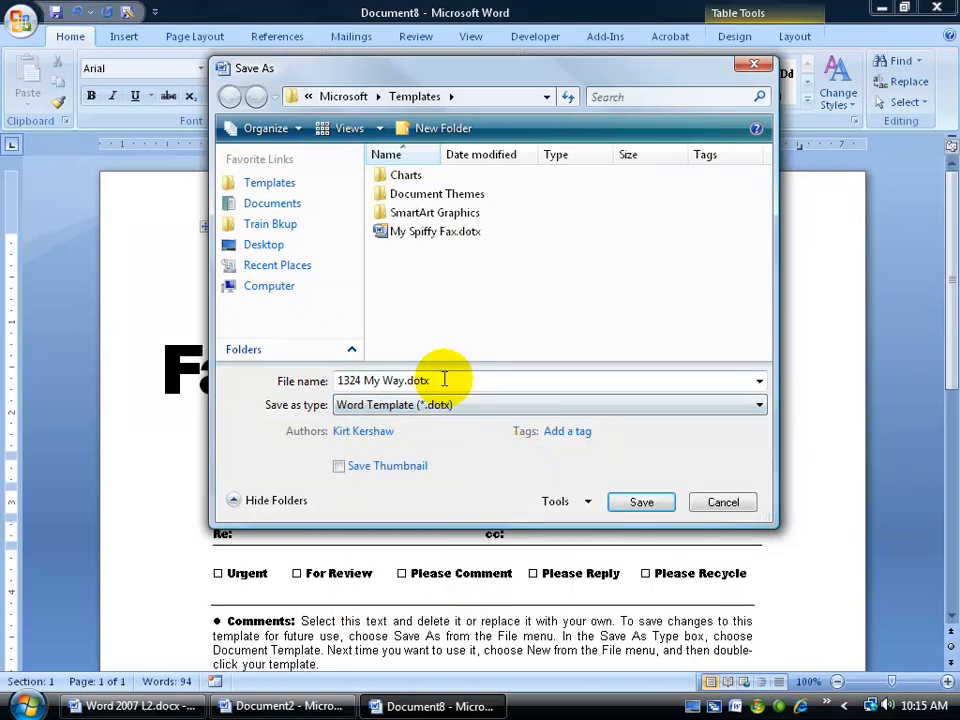
pyautogui.moveTo(439, 380); pyautogui.dragTo(323, 378)
pyautogui.write('My S')
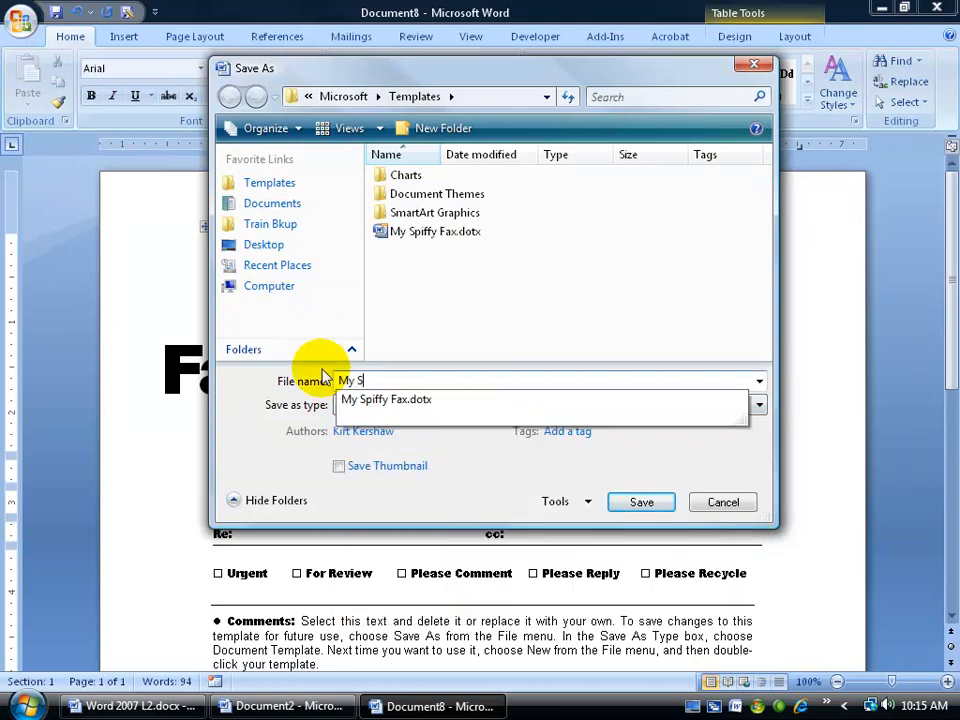
pyautogui.write('piffy Fax 2')
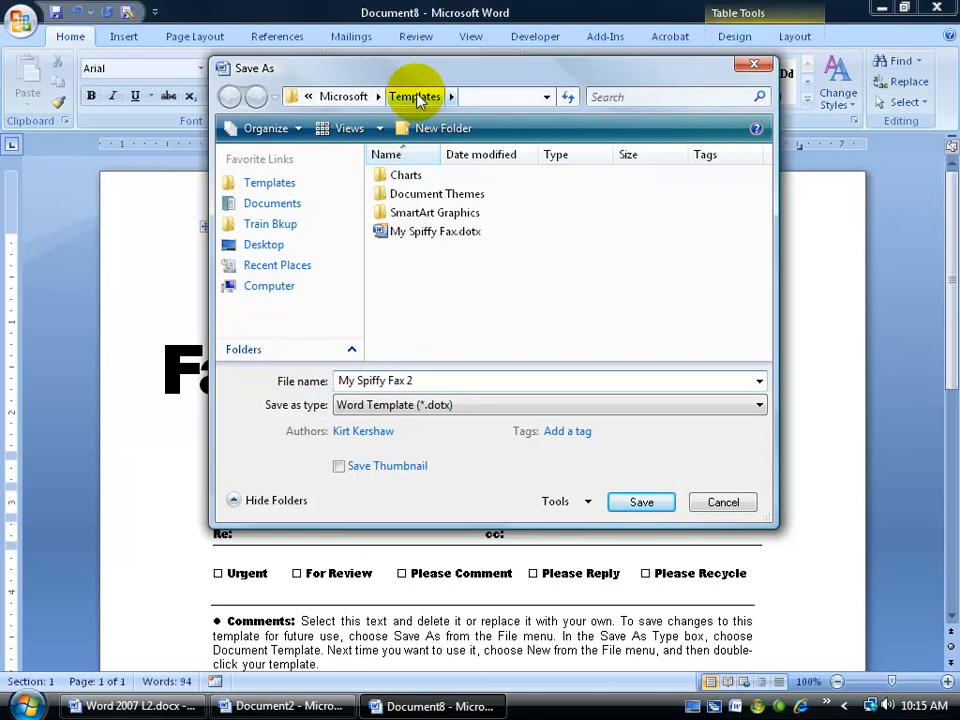
# Step: Create a My Faxes folder under Templates, save the template inside it, and close it
pyautogui.click(412, 128)
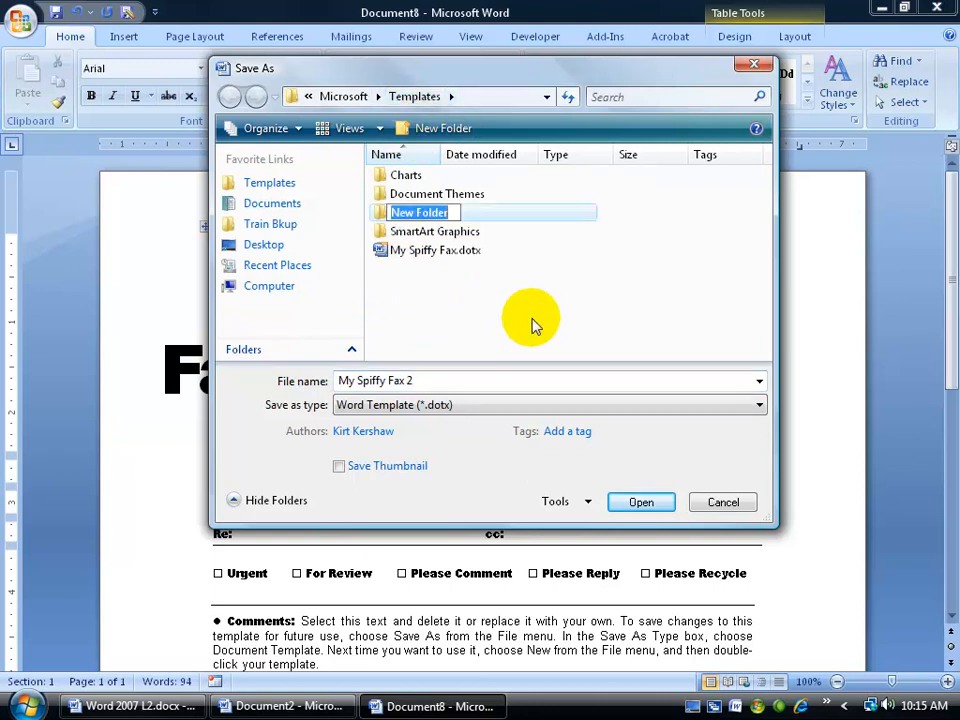
pyautogui.write('F')
pyautogui.write('My Faxes')
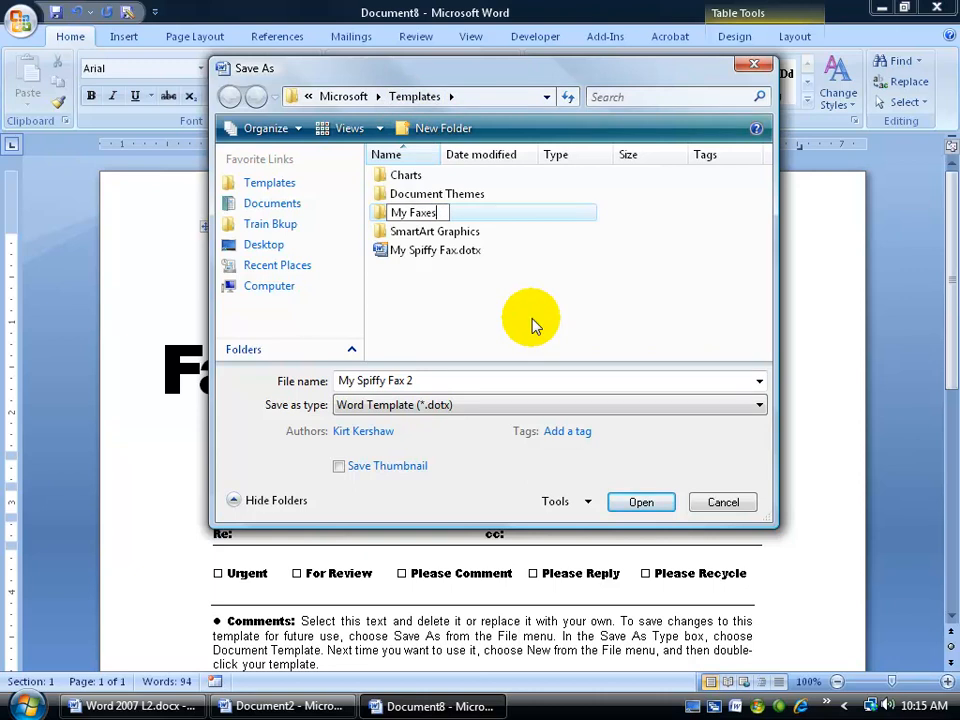
pyautogui.press('Return')
pyautogui.press('Return')
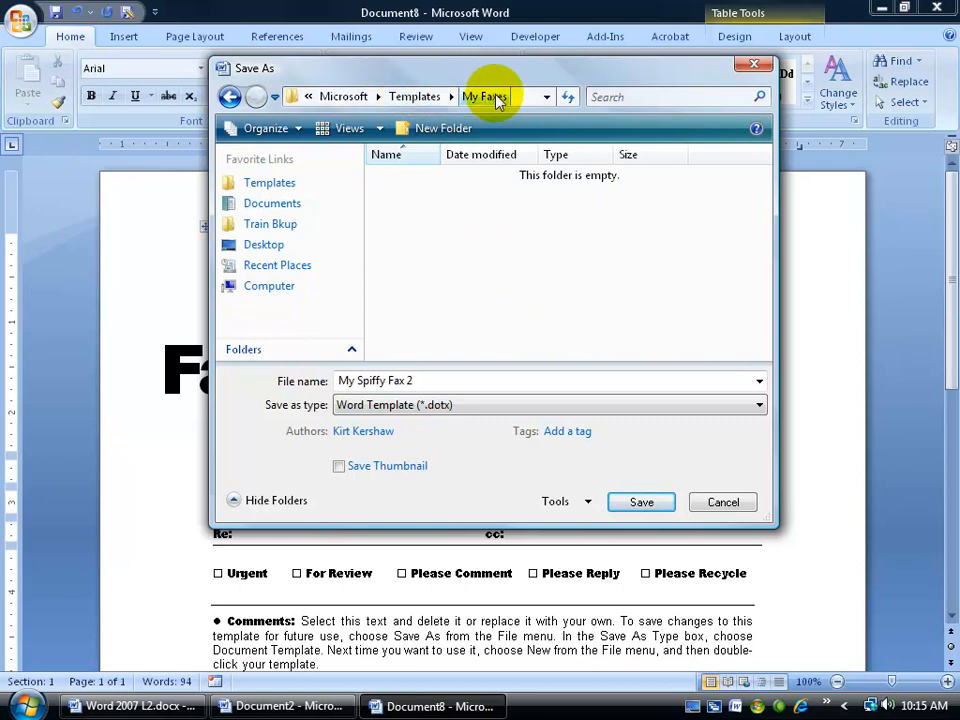
pyautogui.click(428, 97)
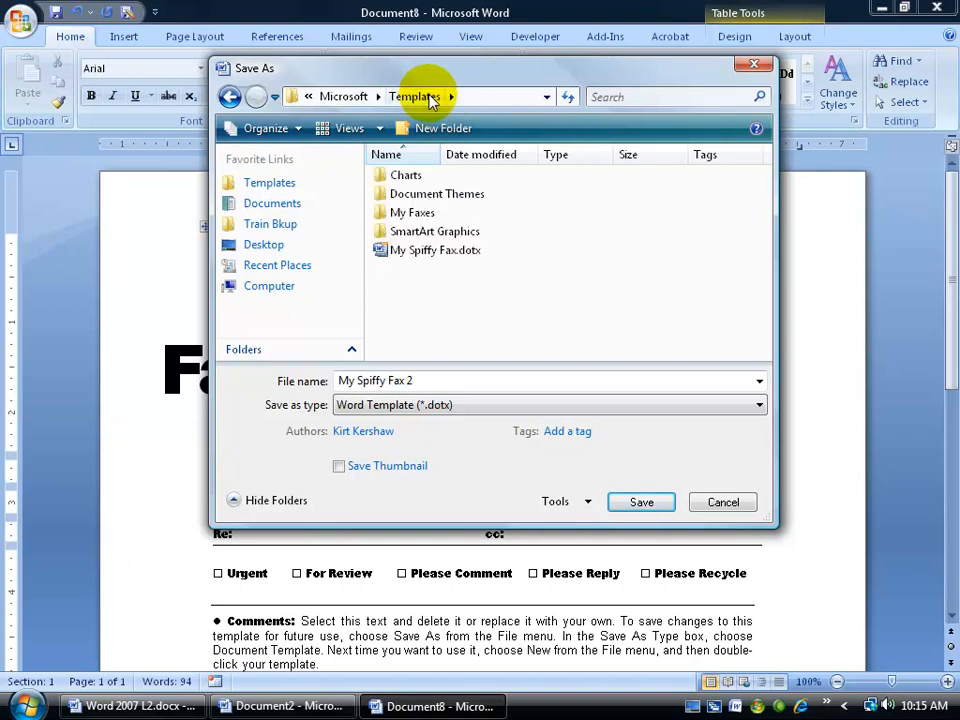
pyautogui.doubleClick(378, 214)
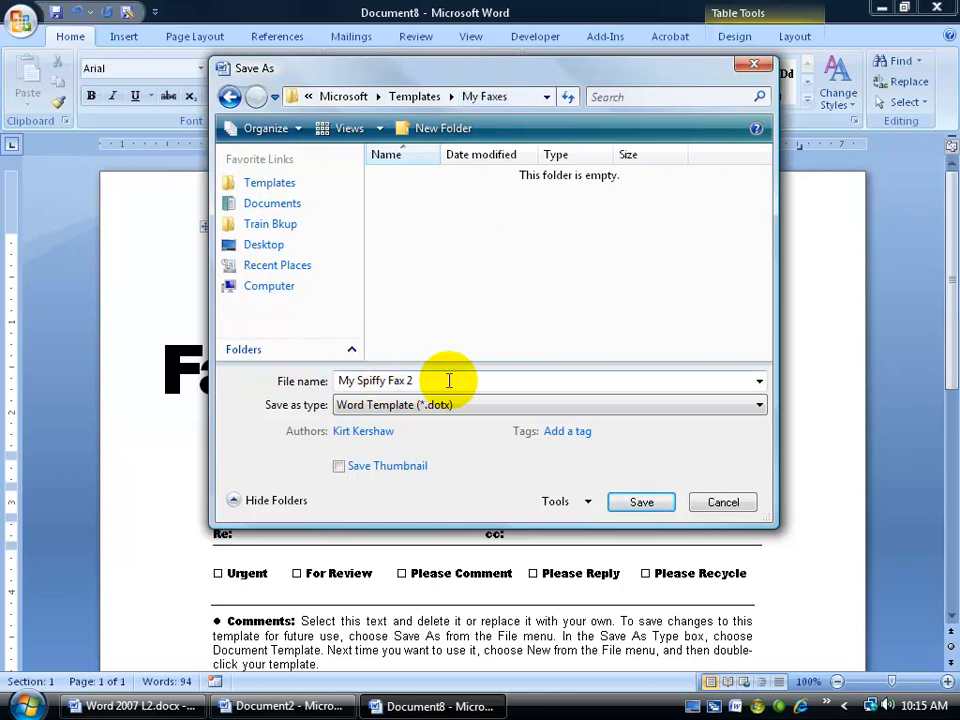
pyautogui.click(638, 502)
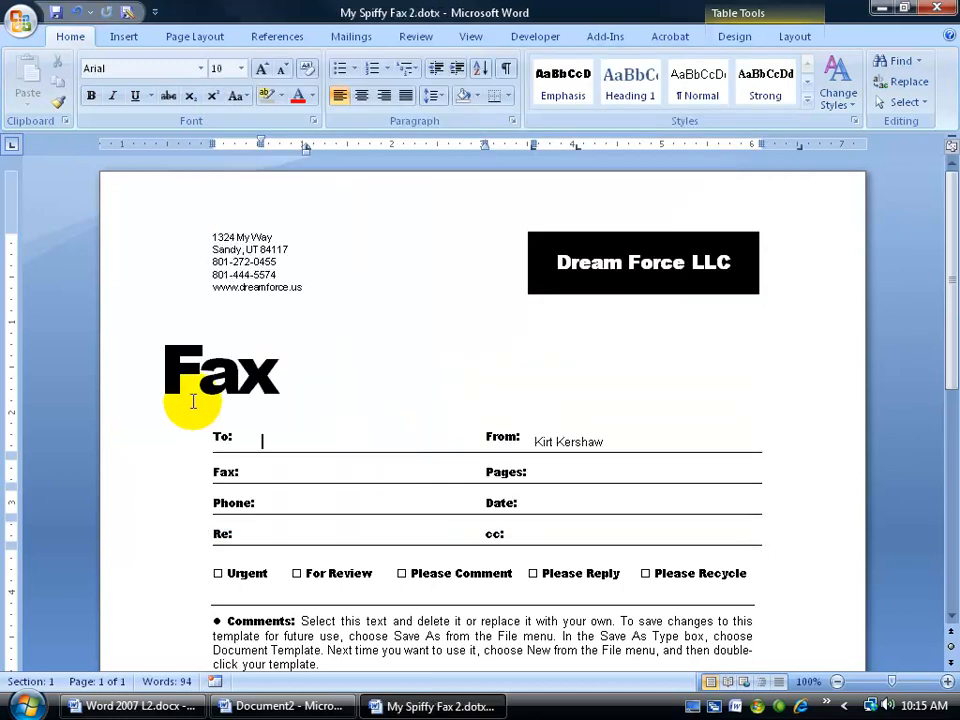
pyautogui.click(946, 11)
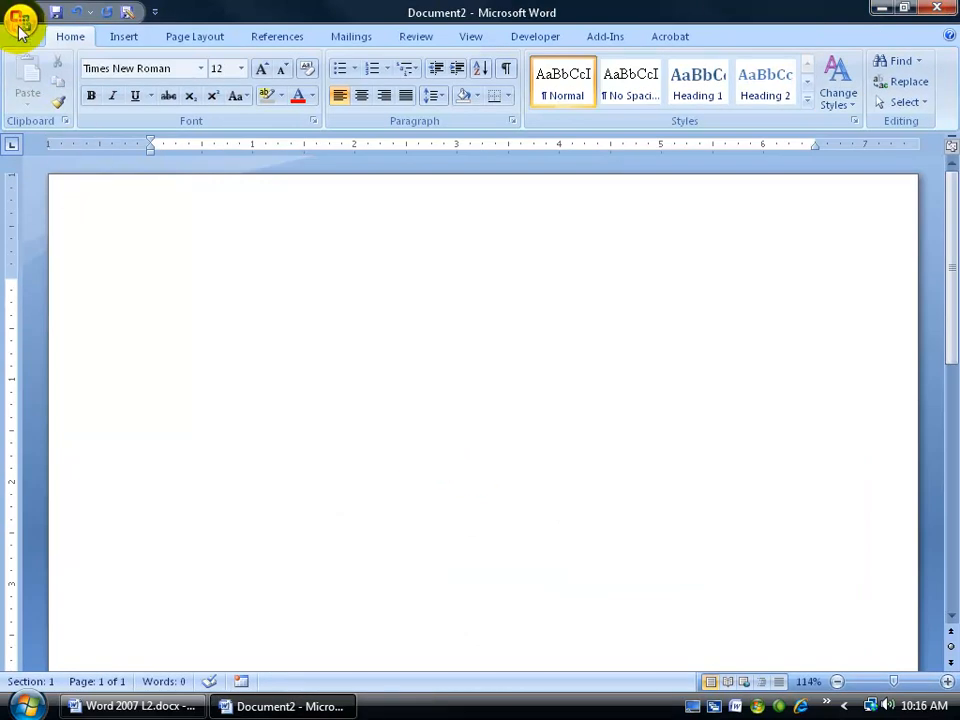
# Step: Open My templates and switch between My Templates and My Faxes to find My Spiffy Fax 2.dotx
pyautogui.click(20, 28)
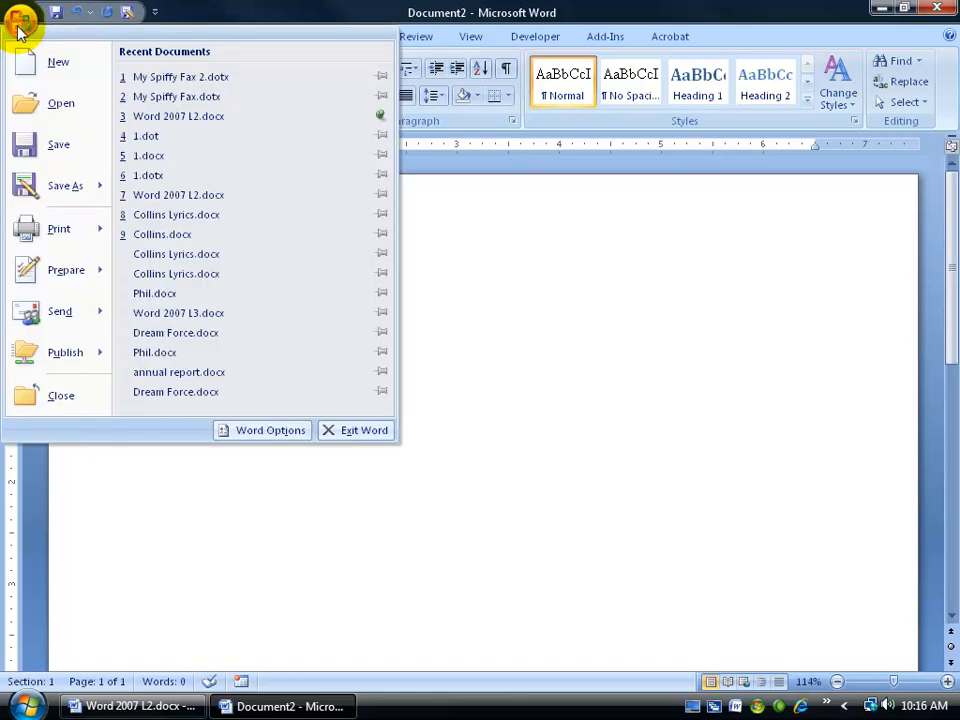
pyautogui.click(40, 64)
pyautogui.click(128, 183)
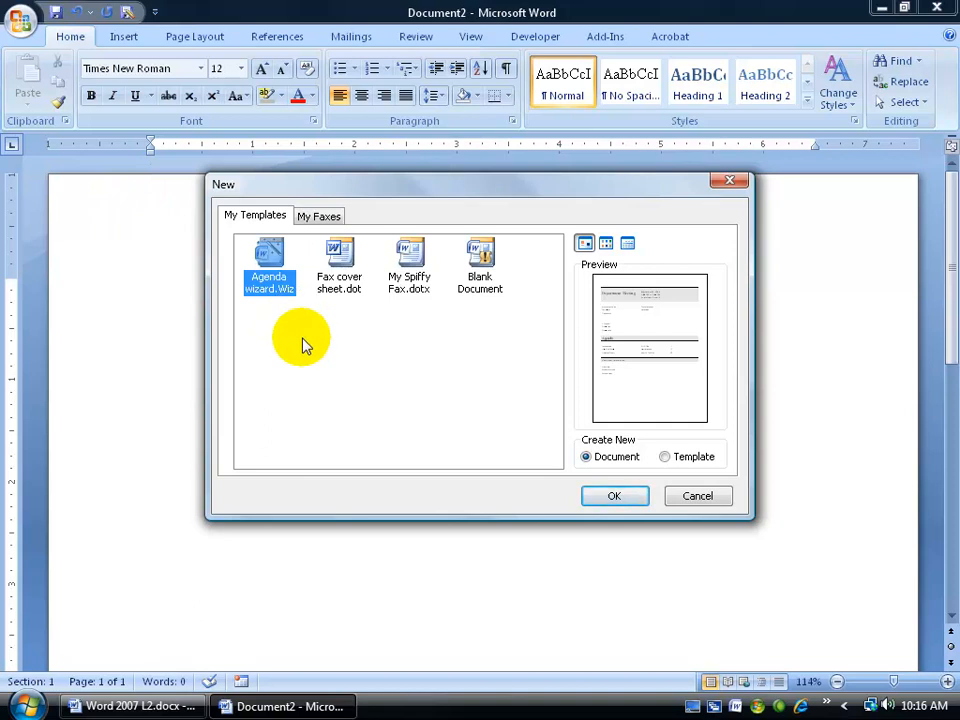
pyautogui.click(326, 218)
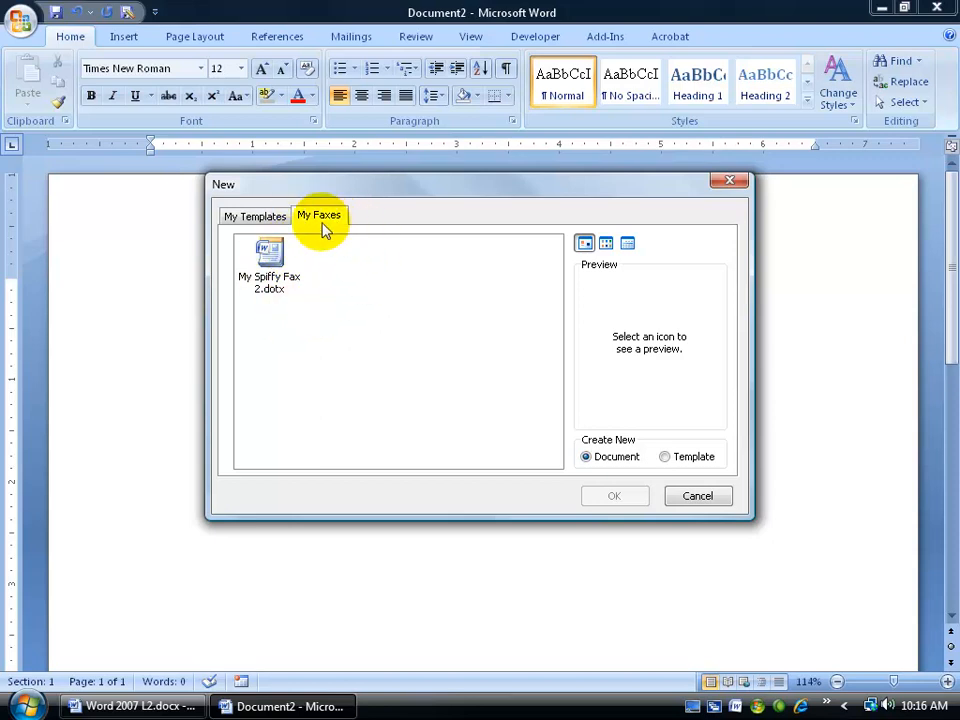
pyautogui.click(258, 218)
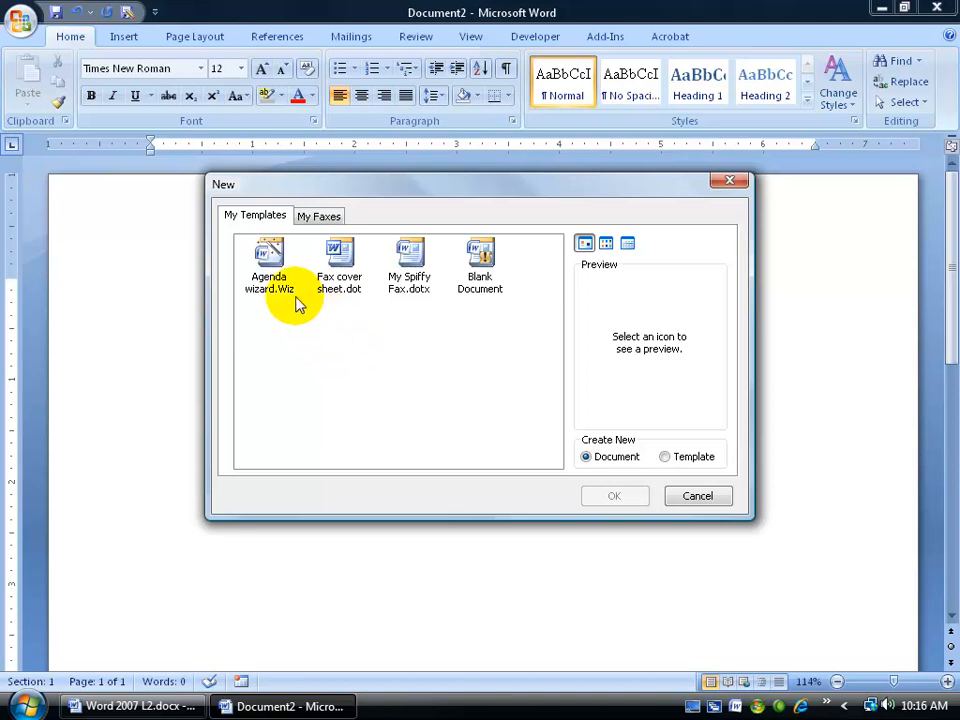
pyautogui.click(318, 220)
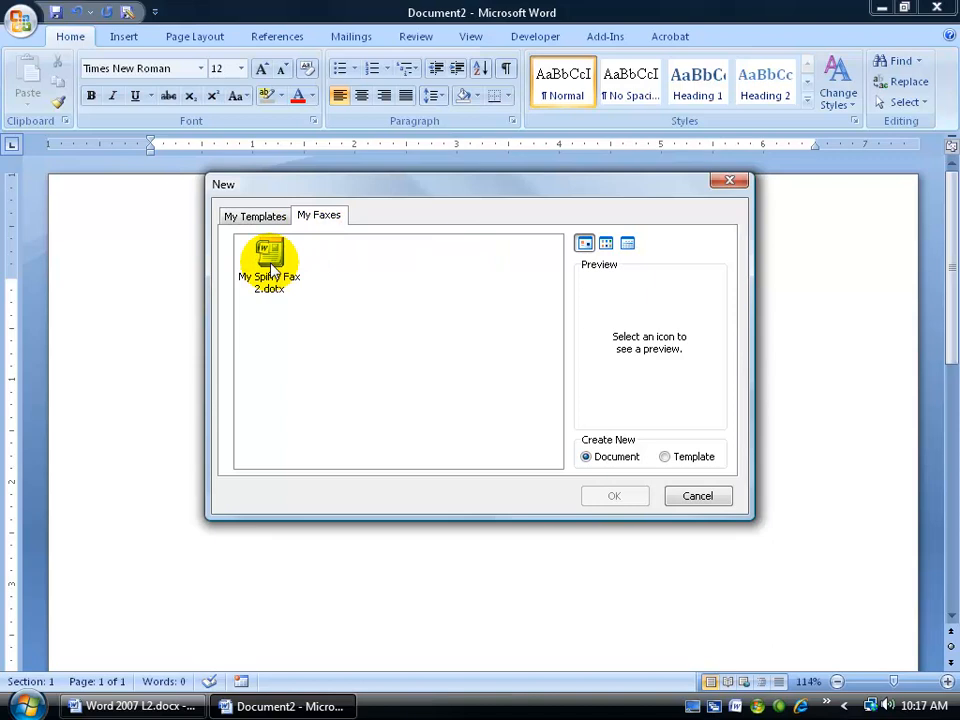
pyautogui.rightClick(271, 268)
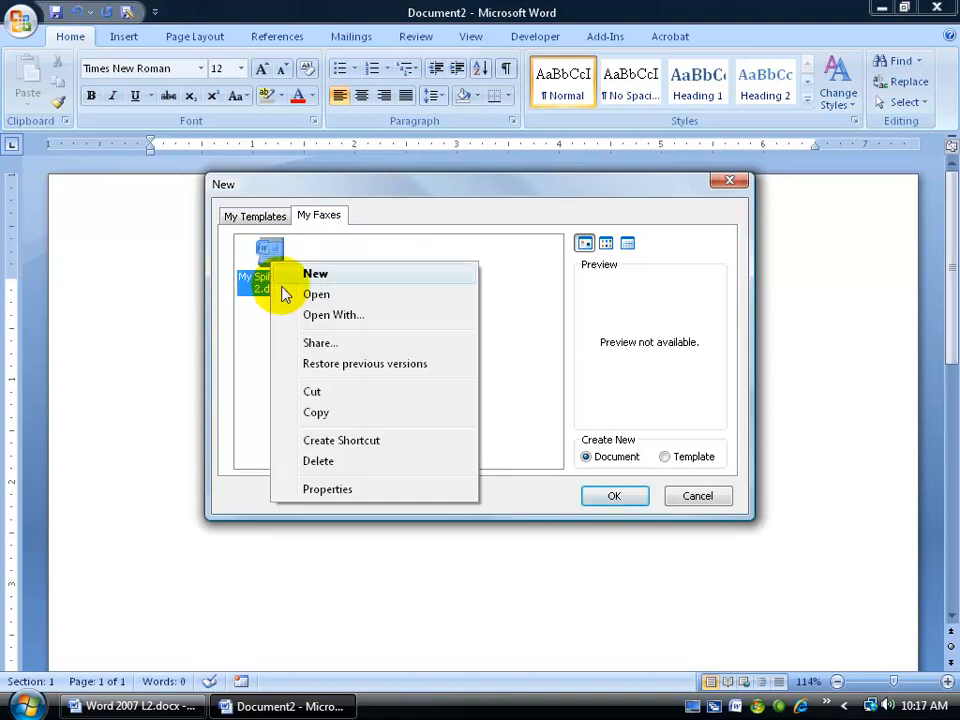
# Step: Delete the My Spiffy Fax 2 template and return to the My Templates list
pyautogui.click(318, 461)
pyautogui.click(551, 430)
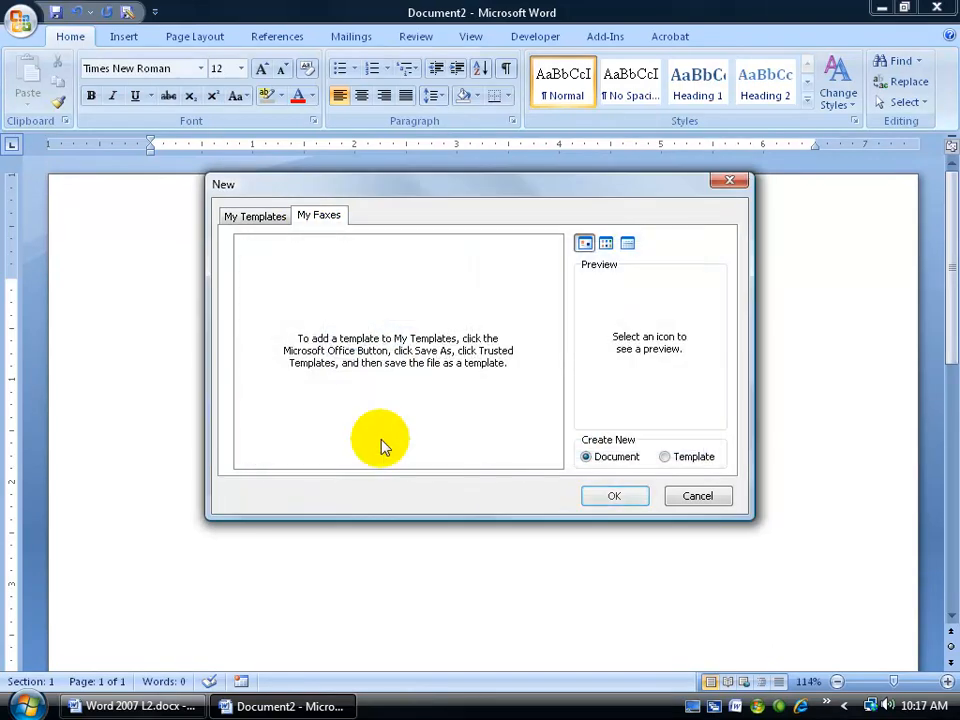
pyautogui.click(279, 223)
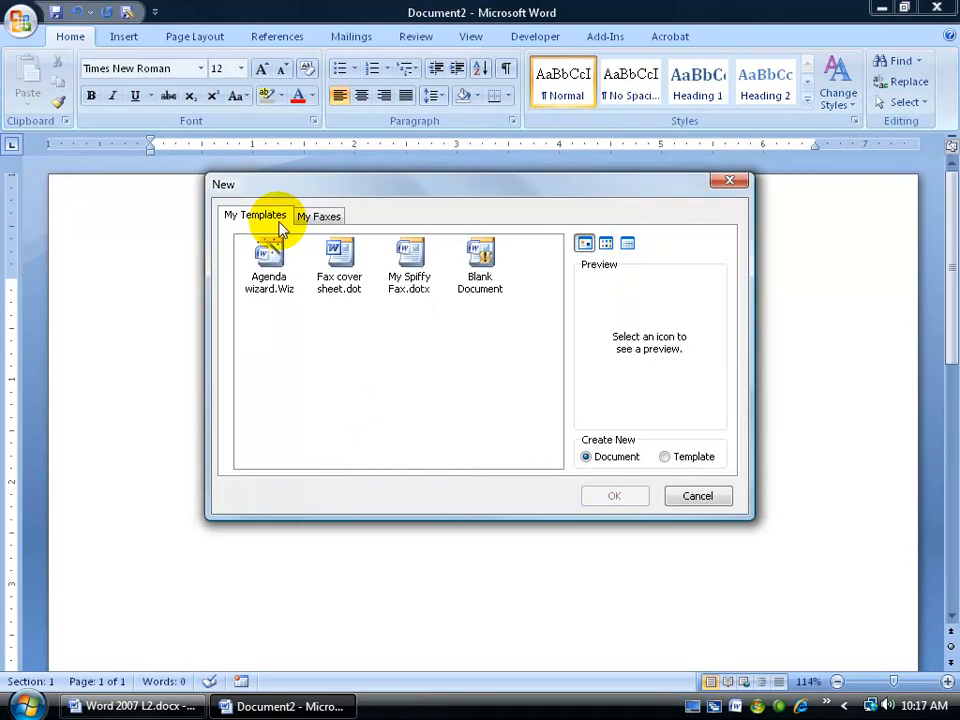
# Step: Create a new document from Fax cover sheet, then close it
pyautogui.rightClick(338, 255)
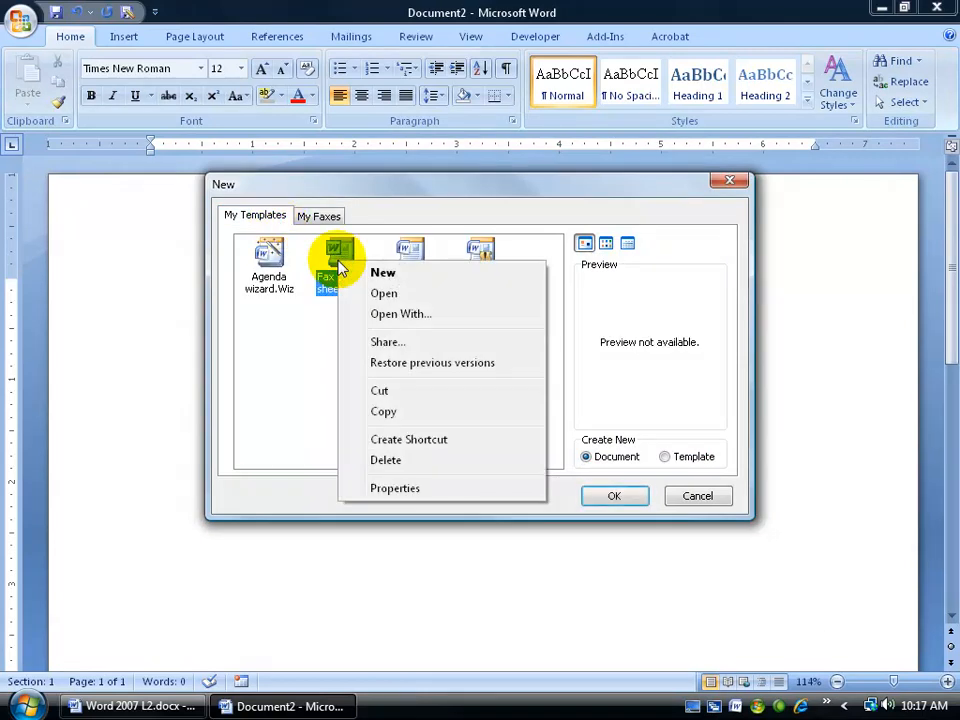
pyautogui.click(399, 193)
pyautogui.click(621, 496)
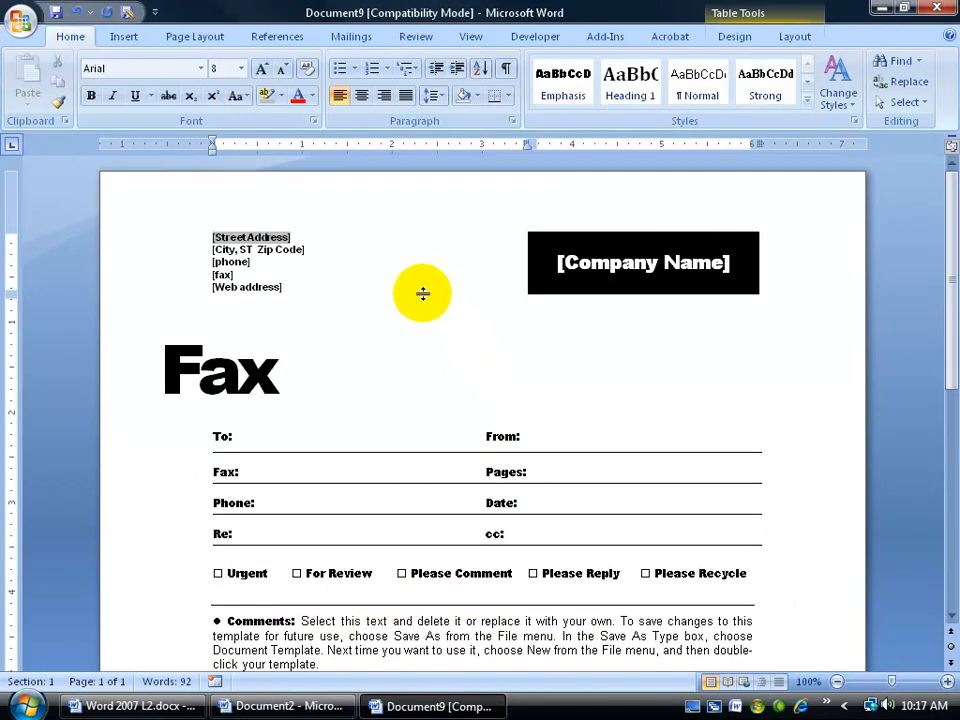
pyautogui.click(938, 15)
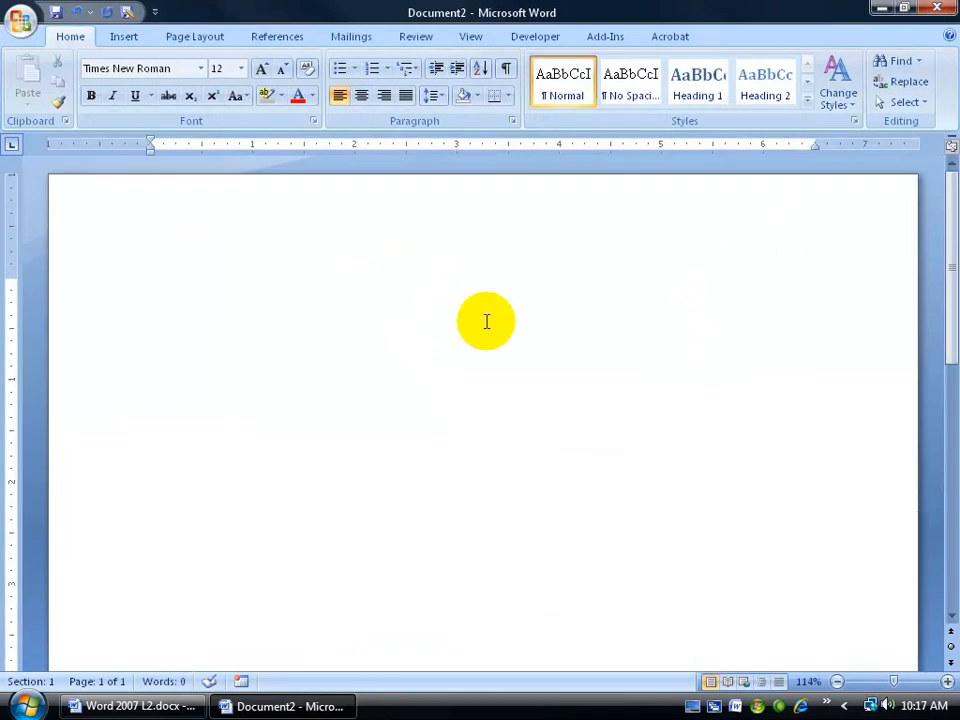
pyautogui.click(22, 22)
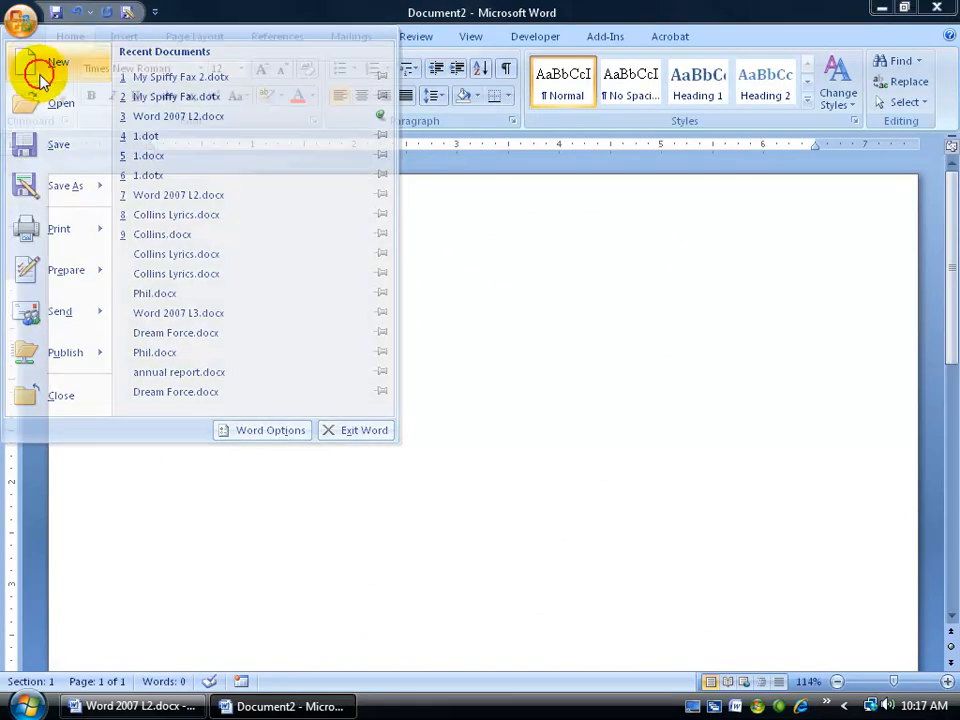
# Step: Open My Spiffy Fax.dotx from My templates as a new template, with Create New set to Template
pyautogui.click(28, 61)
pyautogui.click(162, 179)
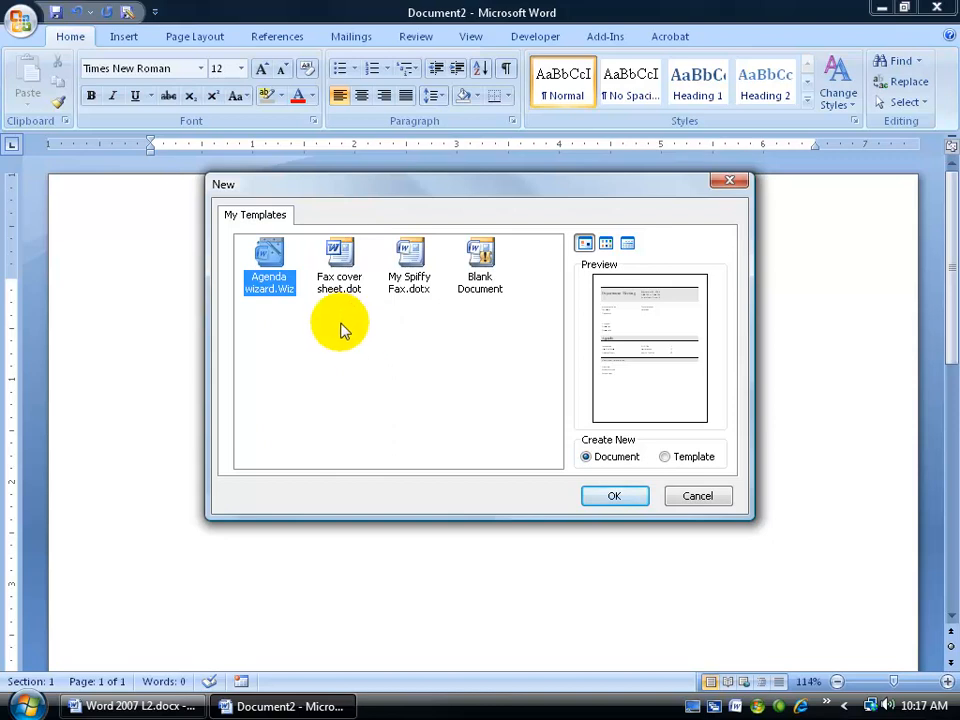
pyautogui.click(408, 270)
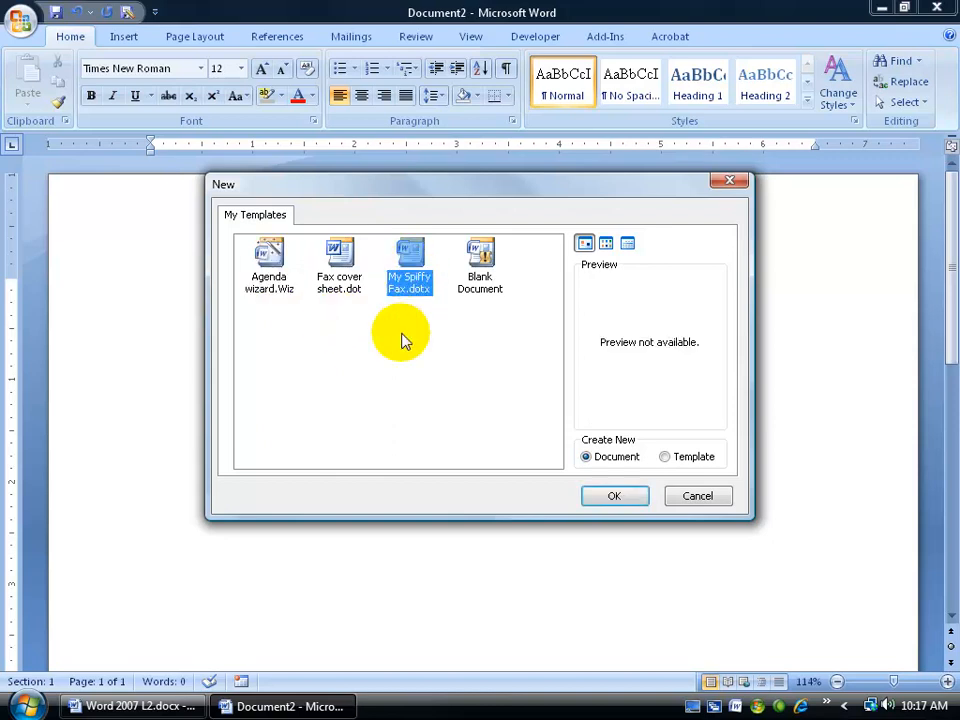
pyautogui.click(665, 456)
pyautogui.doubleClick(410, 256)
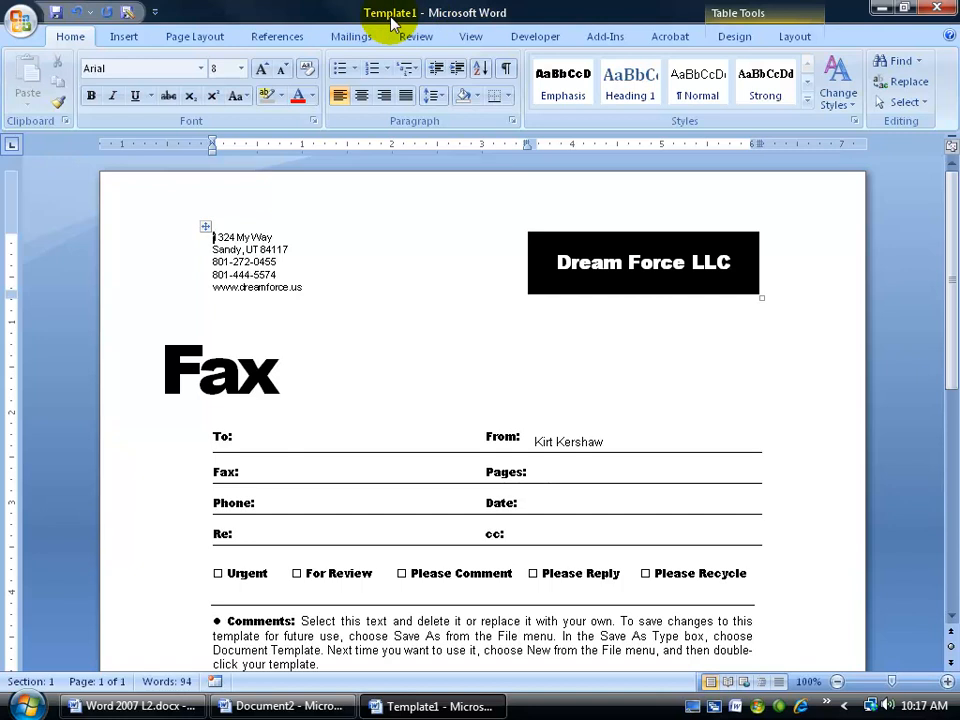
pyautogui.click(126, 13)
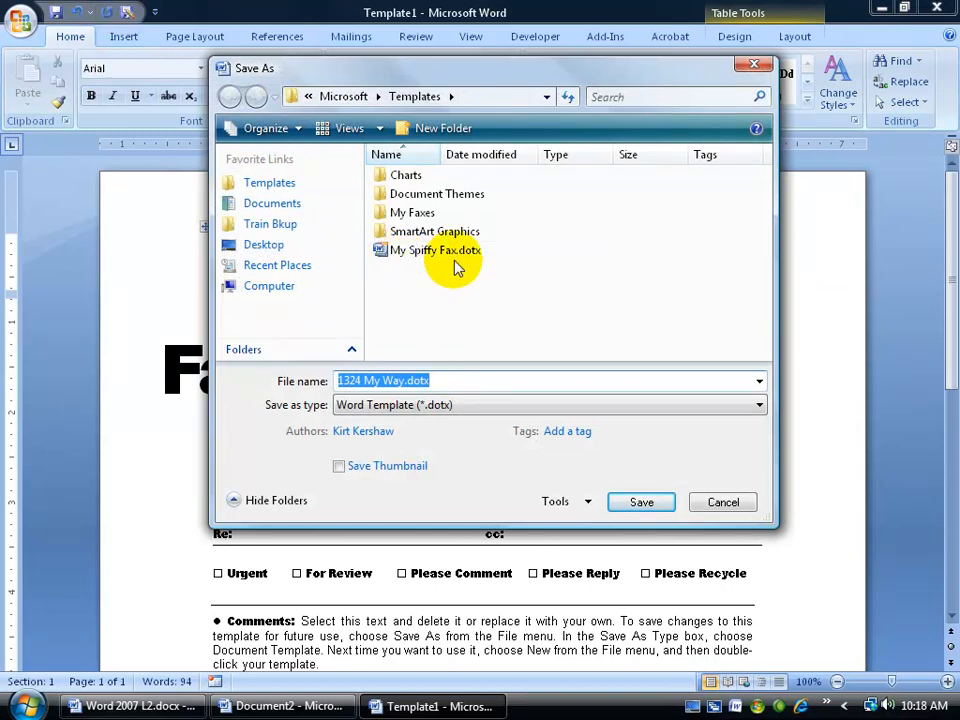
pyautogui.click(724, 502)
pyautogui.click(285, 278)
pyautogui.click(272, 262)
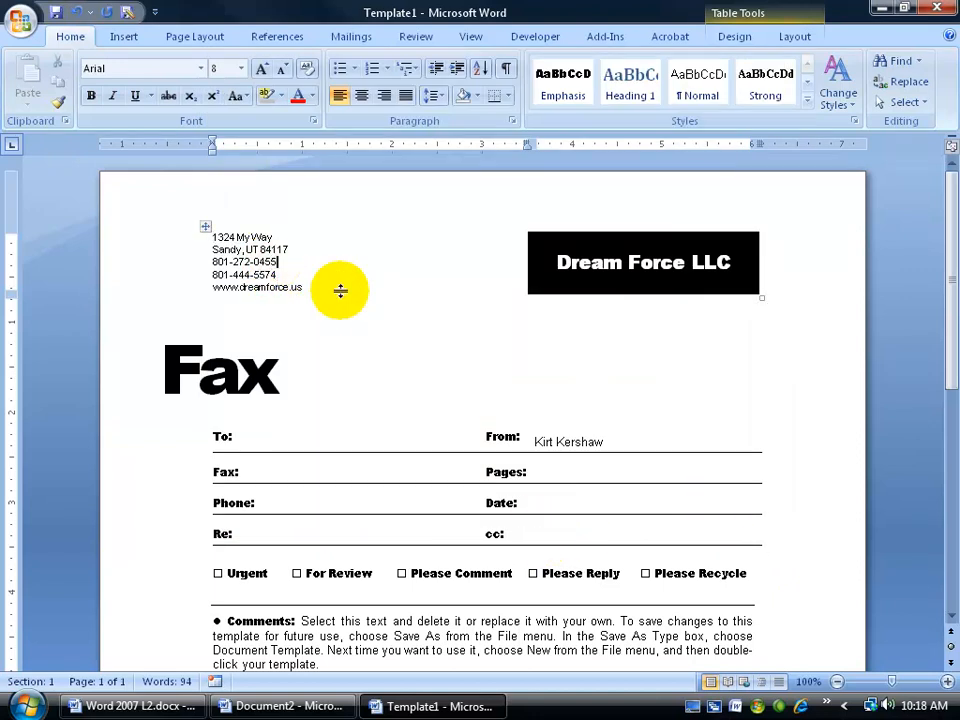
pyautogui.press('BackSpace')
pyautogui.write('3')
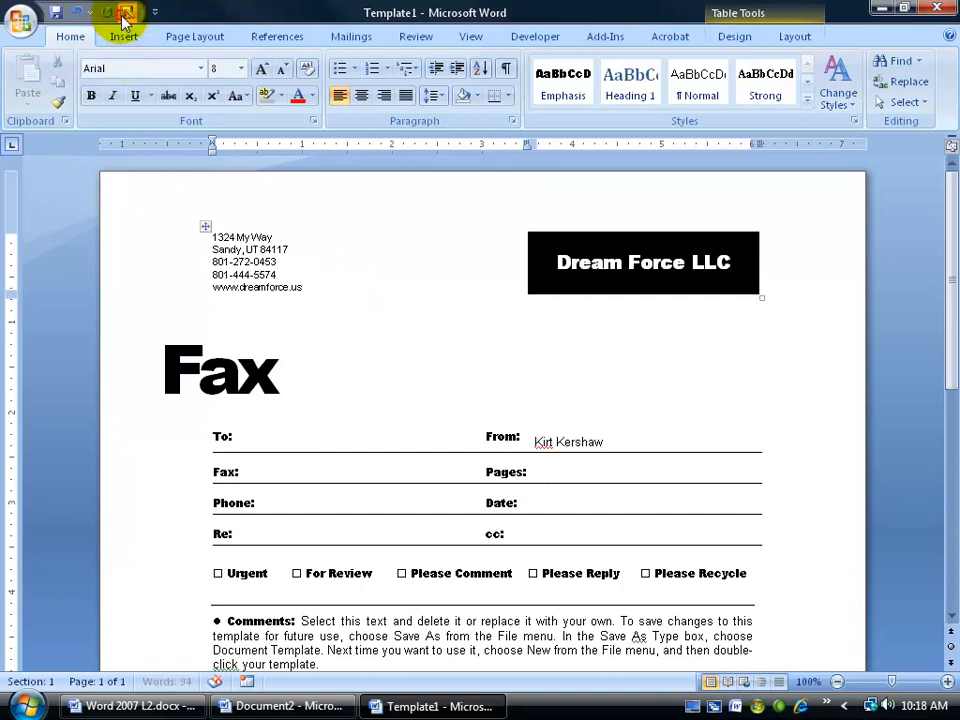
# Step: Save over My Spiffy Fax.dotx, replacing the existing file, and close the template
pyautogui.click(125, 12)
pyautogui.click(395, 250)
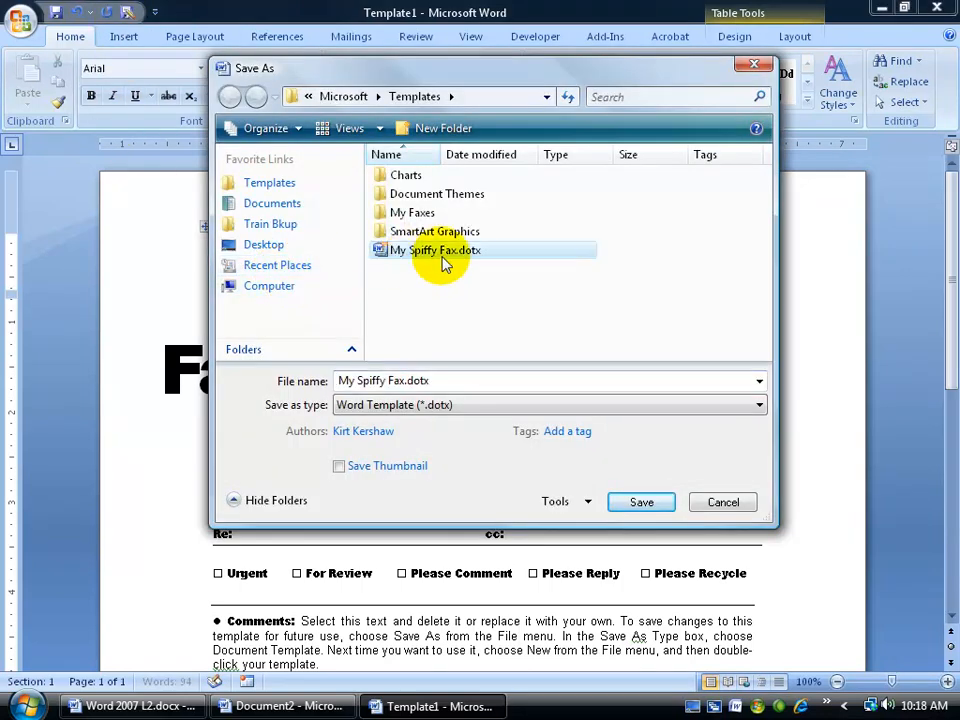
pyautogui.click(630, 506)
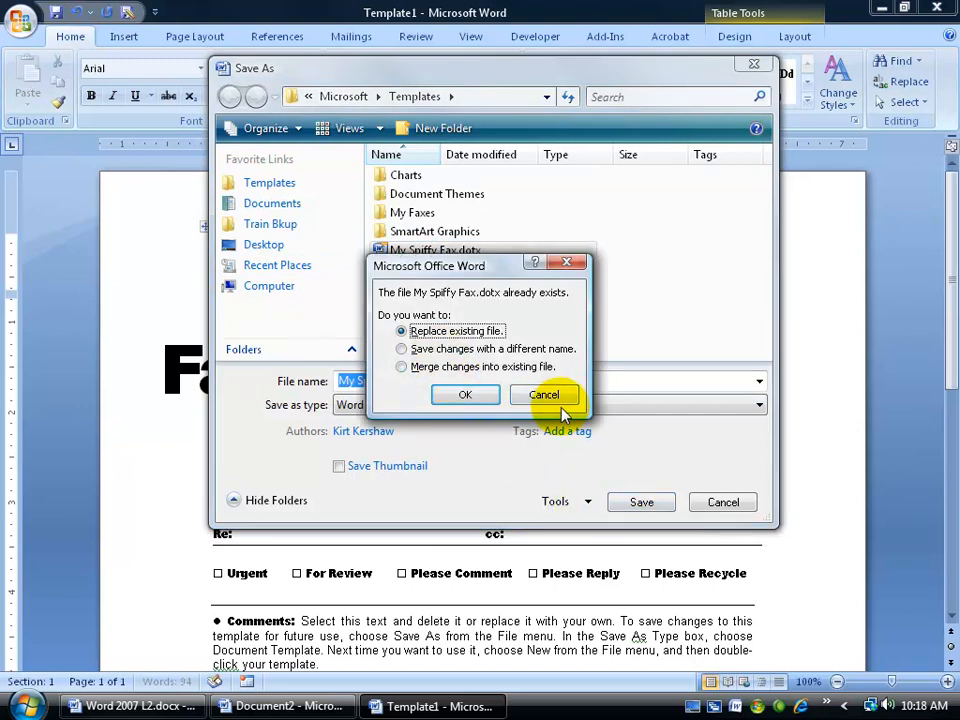
pyautogui.click(466, 393)
pyautogui.click(937, 7)
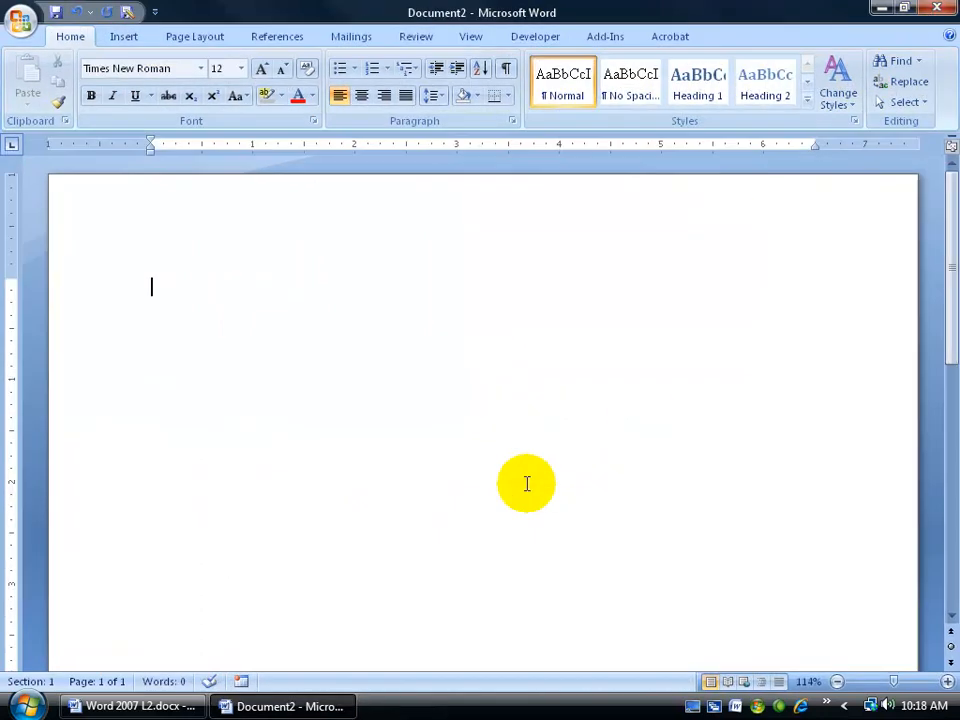
# Step: Create Document10 from My Spiffy Fax.dotx and check the corrected address block
pyautogui.click(20, 20)
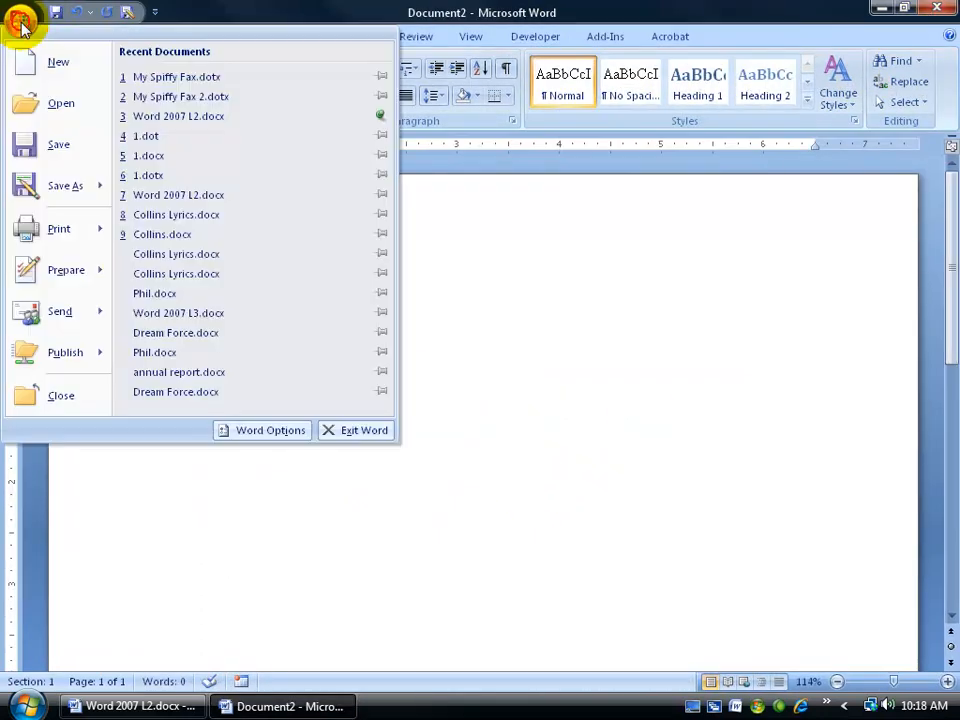
pyautogui.click(38, 68)
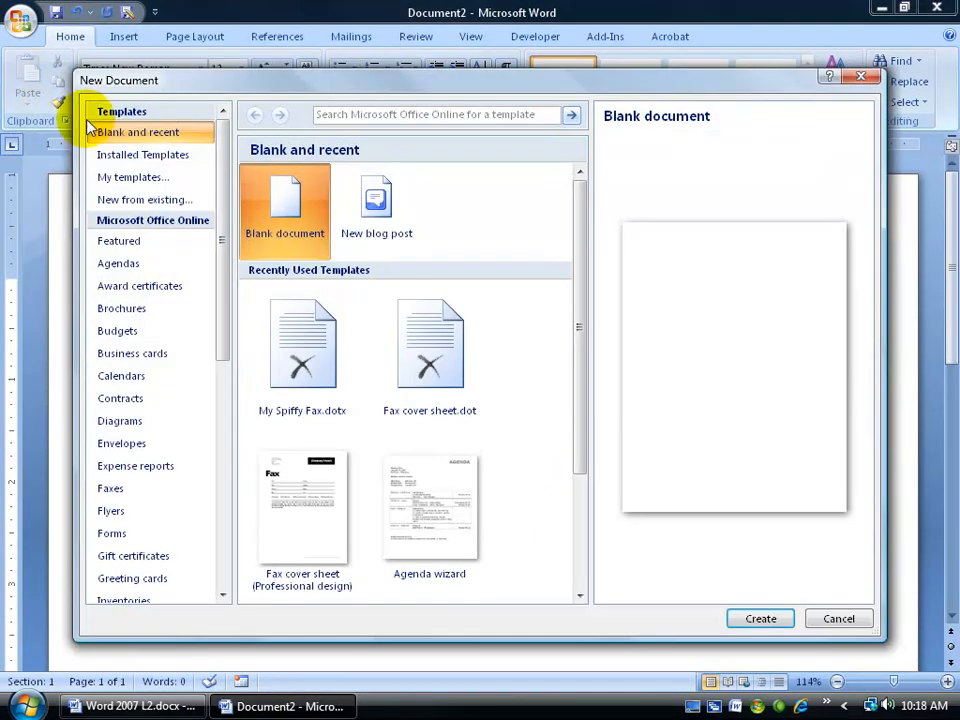
pyautogui.click(118, 179)
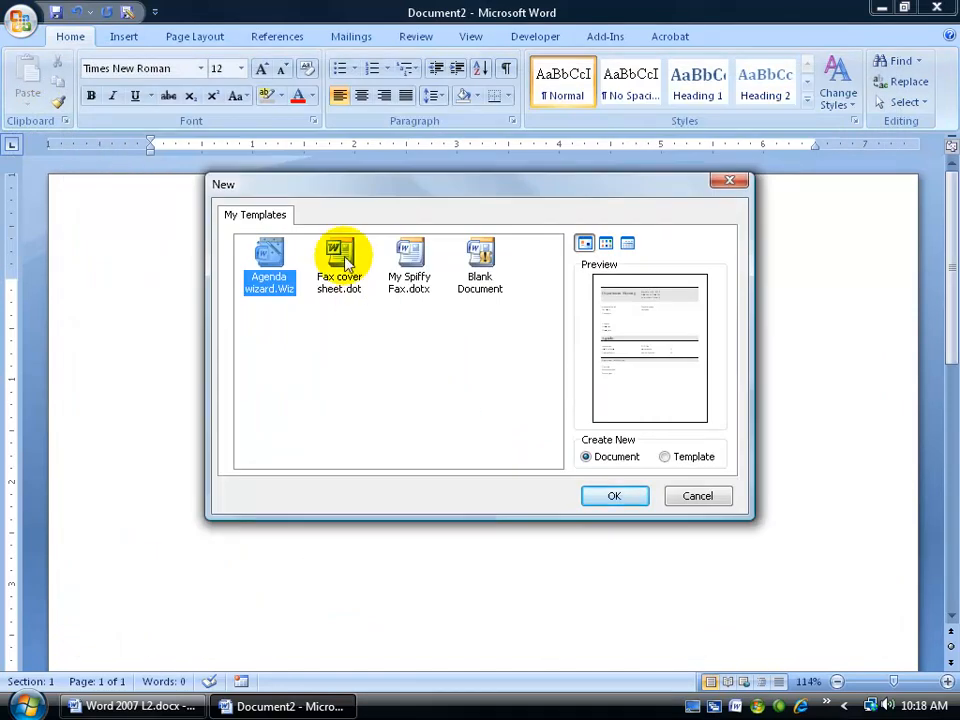
pyautogui.click(407, 262)
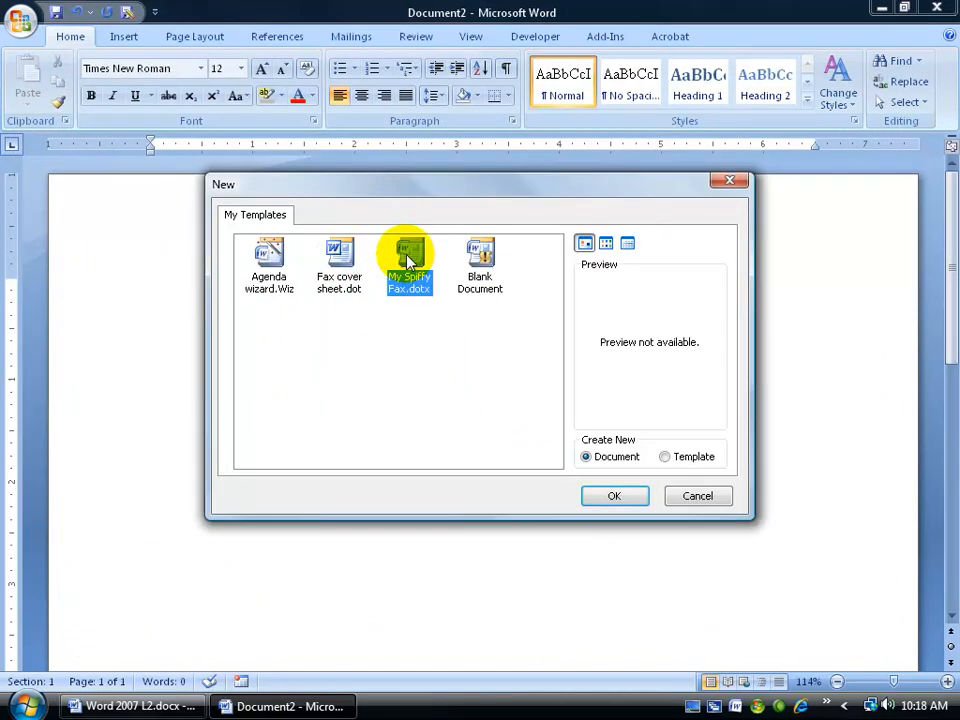
pyautogui.doubleClick(407, 262)
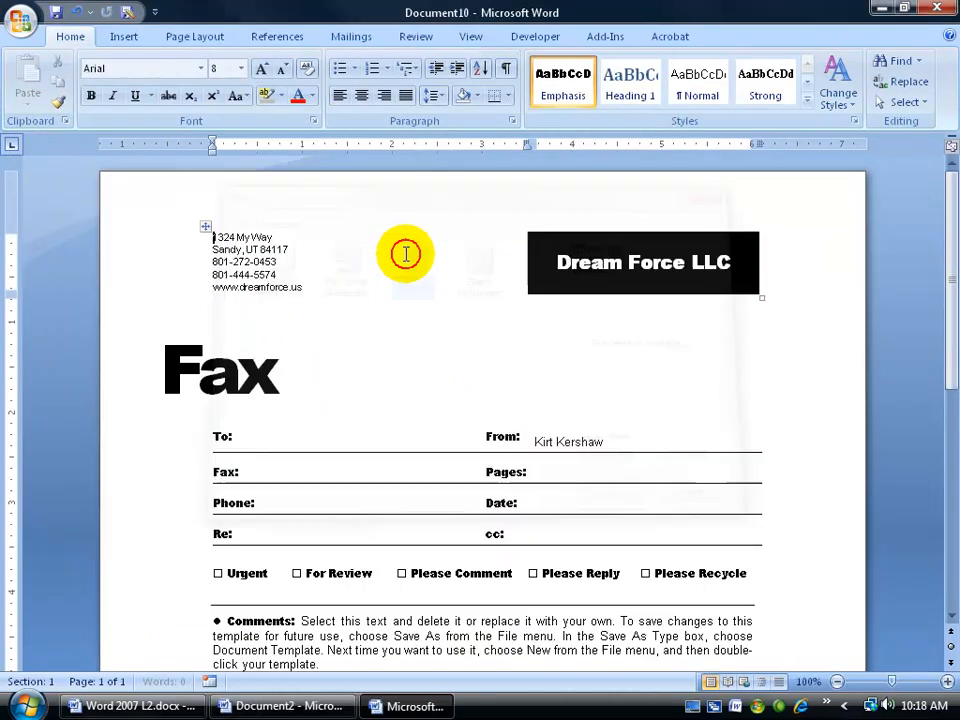
pyautogui.click(279, 261)
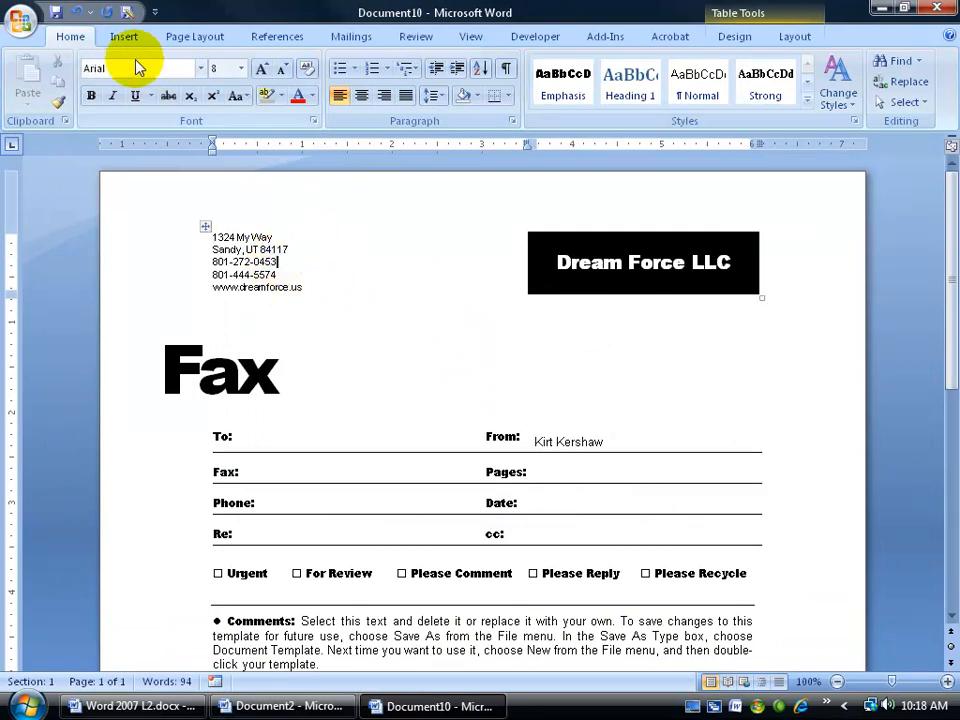
# Step: From Save As, browse to Templates and delete the My Faxes folder
pyautogui.click(128, 15)
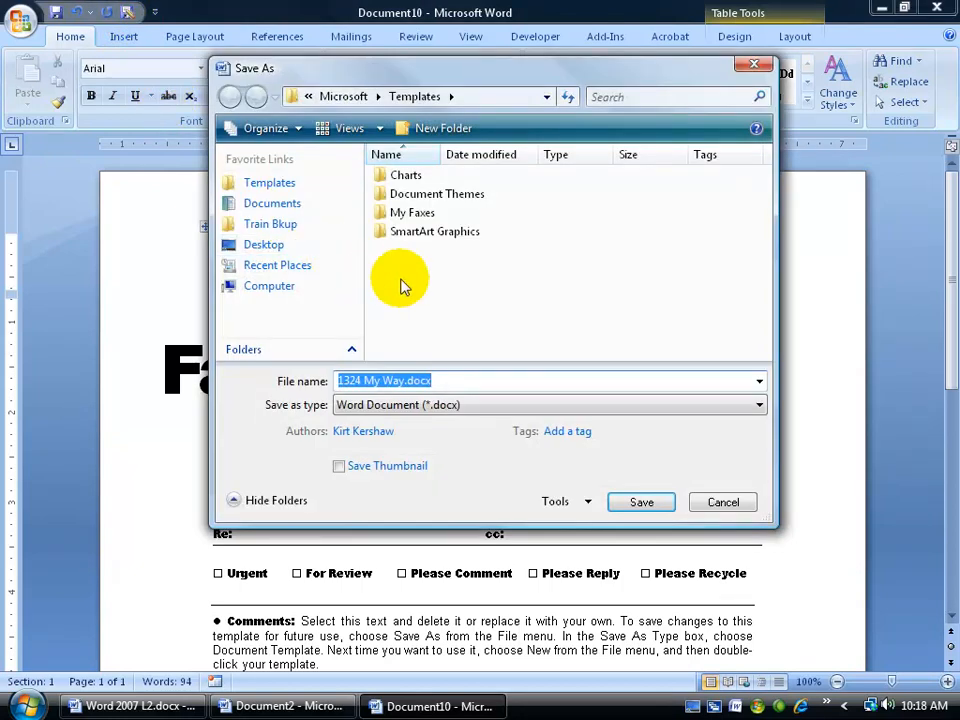
pyautogui.click(270, 184)
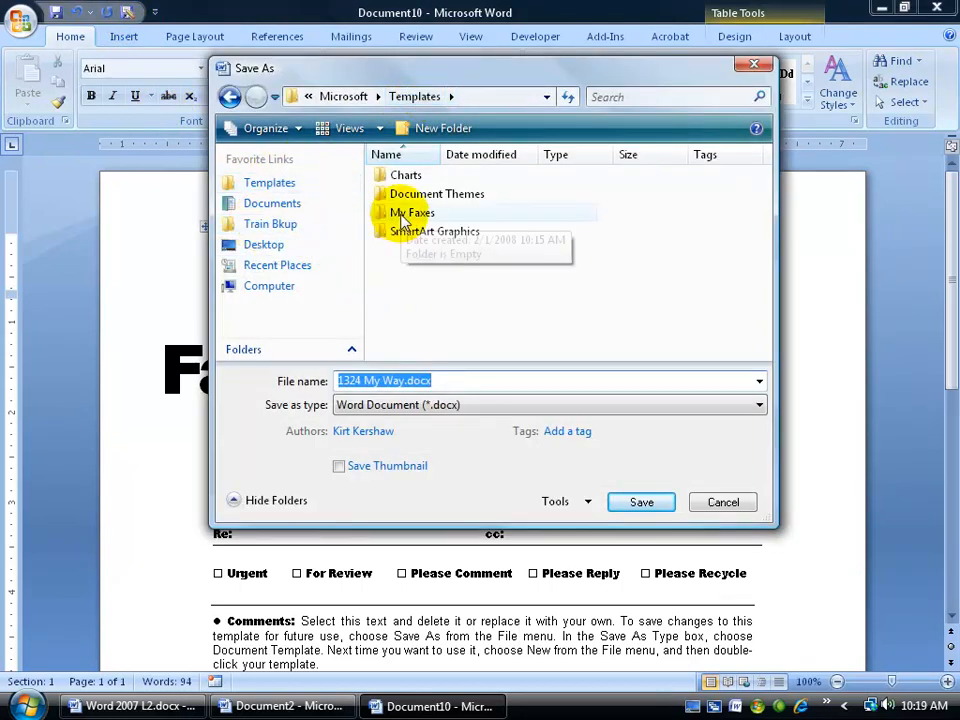
pyautogui.doubleClick(410, 213)
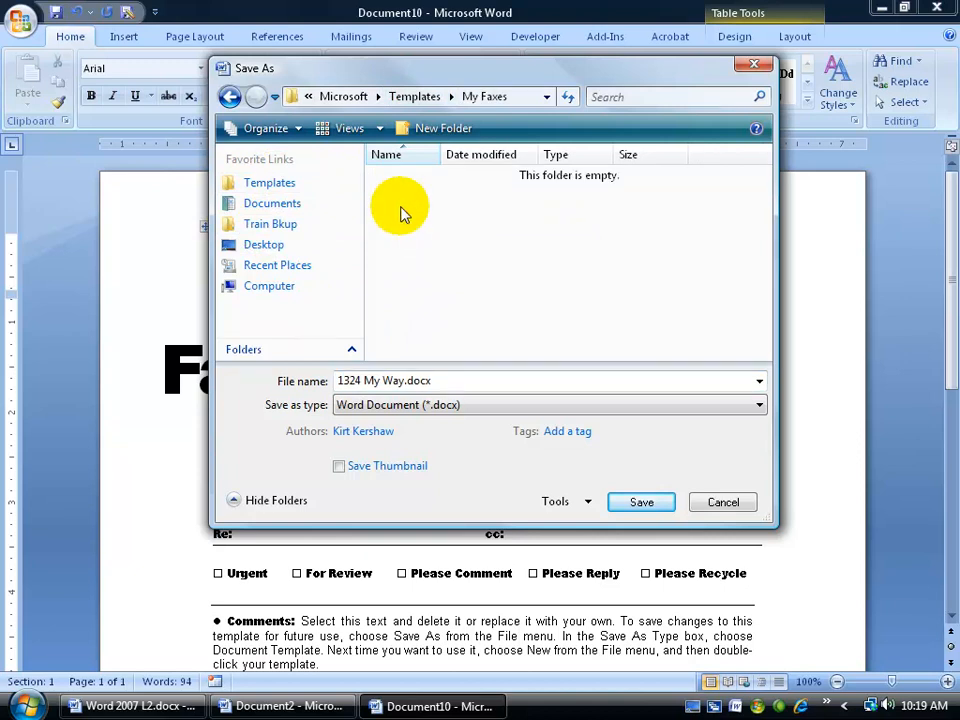
pyautogui.click(418, 97)
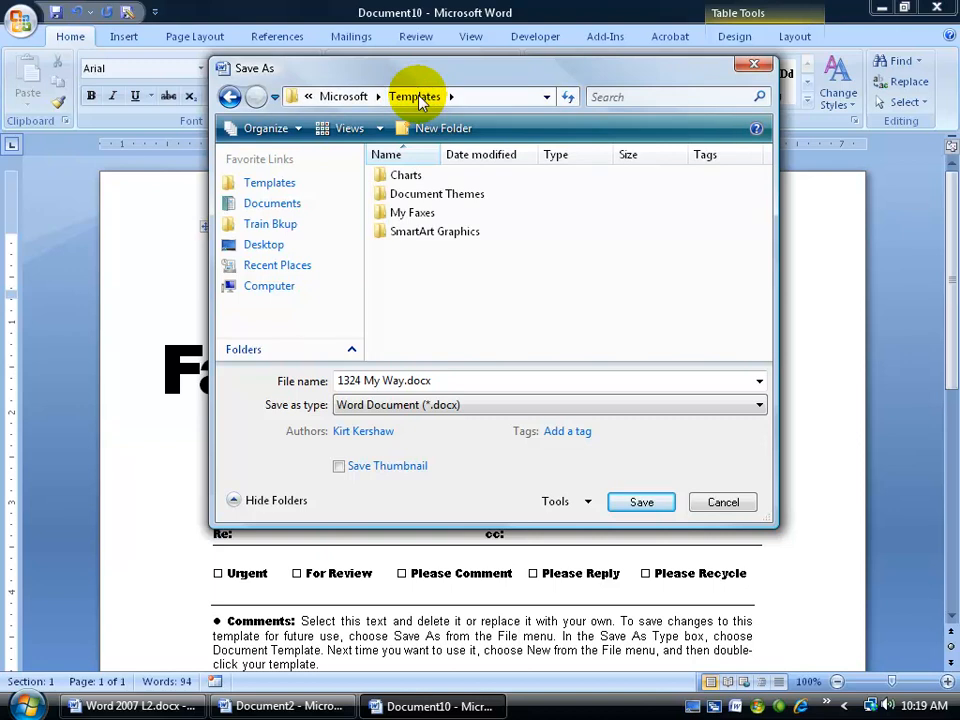
pyautogui.click(400, 214)
pyautogui.rightClick(397, 218)
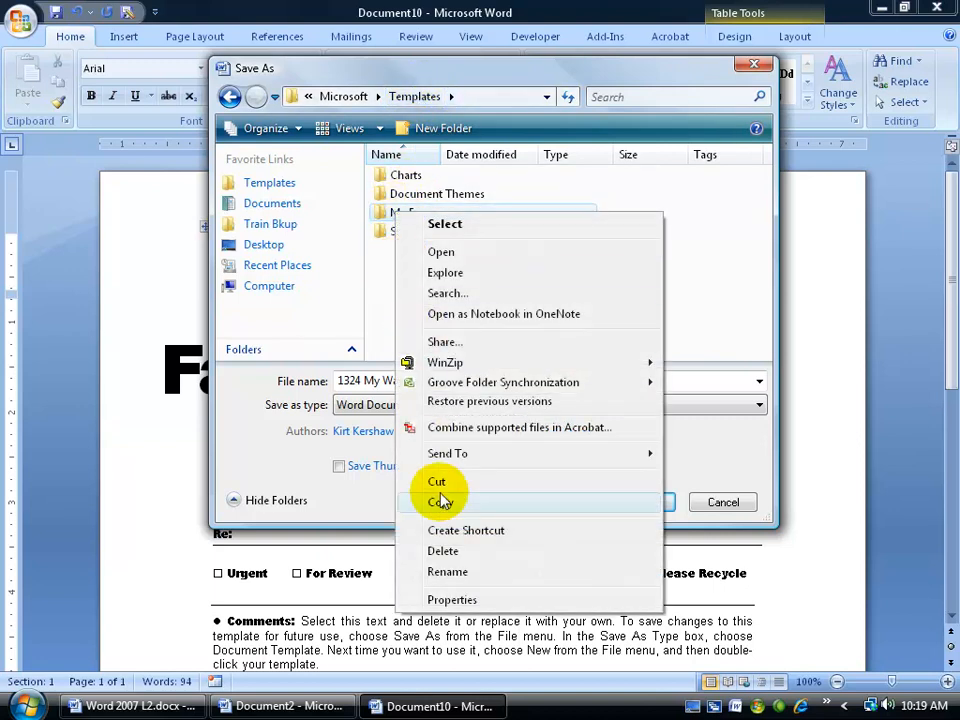
pyautogui.click(439, 551)
pyautogui.click(555, 429)
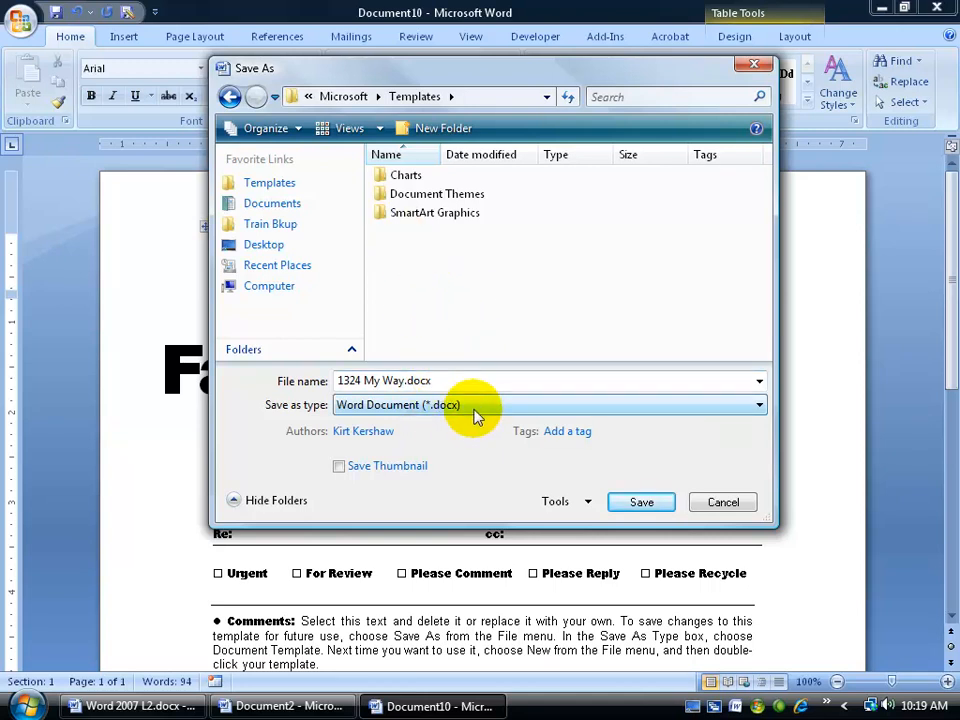
# Step: Try the Word Template (.dotx) file type, then cancel without saving the fax
pyautogui.click(757, 406)
pyautogui.click(600, 471)
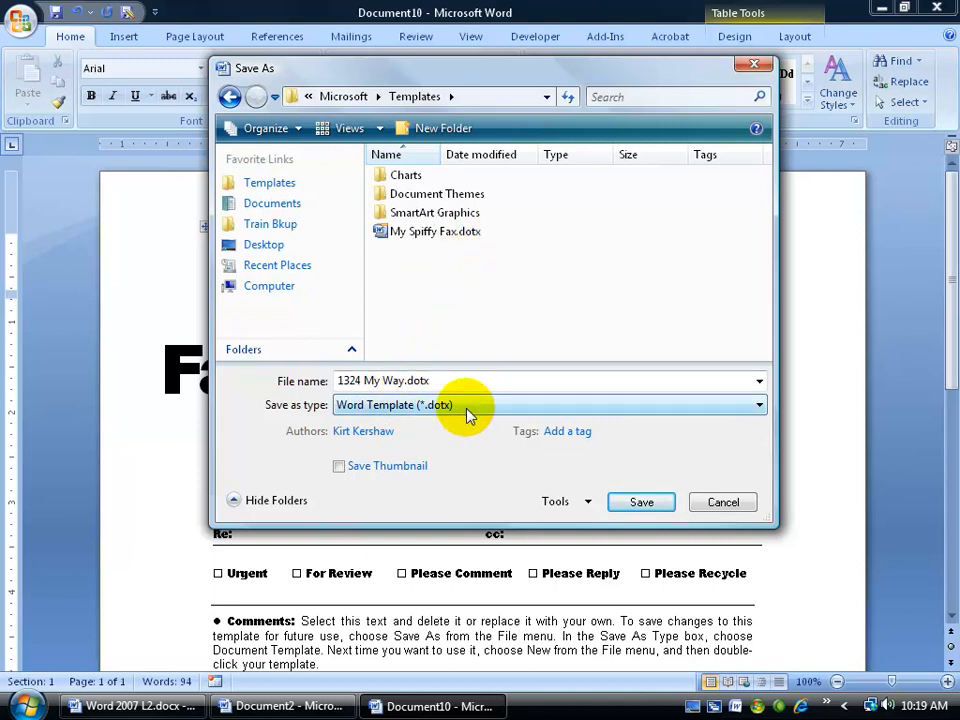
pyautogui.click(756, 408)
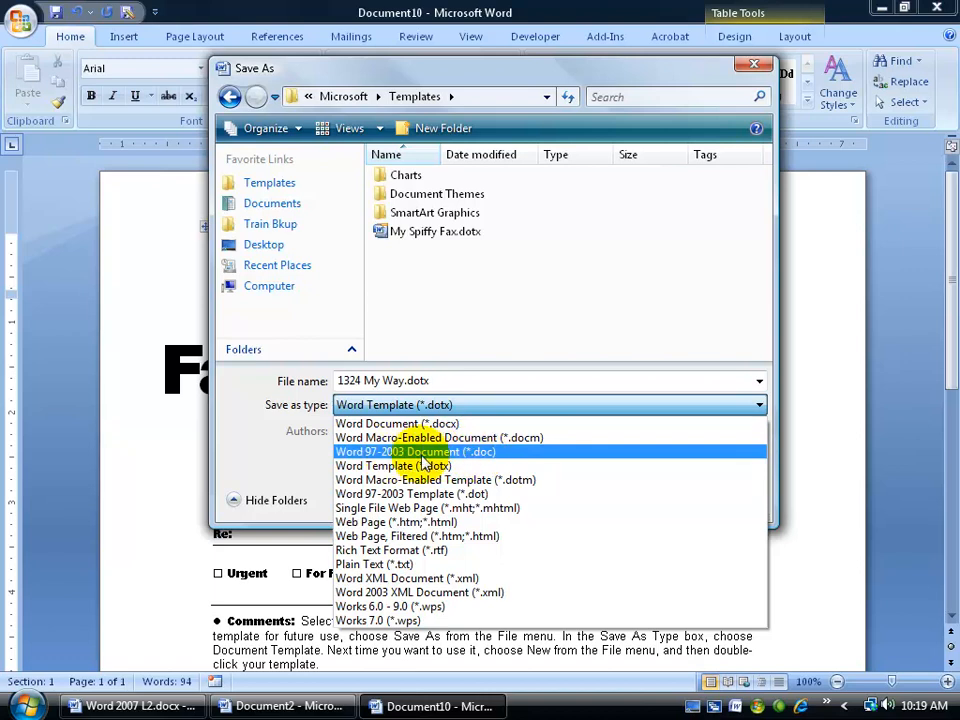
pyautogui.click(509, 283)
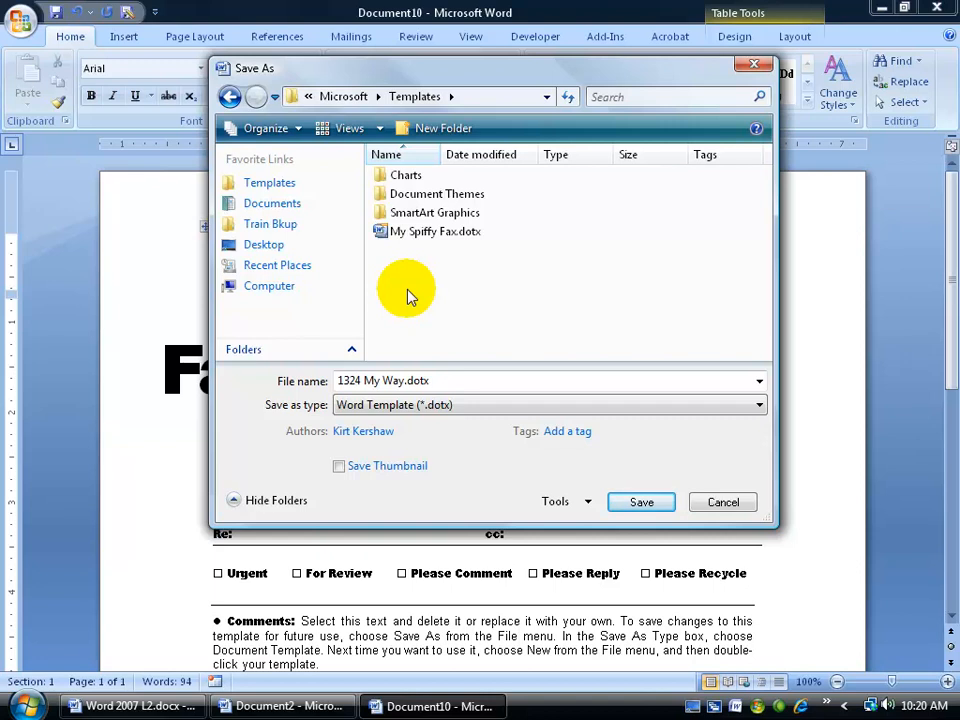
pyautogui.click(726, 502)
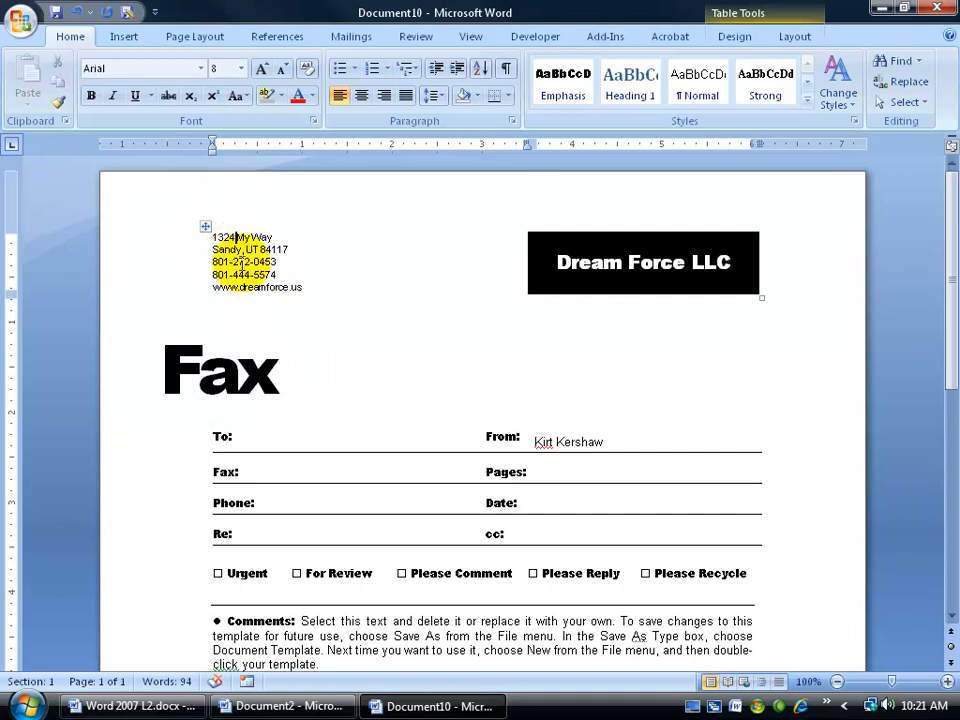
# Step: Put the caret right after the To: label in the fax table and show the Insert ribbon
pyautogui.click(281, 437)
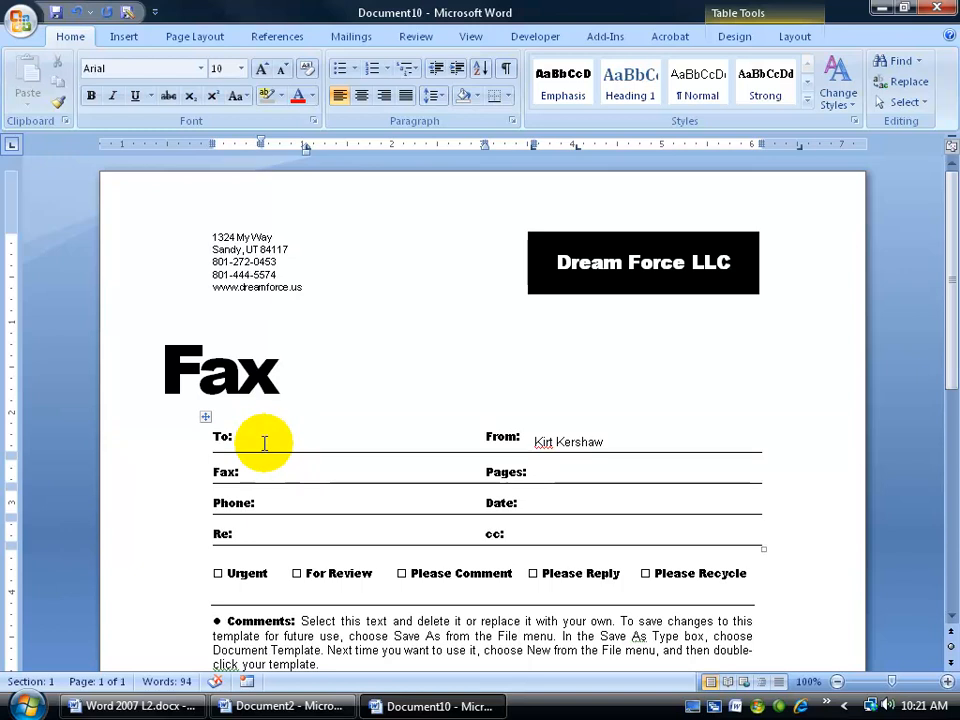
pyautogui.click(254, 236)
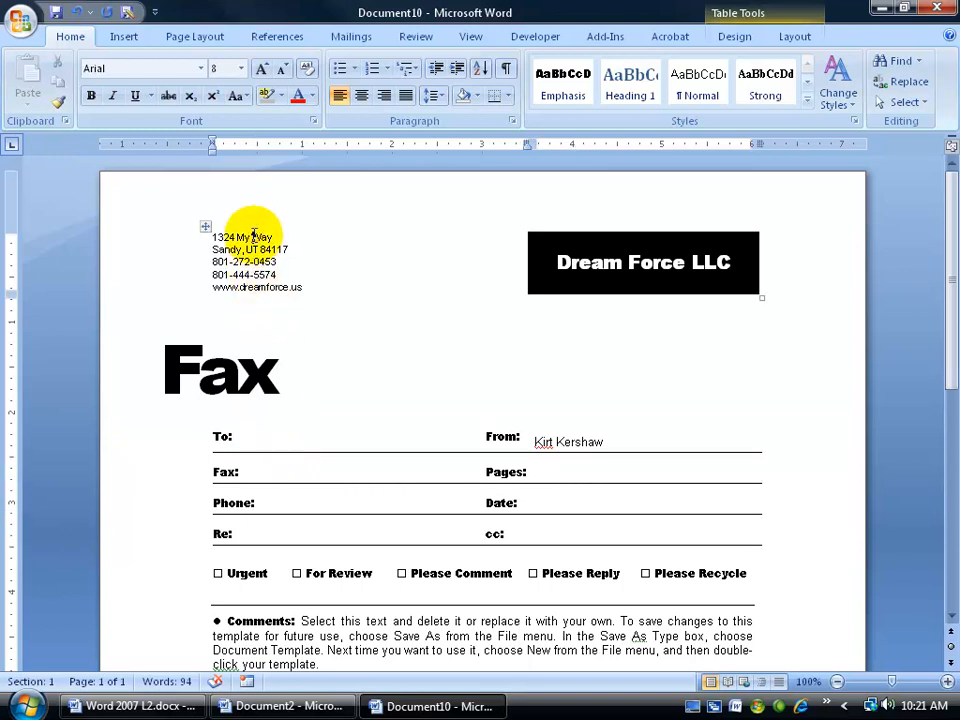
pyautogui.click(257, 438)
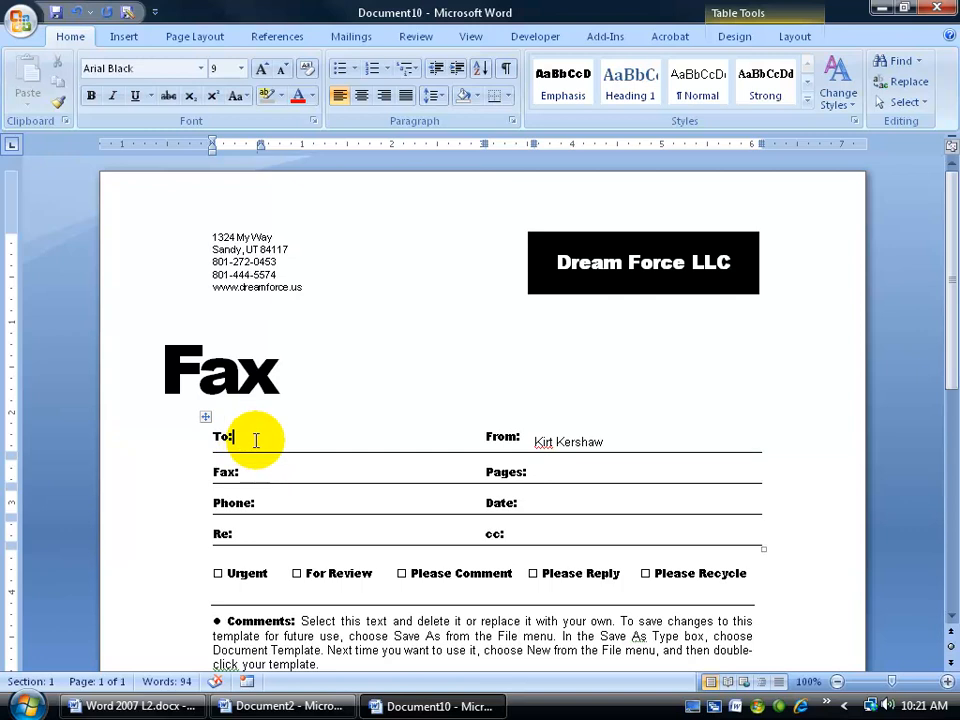
pyautogui.click(124, 36)
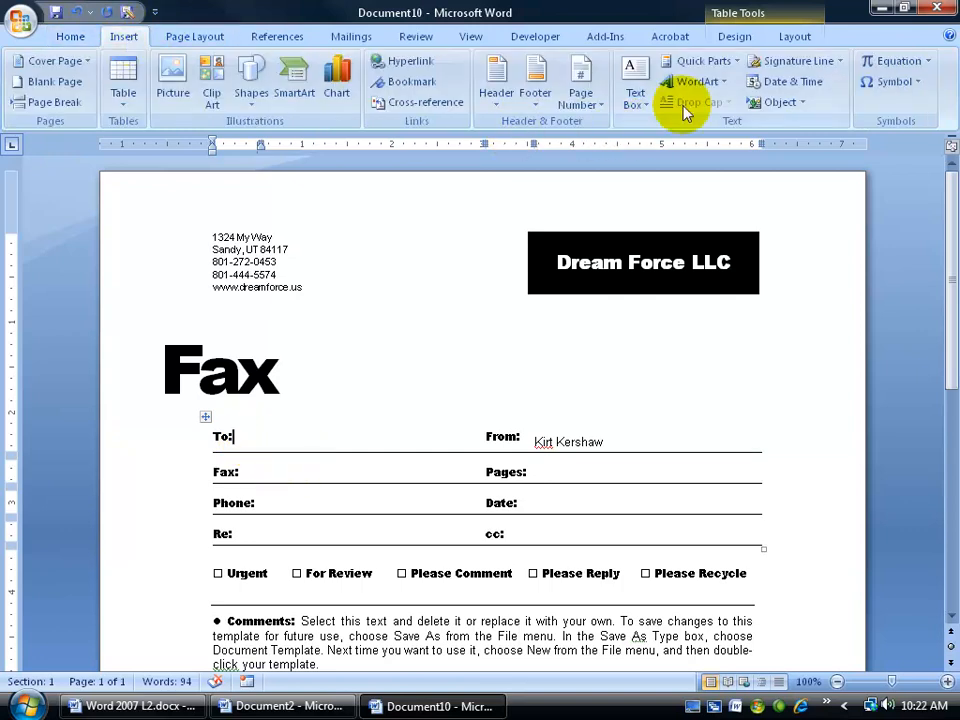
# Step: Pick MacroButton in Quick Parts > Field and show its code, MACROBUTTON AcceptAllChangesInDoc
pyautogui.click(724, 62)
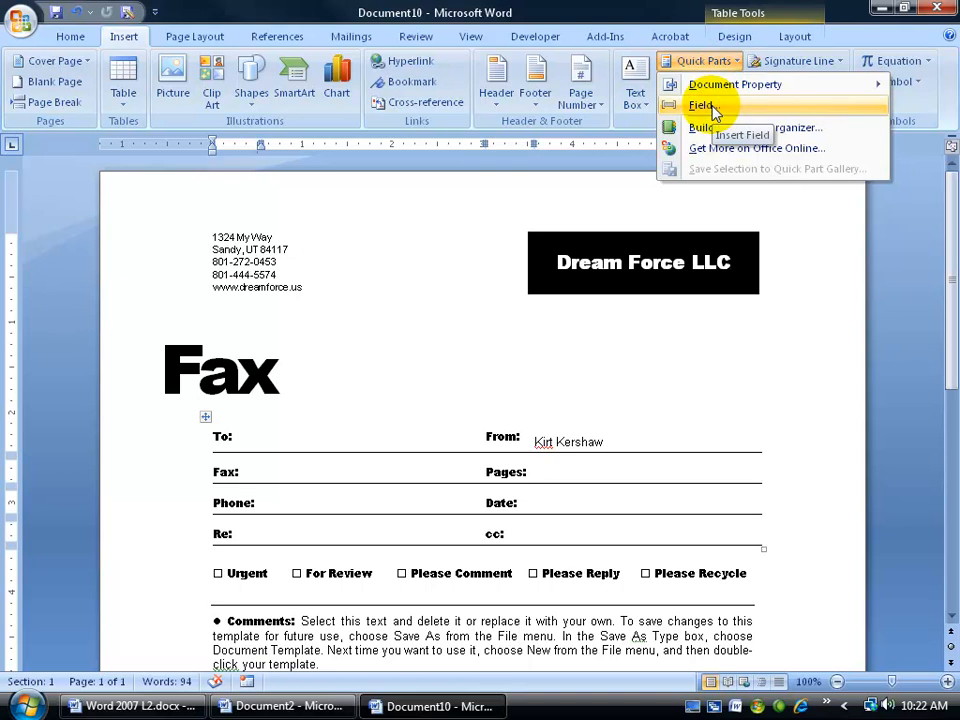
pyautogui.click(705, 106)
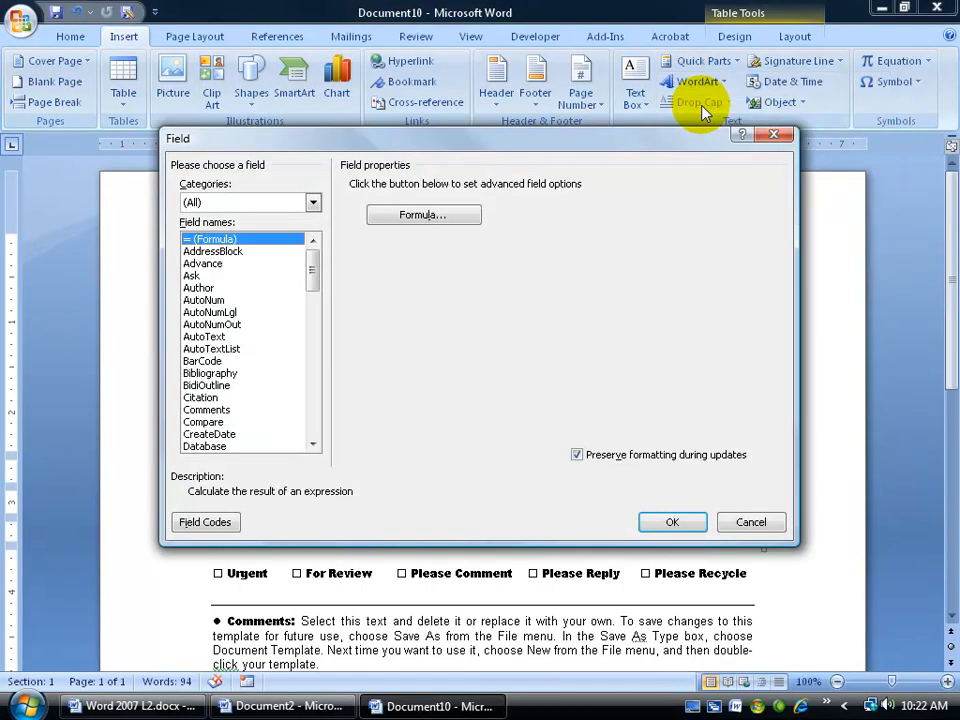
pyautogui.moveTo(306, 256); pyautogui.dragTo(312, 343)
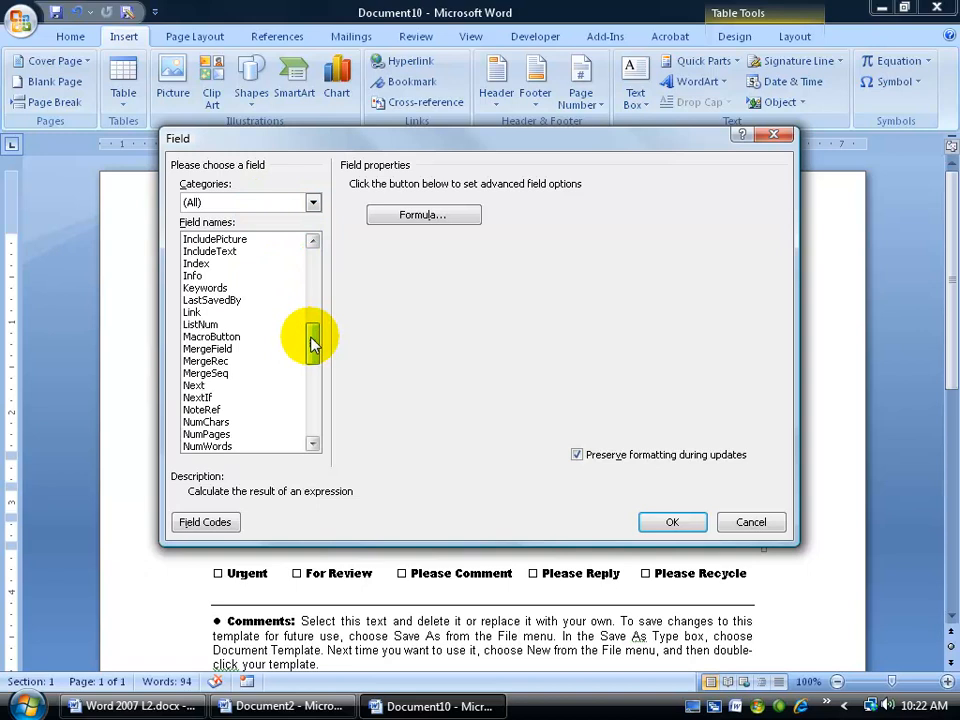
pyautogui.click(239, 341)
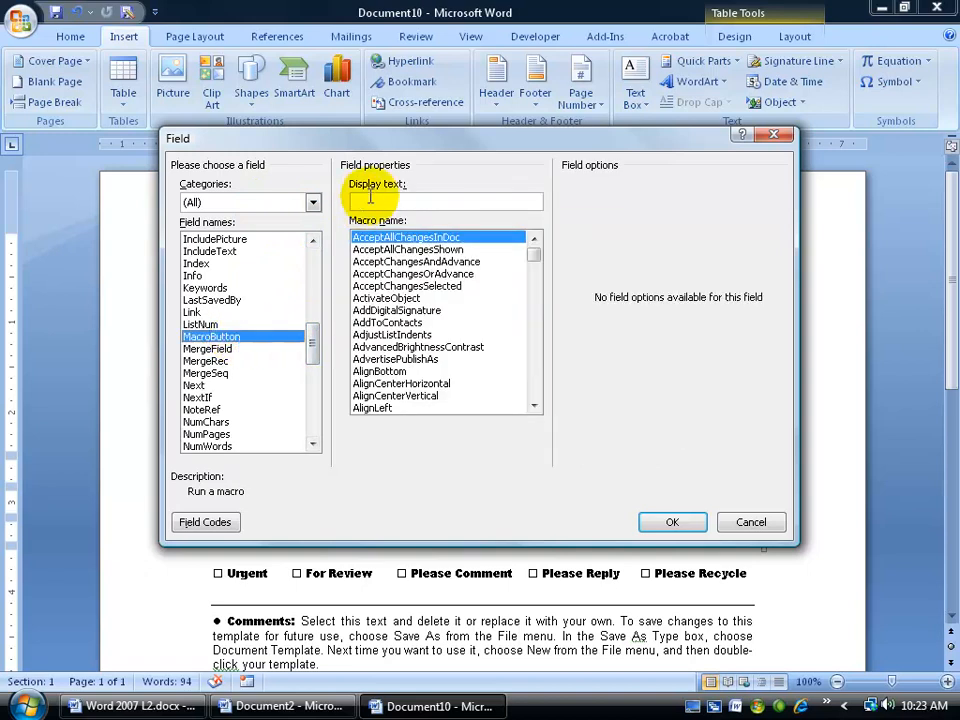
pyautogui.click(408, 198)
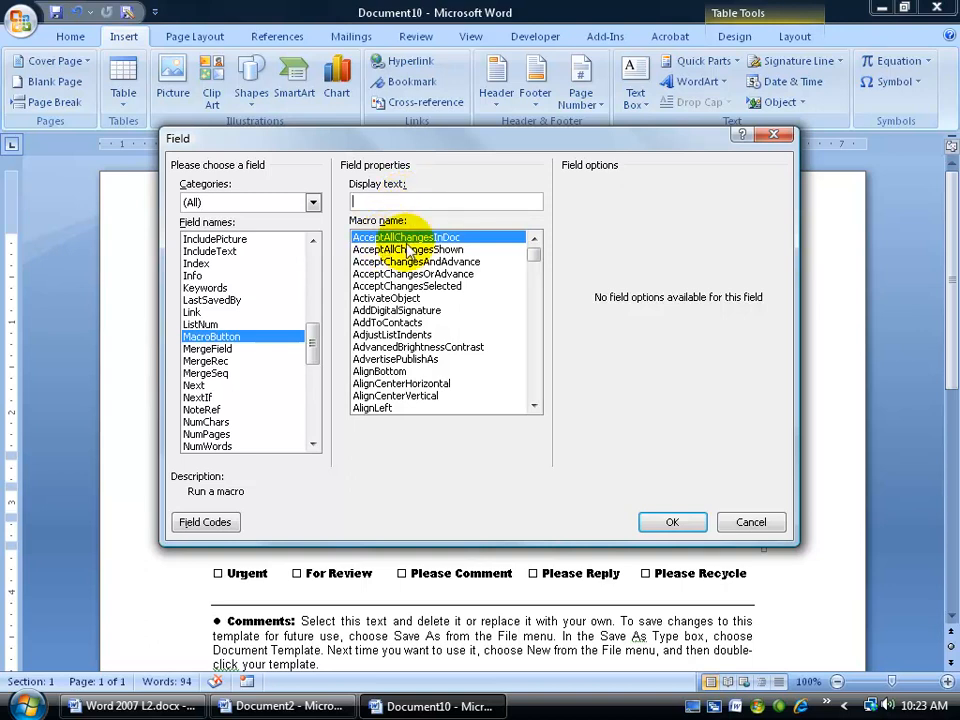
pyautogui.click(384, 203)
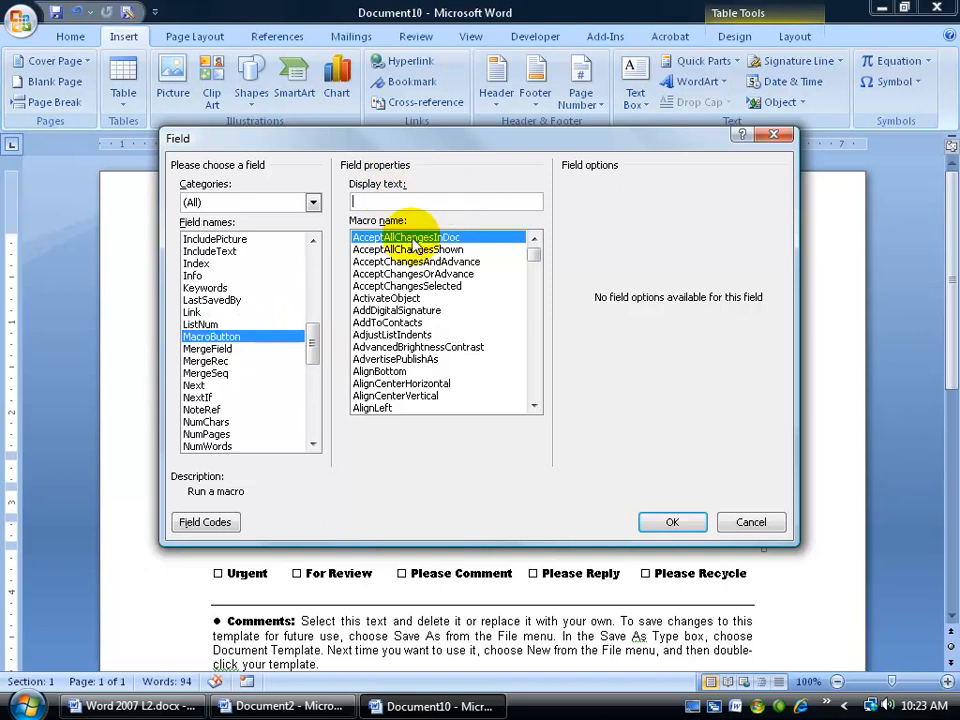
pyautogui.click(202, 521)
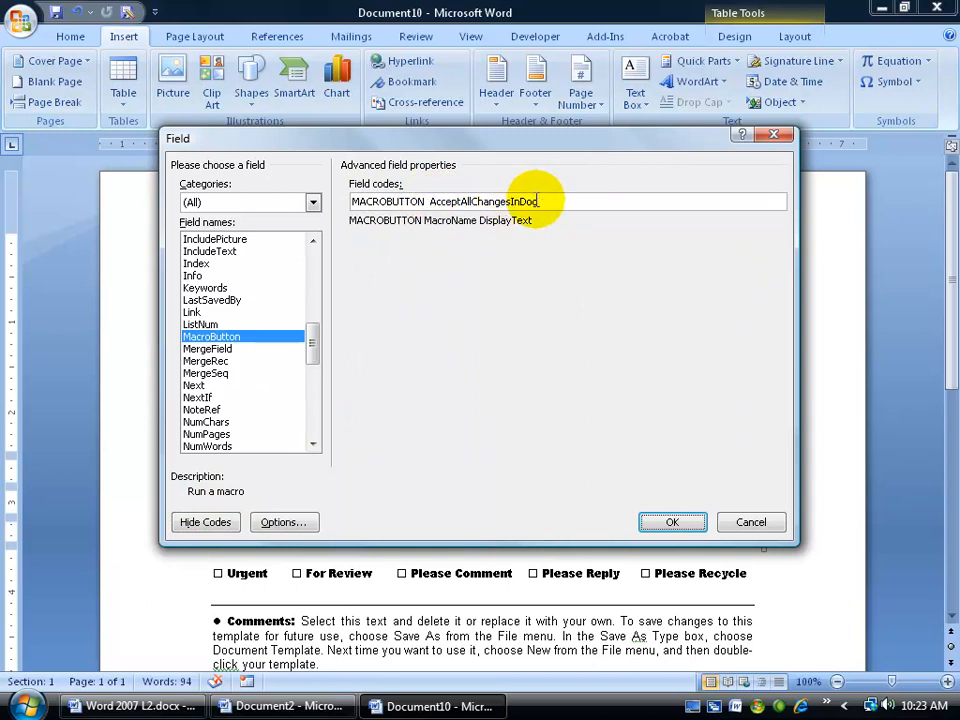
# Step: Try overwriting the macro name in the MacroButton field code, switching between code and properties views
pyautogui.moveTo(538, 201); pyautogui.dragTo(431, 203)
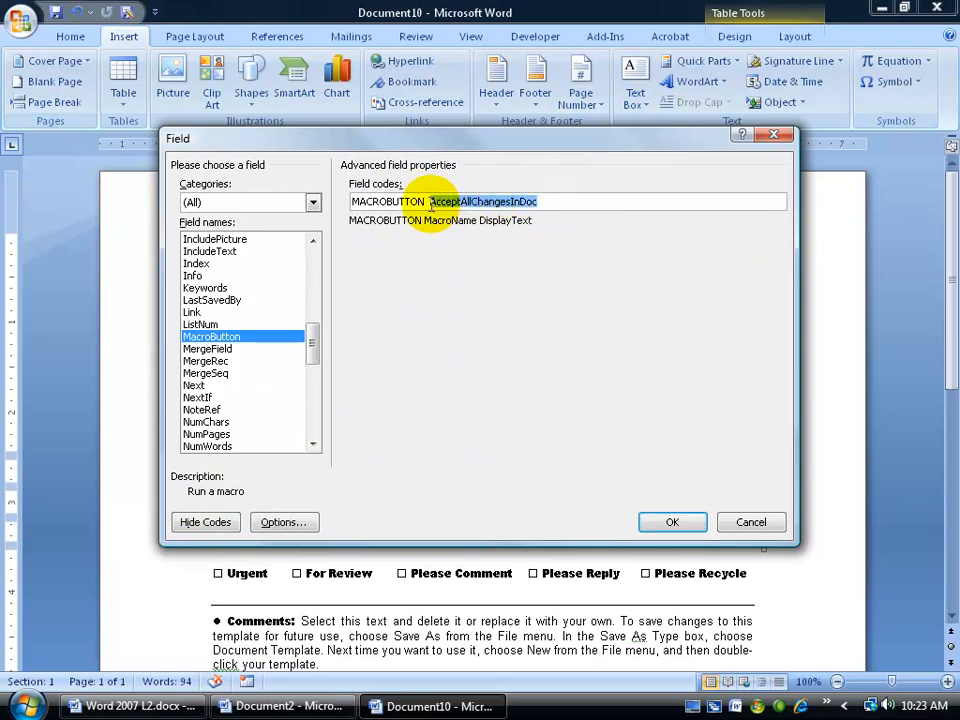
pyautogui.write('None')
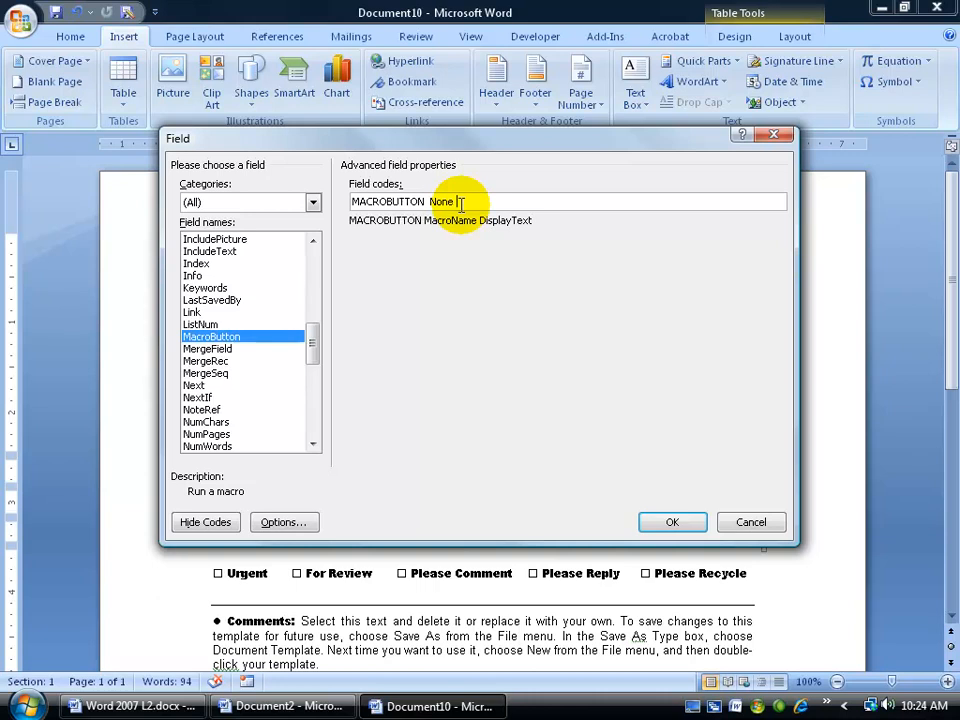
pyautogui.click(205, 522)
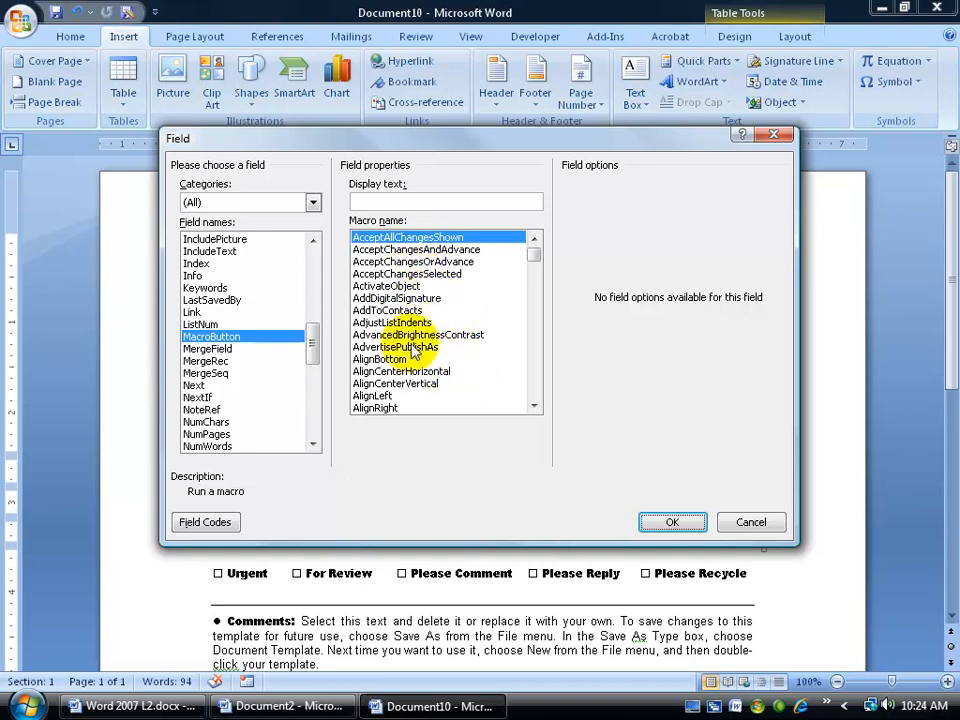
pyautogui.click(219, 524)
pyautogui.moveTo(545, 201); pyautogui.dragTo(431, 193)
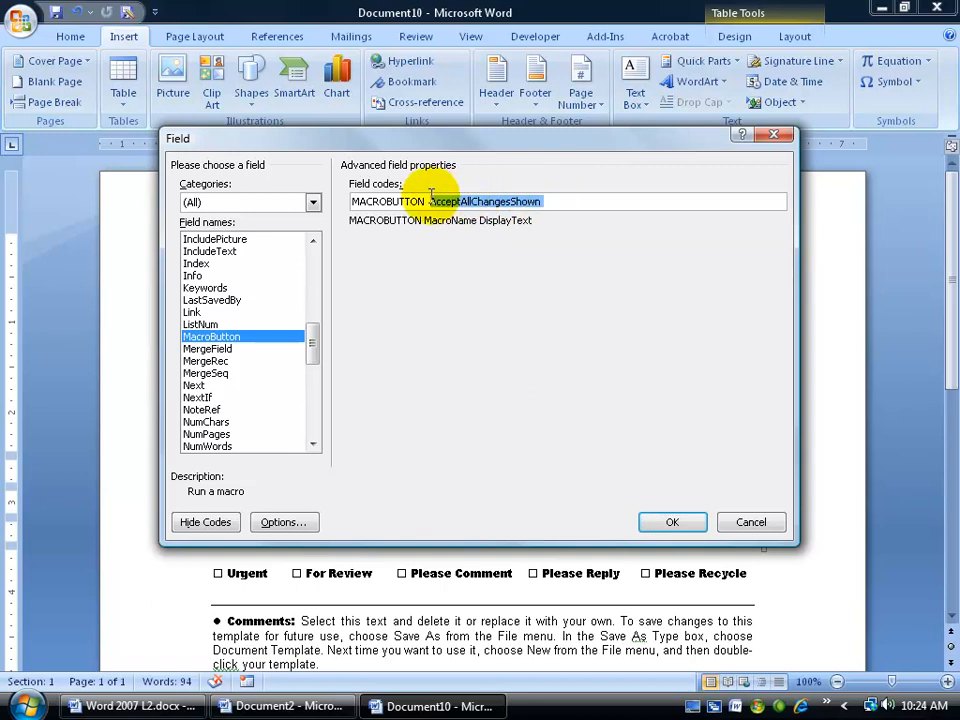
pyautogui.write('kk')
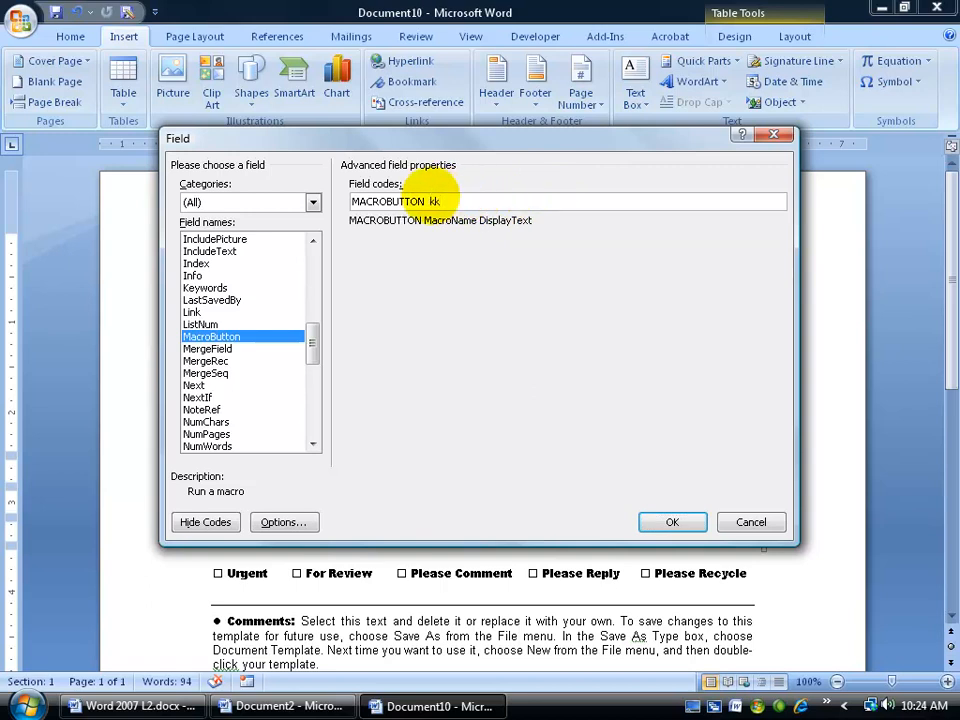
pyautogui.click(212, 521)
# Step: Give the field display text 'Yo! Your name here please!', set the macro to None, and insert it
pyautogui.click(412, 199)
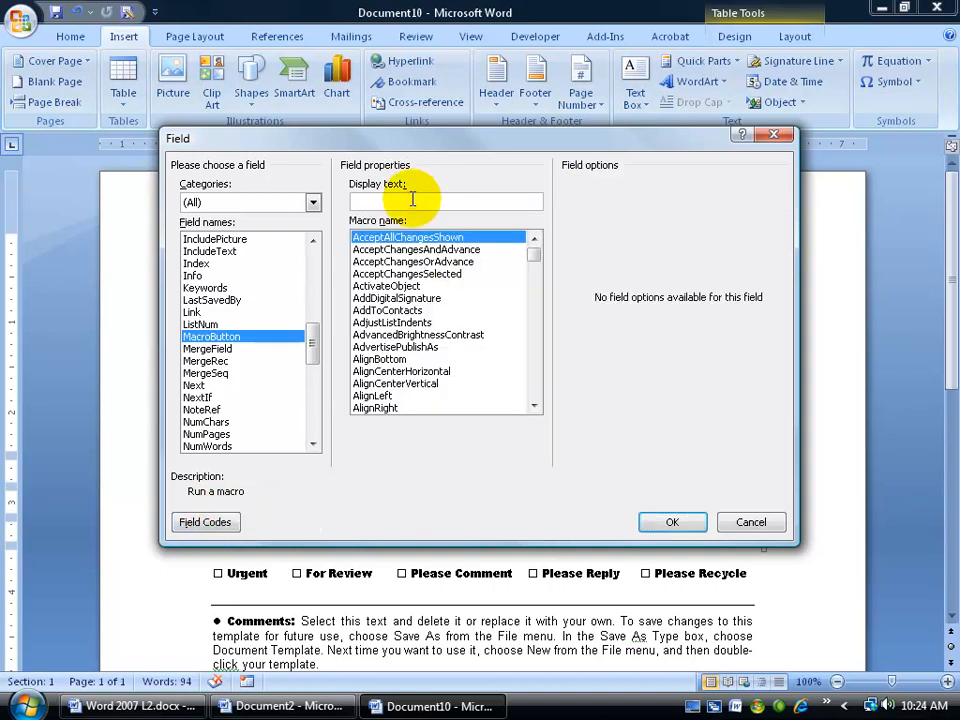
pyautogui.write('Yo! Your name here please!')
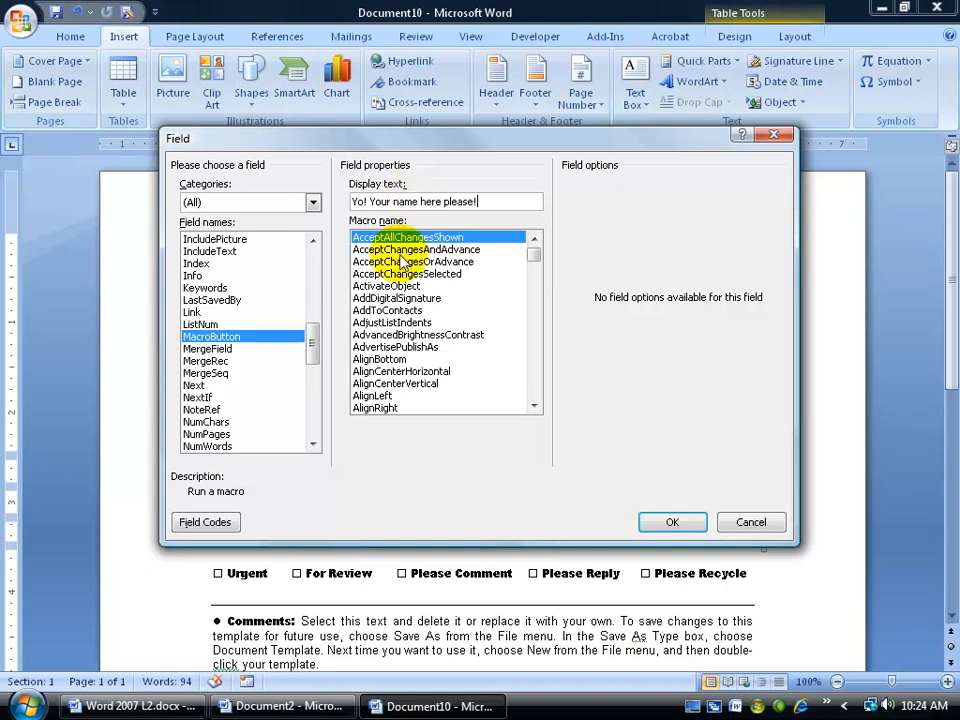
pyautogui.click(210, 521)
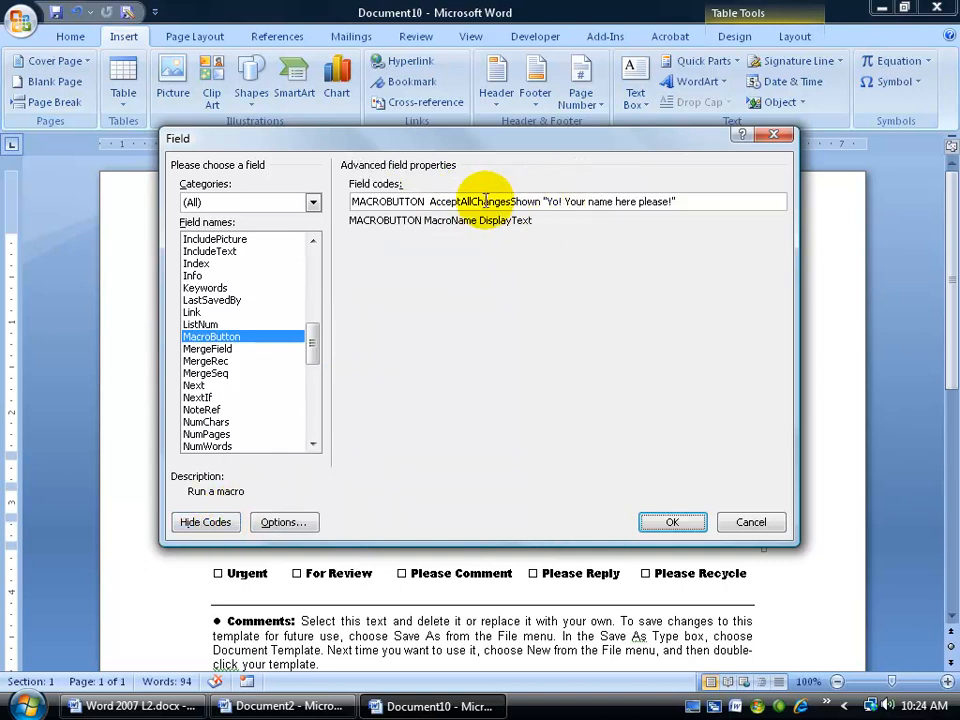
pyautogui.moveTo(431, 201); pyautogui.dragTo(540, 201)
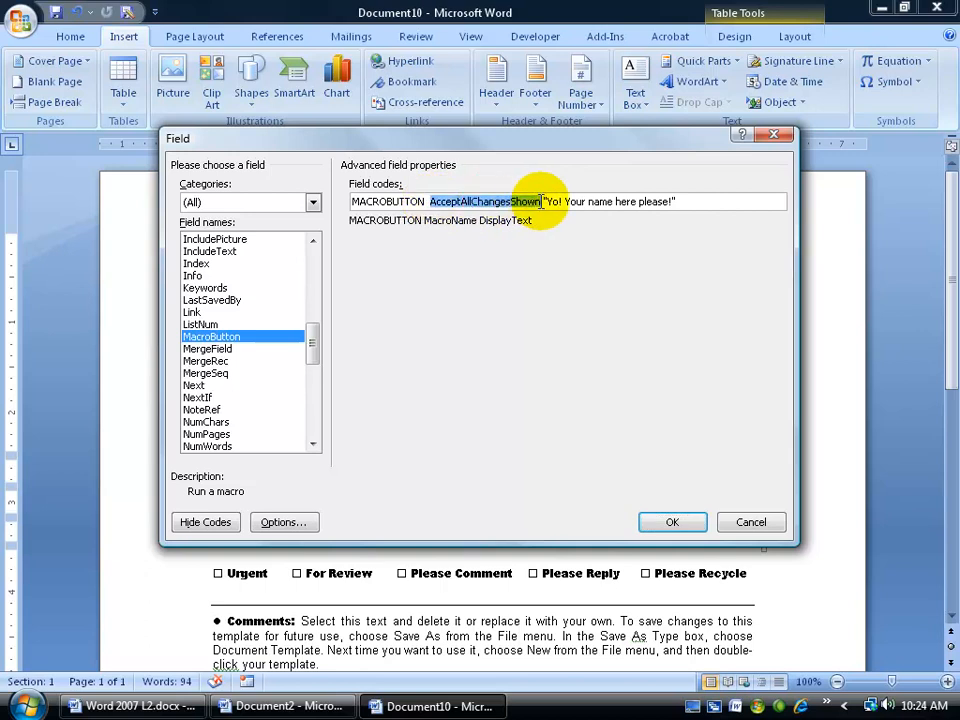
pyautogui.write('None')
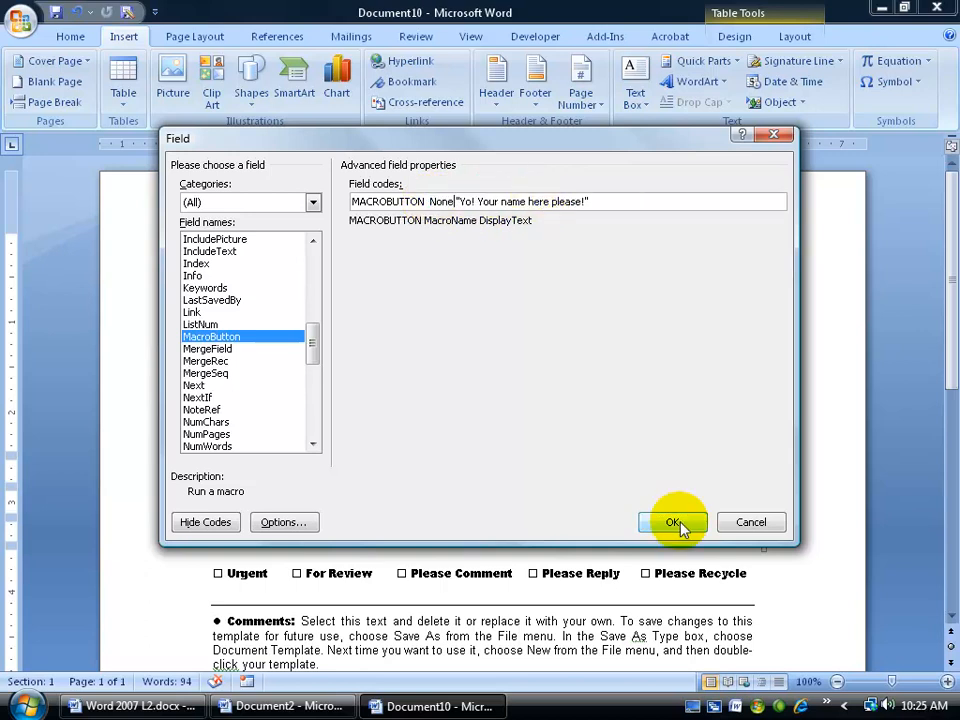
pyautogui.click(671, 521)
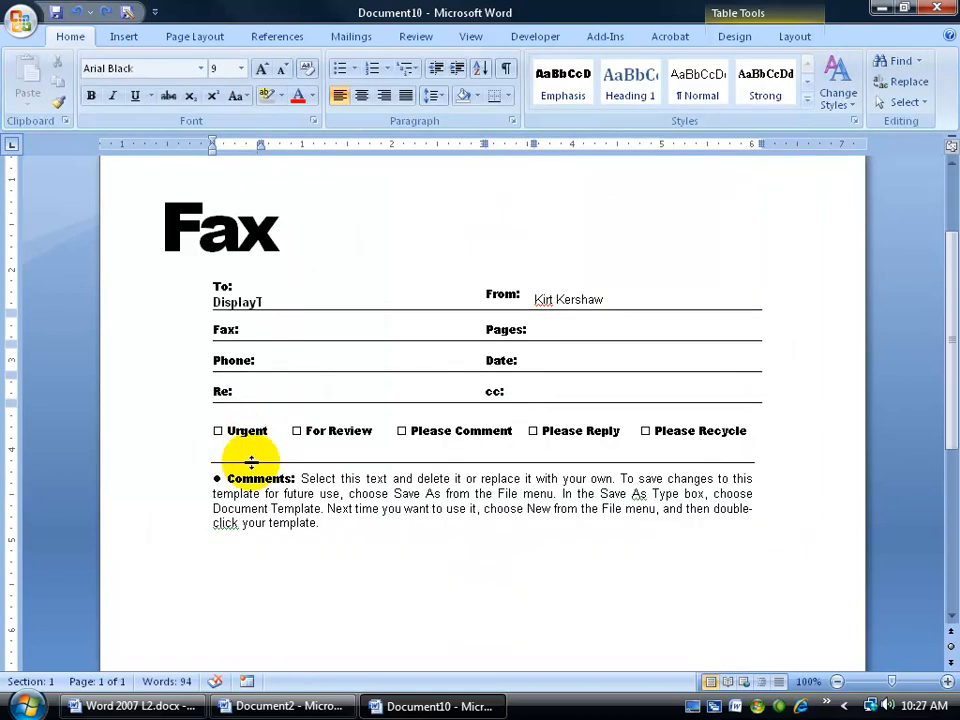
# Step: Select the truncated 'DisplayT' field in the To: cell and drag the column border right
pyautogui.click(237, 301)
pyautogui.doubleClick(238, 302)
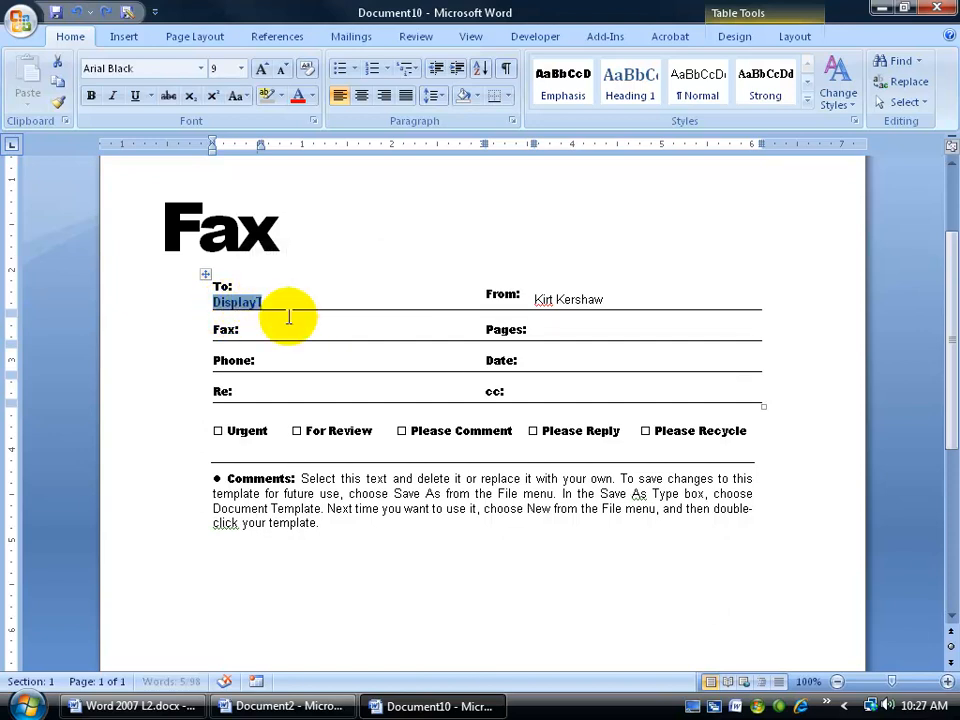
pyautogui.moveTo(261, 302); pyautogui.dragTo(378, 303)
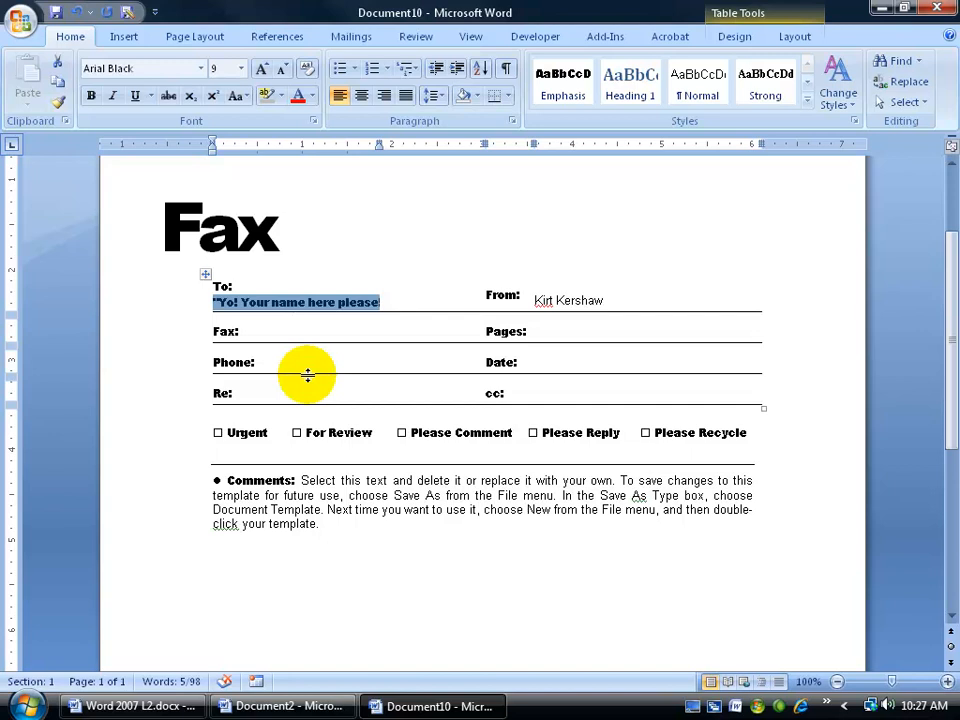
# Step: Widen the To: column a bit more until the full prompt shows on one line
pyautogui.click(205, 274)
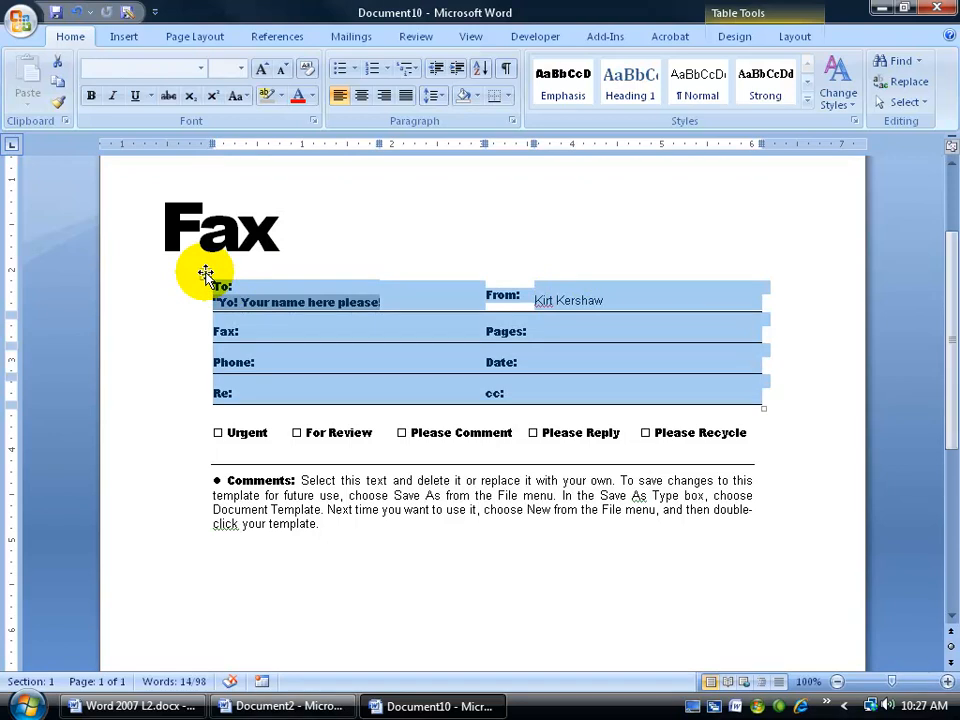
pyautogui.click(392, 316)
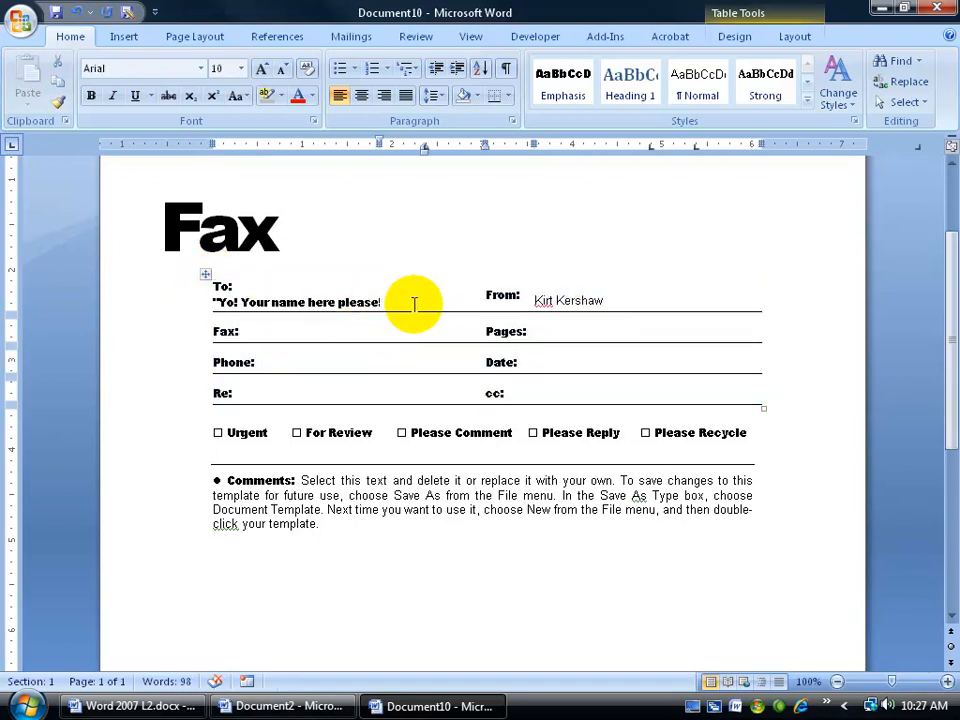
pyautogui.click(367, 301)
pyautogui.click(377, 302)
pyautogui.moveTo(377, 302); pyautogui.dragTo(385, 304)
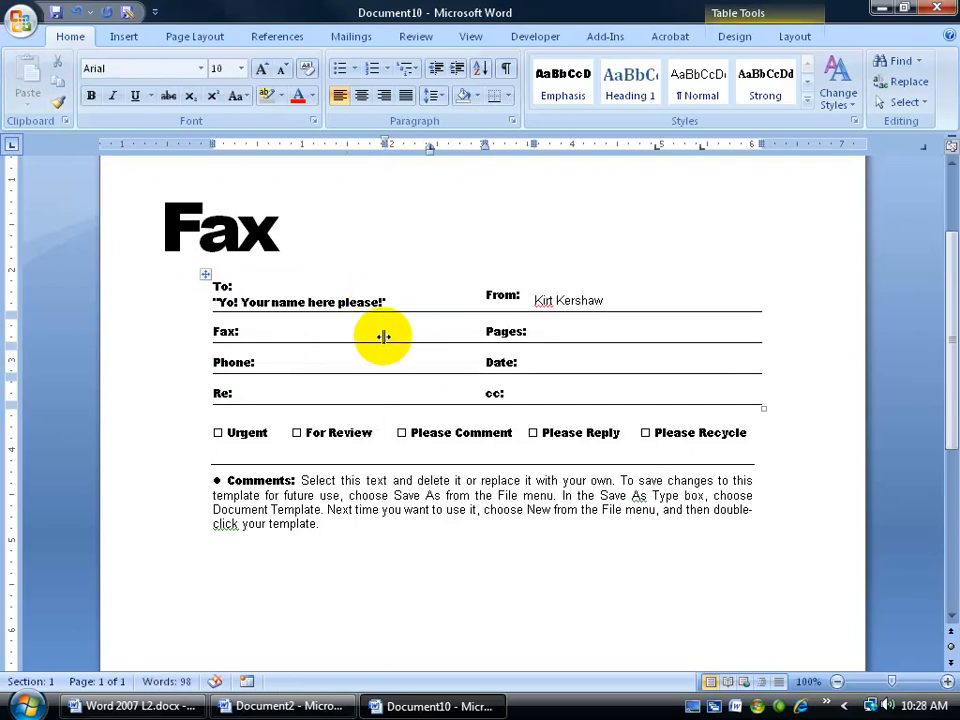
pyautogui.click(346, 306)
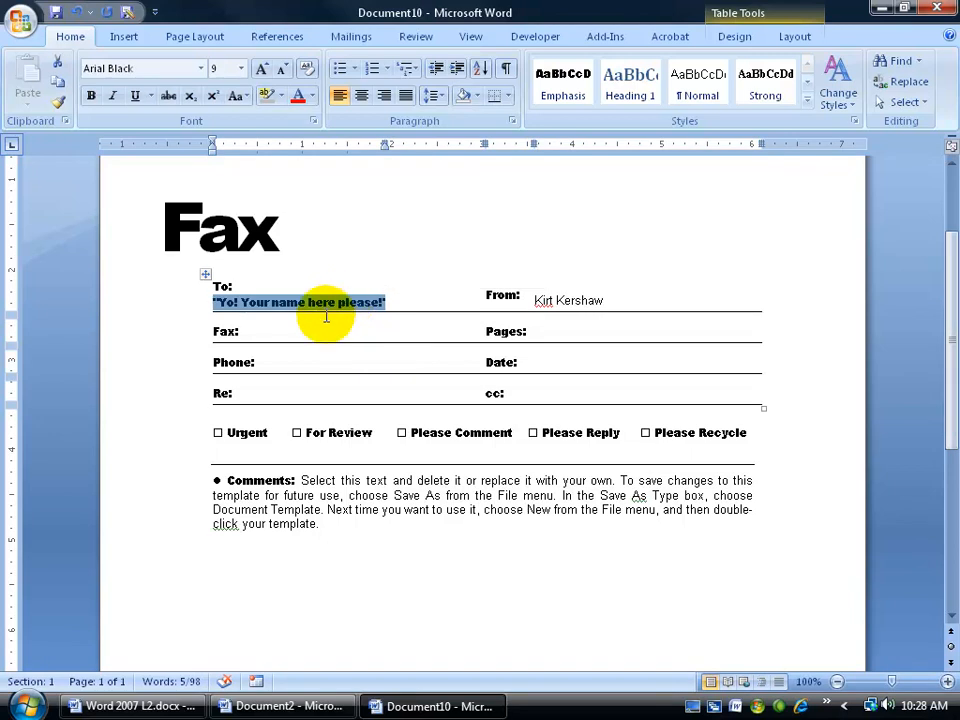
pyautogui.write('Kirt')
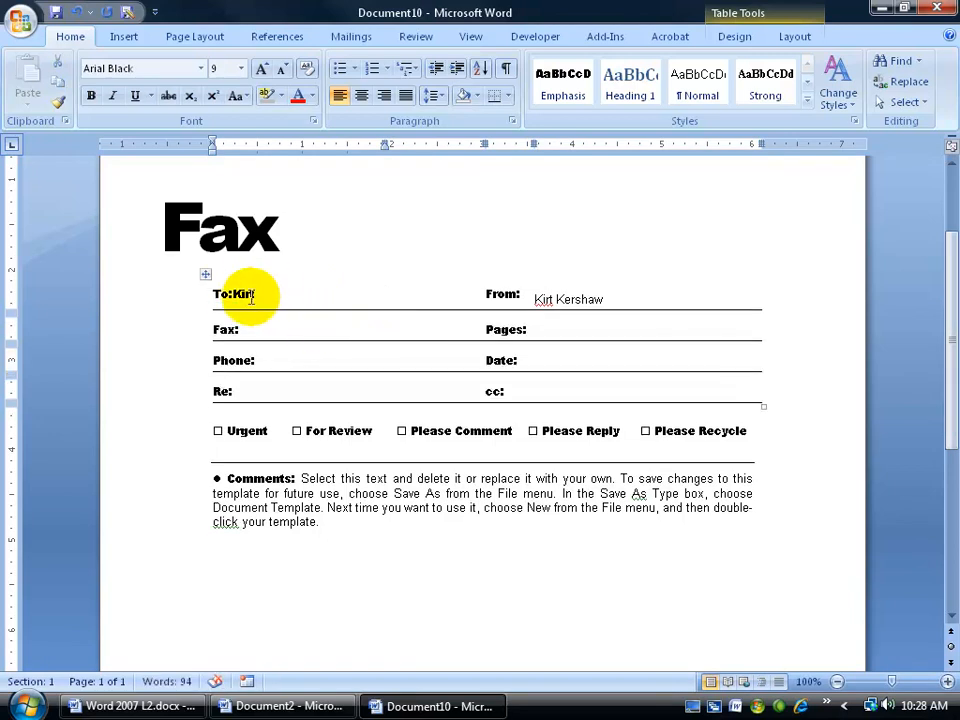
pyautogui.press('BackSpace')
pyautogui.press('BackSpace')
pyautogui.press('BackSpace')
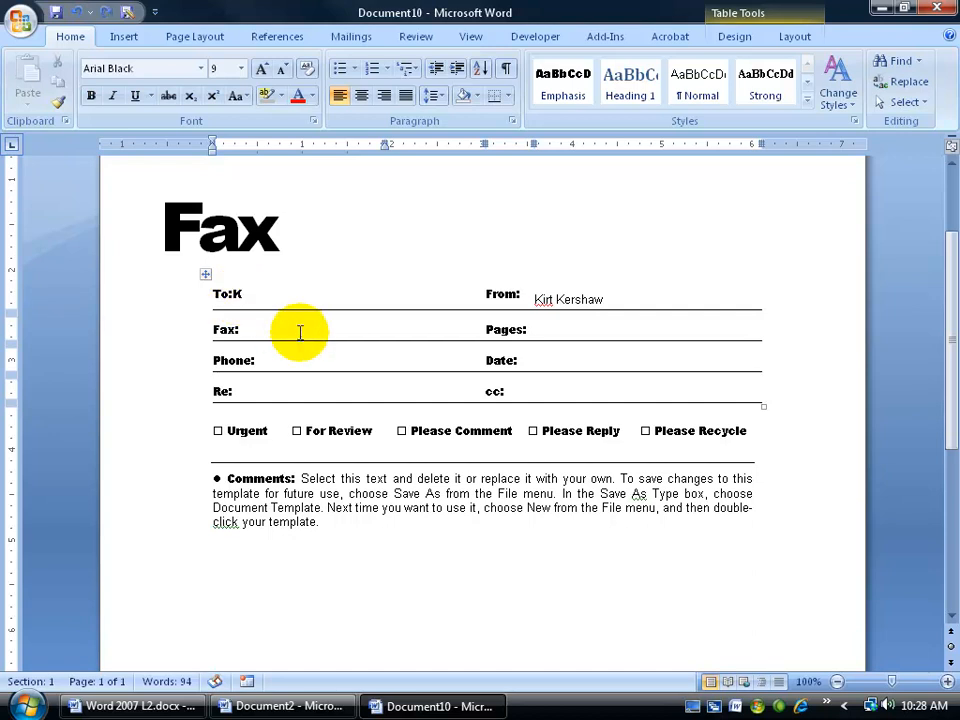
pyautogui.press('BackSpace')
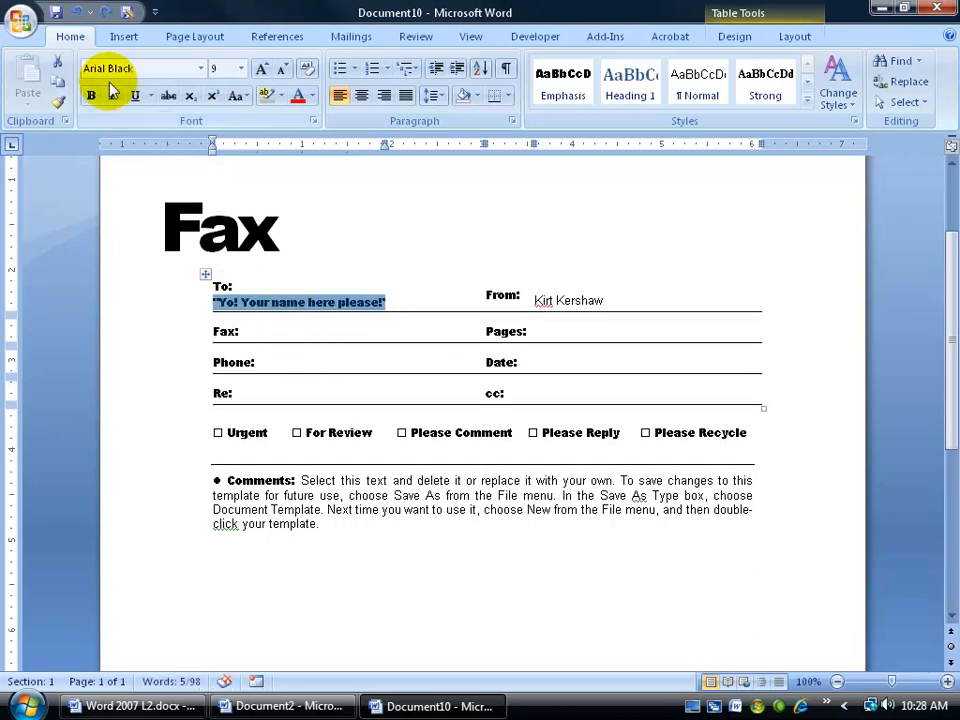
pyautogui.click(360, 314)
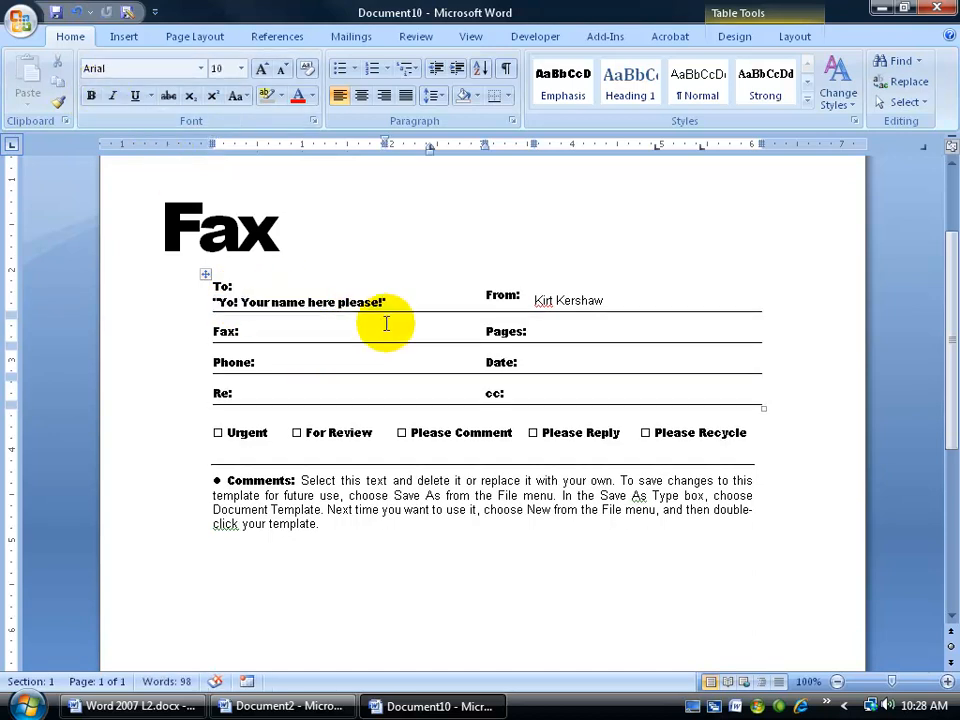
pyautogui.click(246, 286)
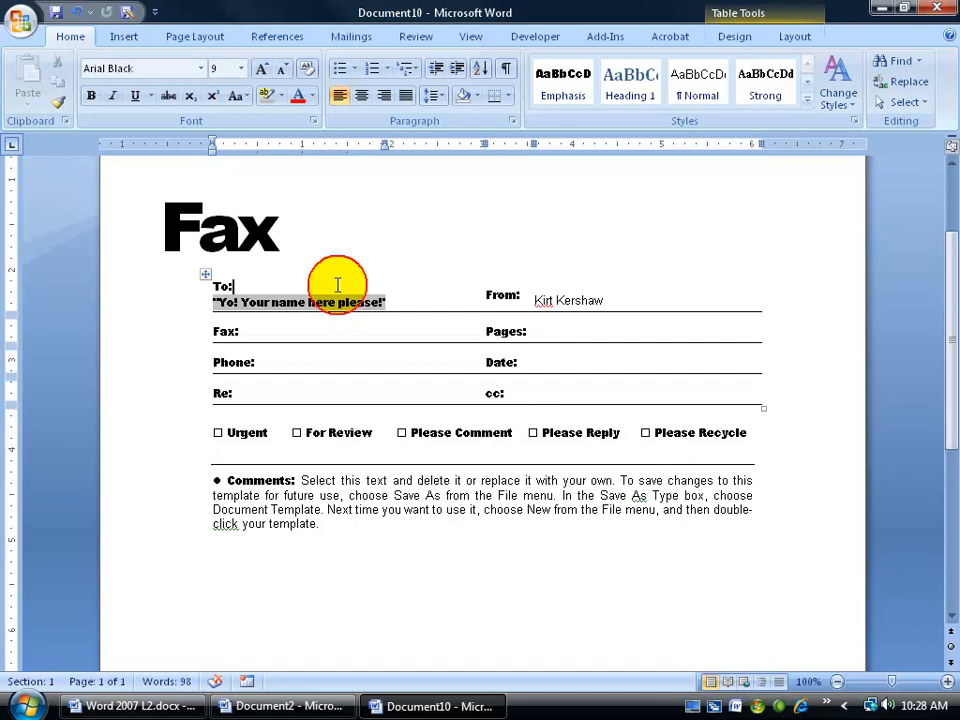
pyautogui.click(570, 331)
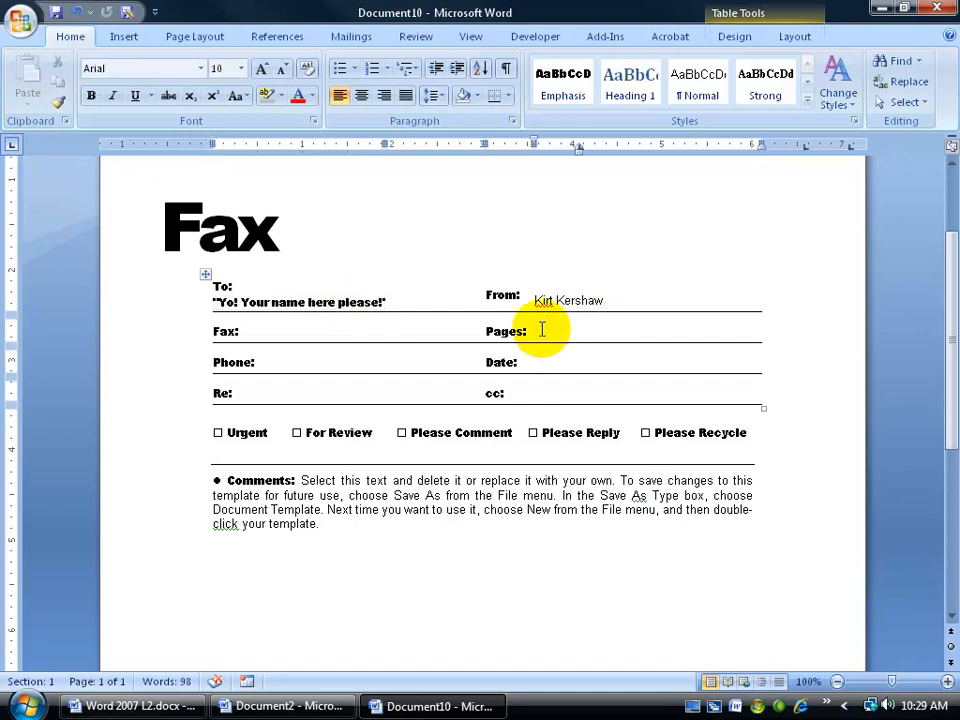
pyautogui.click(528, 331)
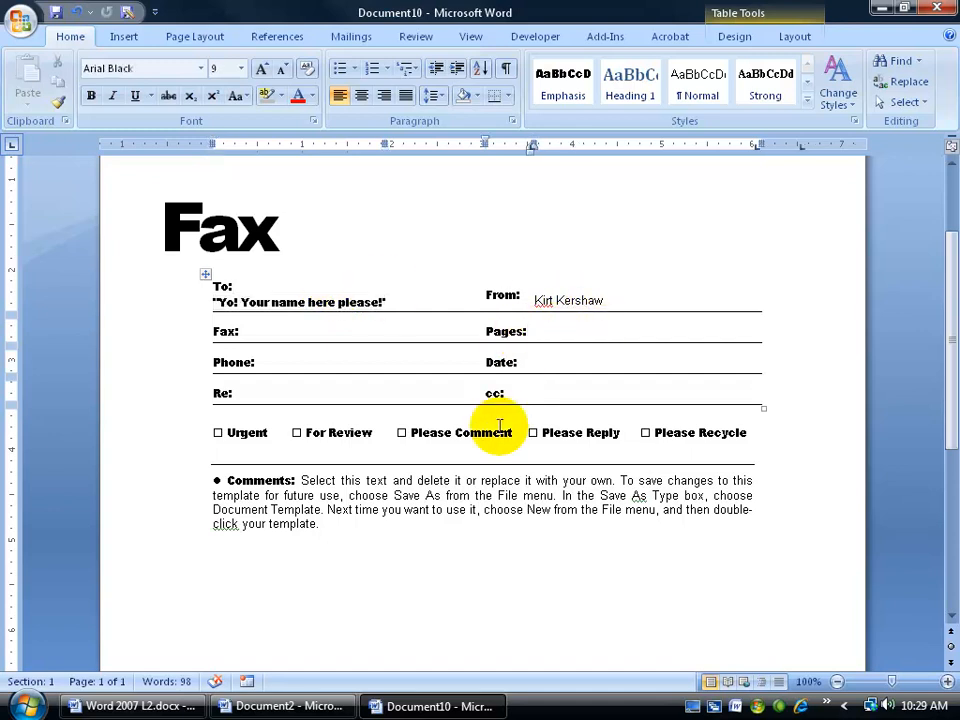
pyautogui.click(556, 338)
pyautogui.click(542, 332)
pyautogui.click(717, 331)
pyautogui.click(573, 298)
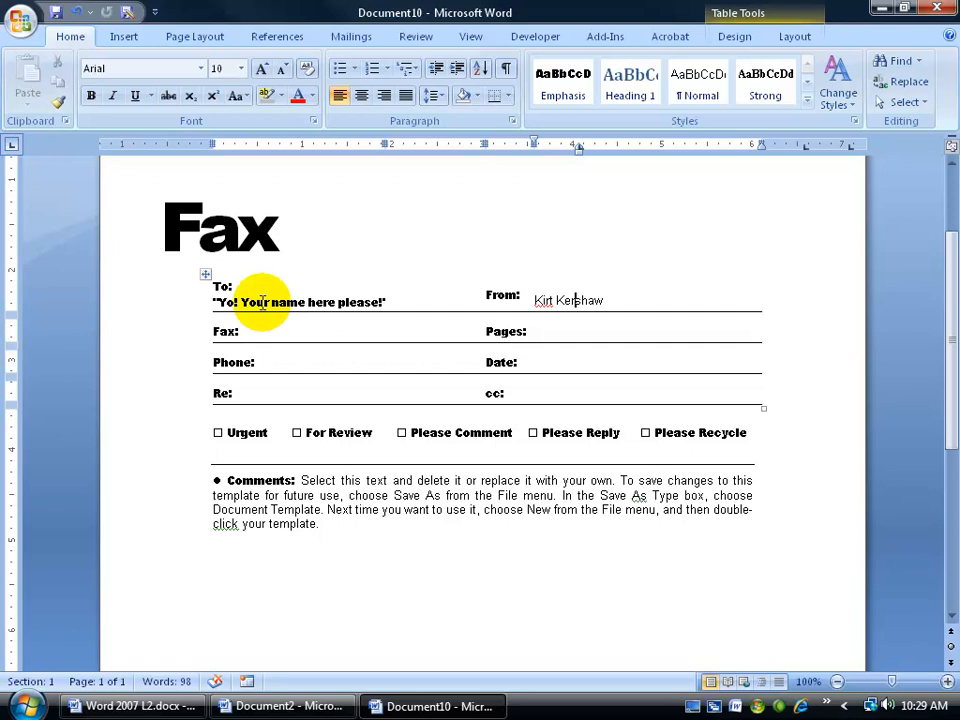
pyautogui.hotkey('alt', 'F9')
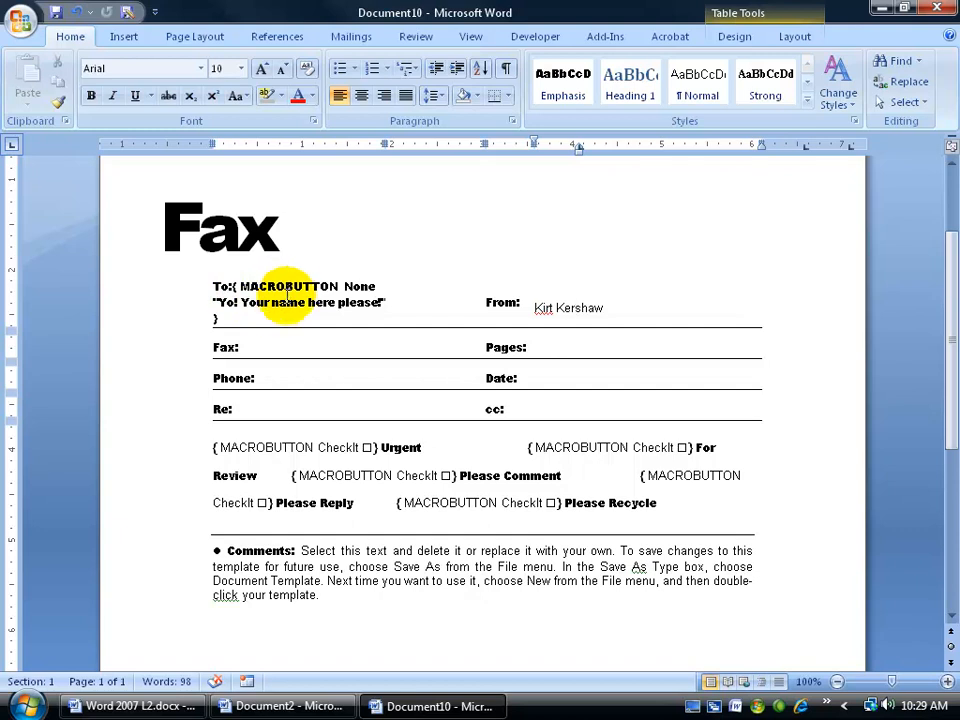
pyautogui.click(506, 70)
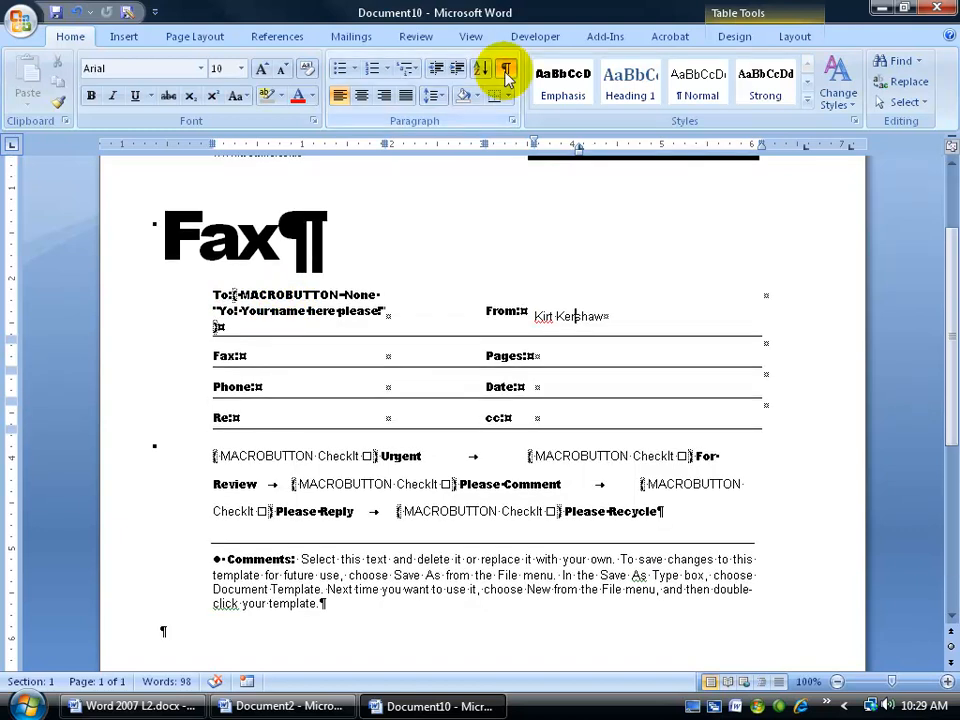
pyautogui.click(506, 70)
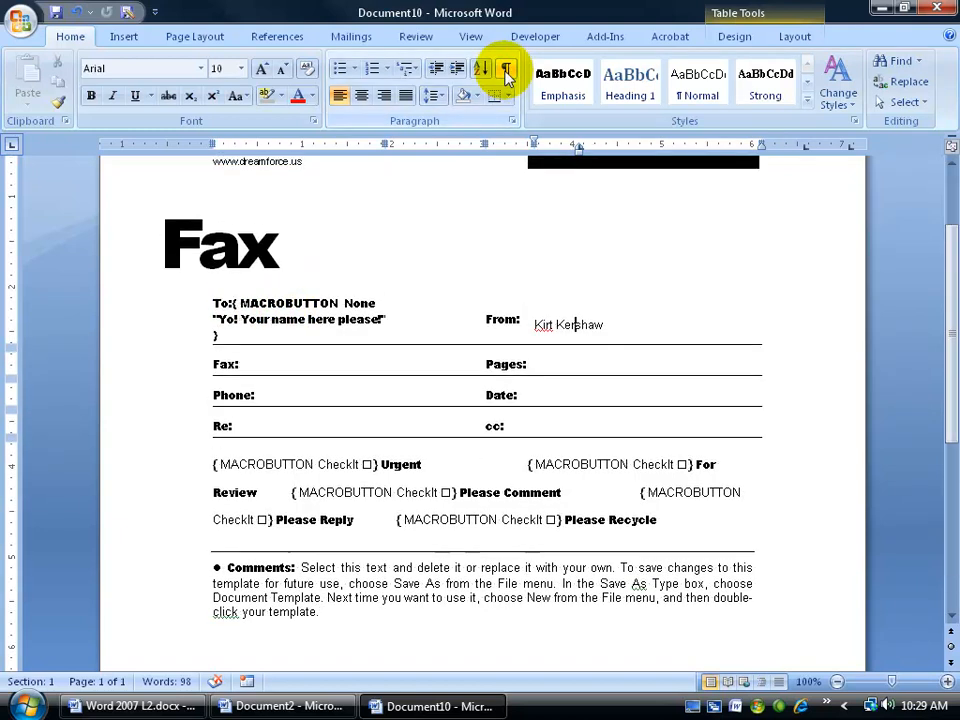
pyautogui.click(506, 70)
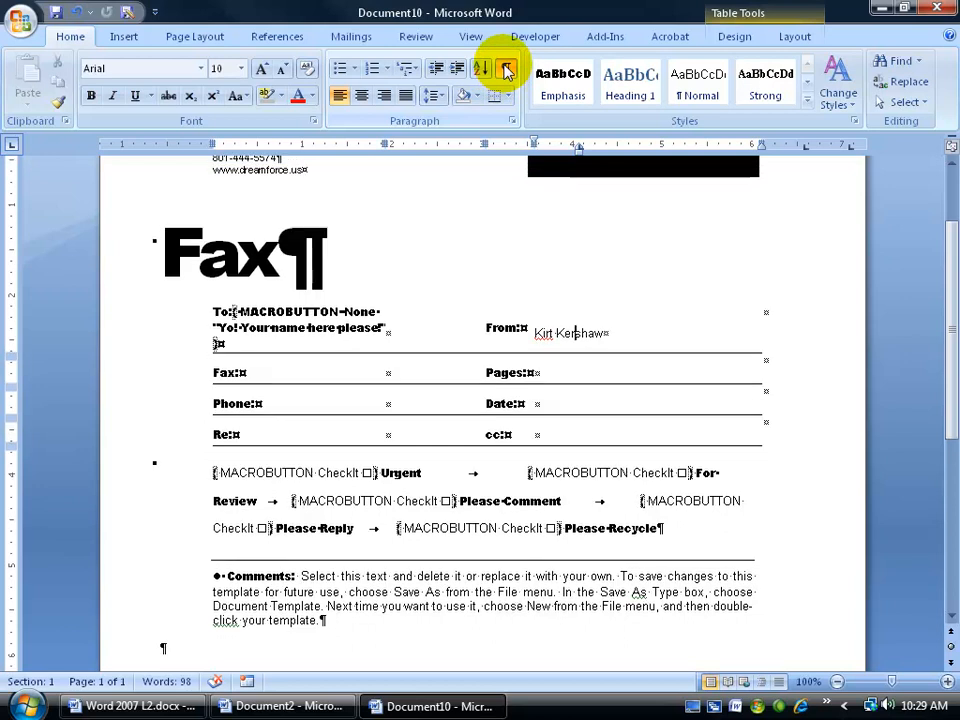
pyautogui.click(506, 70)
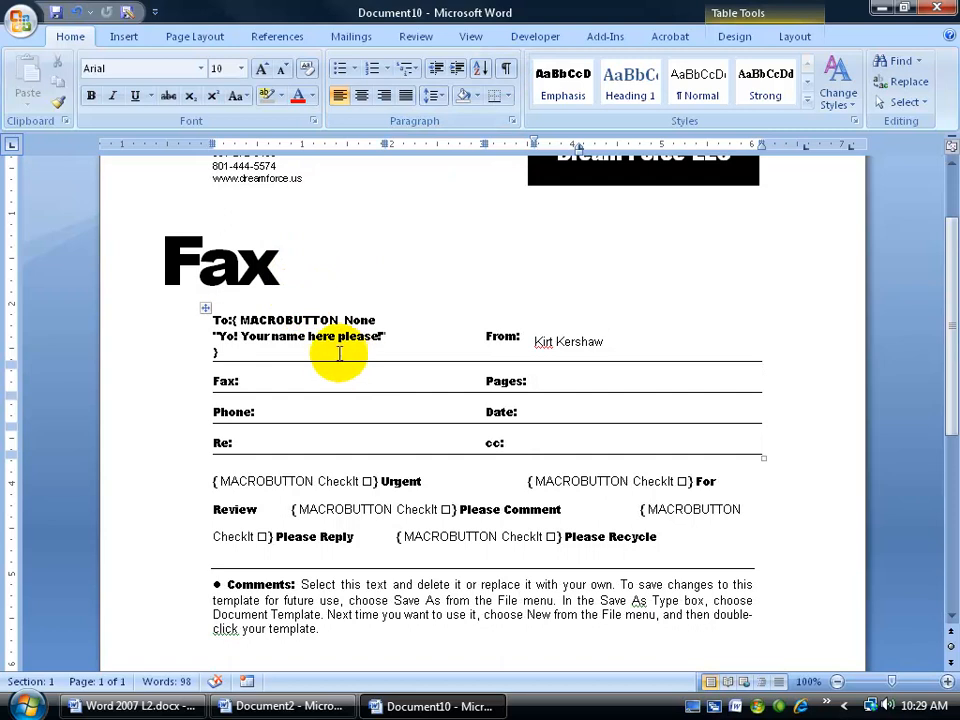
pyautogui.moveTo(233, 320); pyautogui.dragTo(352, 320)
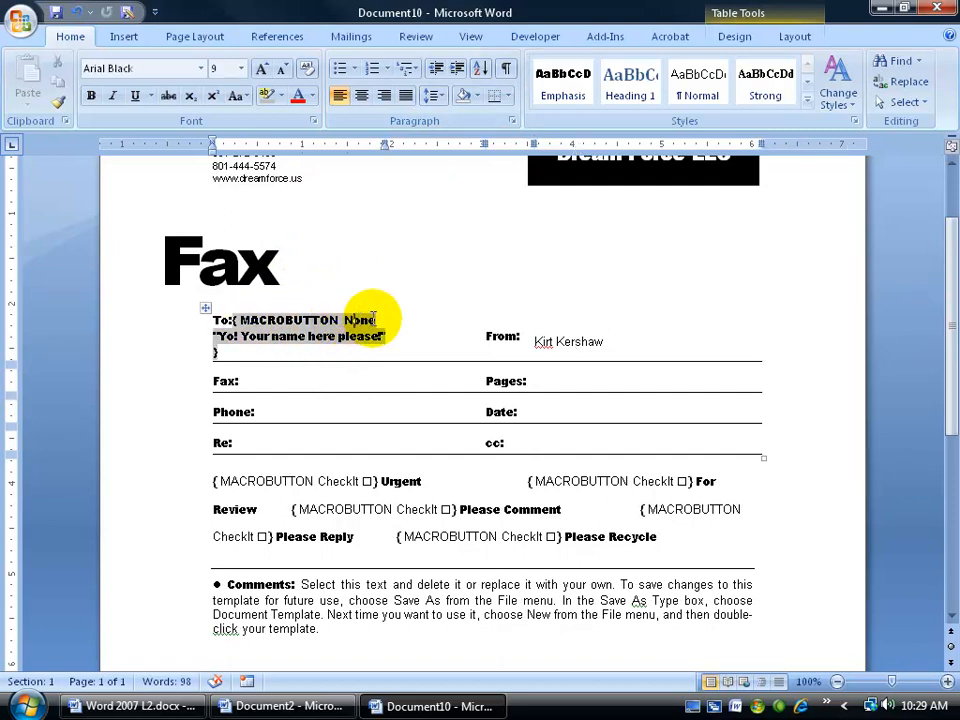
pyautogui.moveTo(215, 337); pyautogui.dragTo(335, 347)
pyautogui.moveTo(375, 335); pyautogui.dragTo(385, 337)
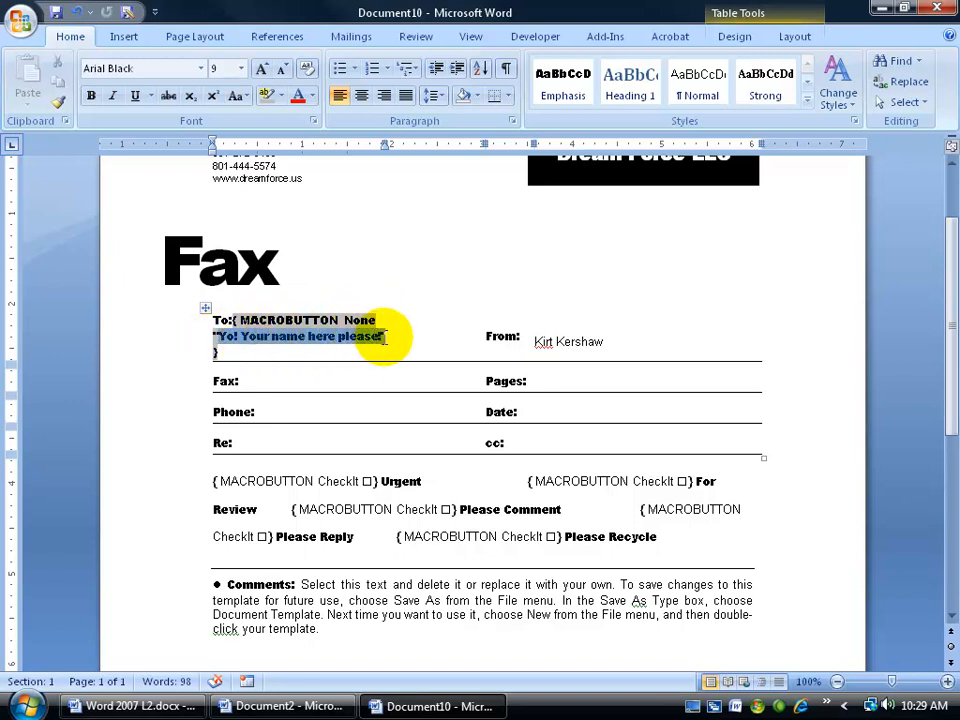
pyautogui.click(314, 380)
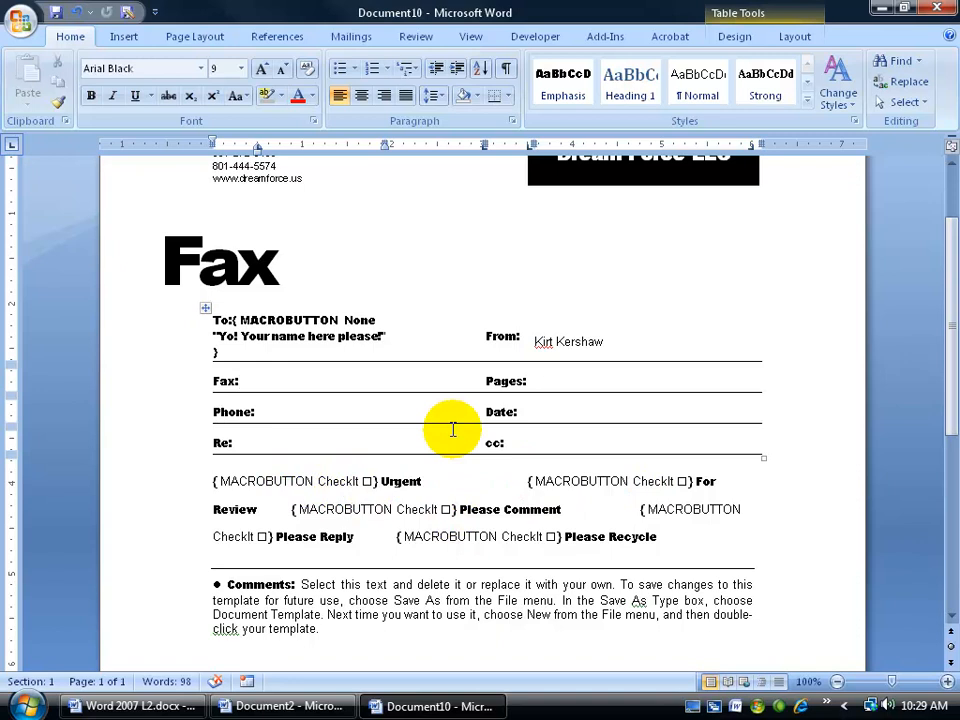
pyautogui.hotkey('alt', 'F9')
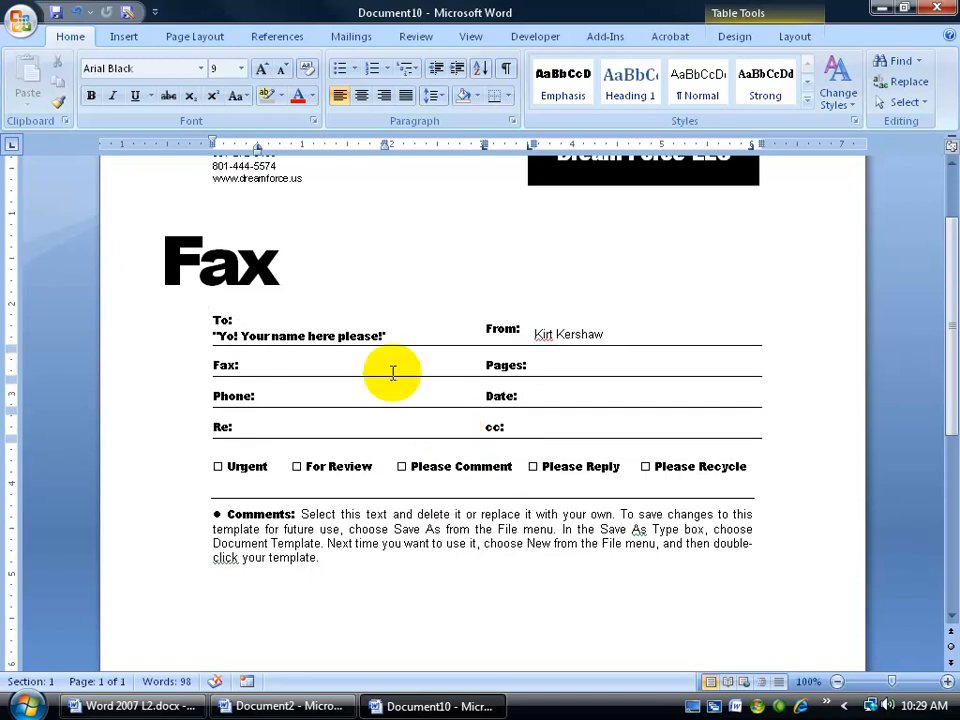
pyautogui.rightClick(301, 337)
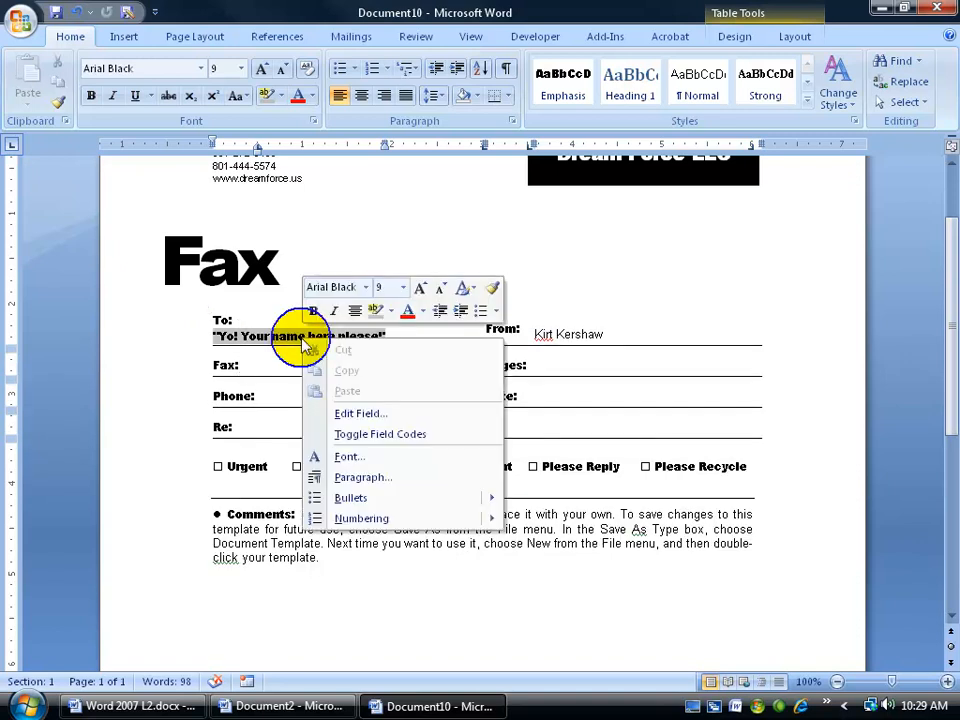
pyautogui.click(342, 432)
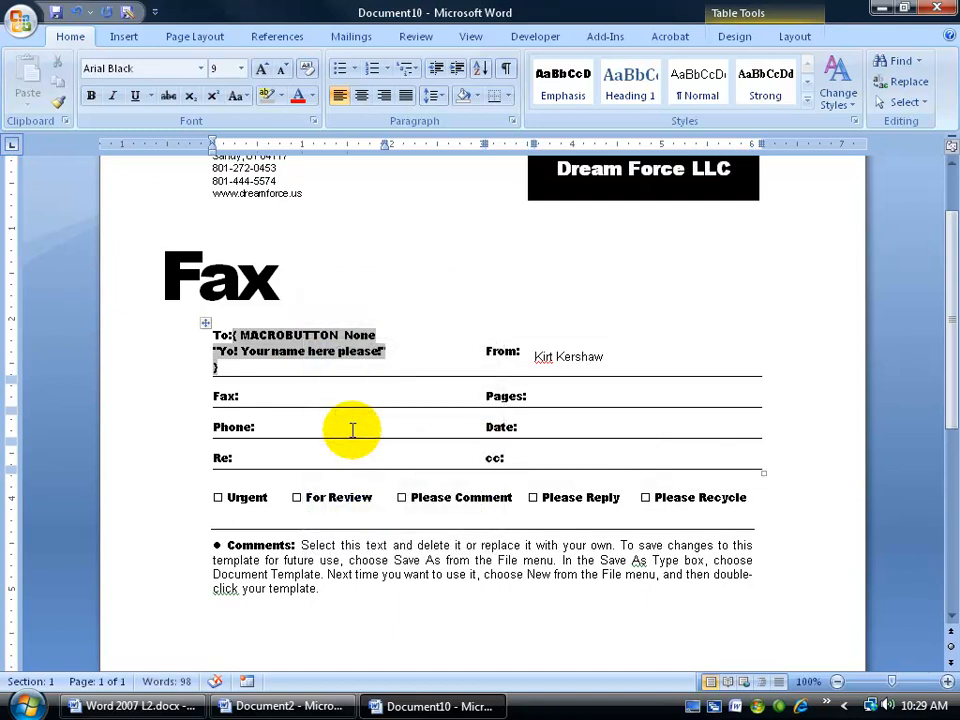
pyautogui.rightClick(289, 354)
pyautogui.click(370, 443)
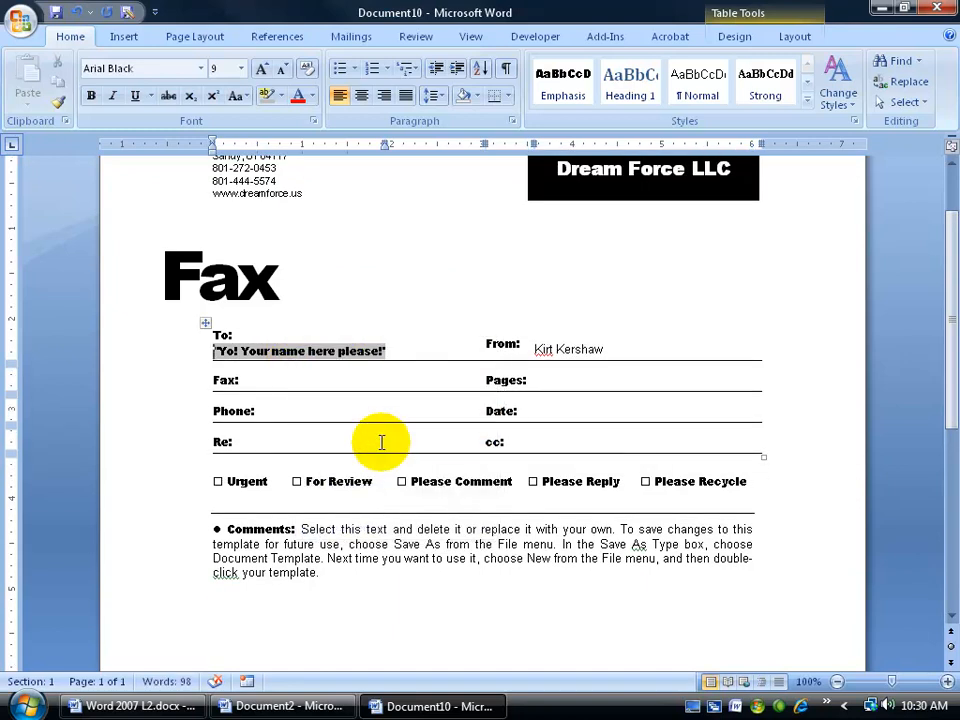